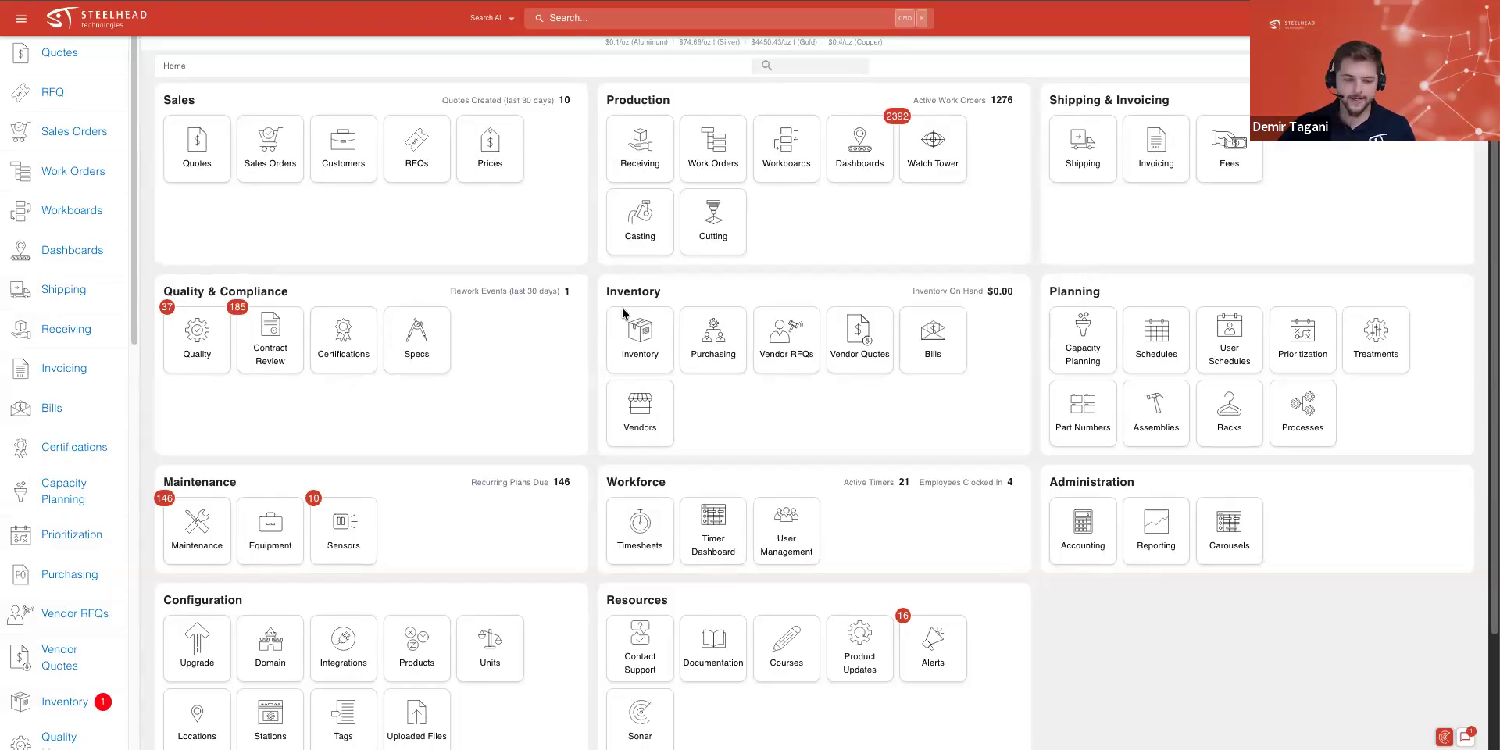
# Open the RAL 9011 Graphite Black item under the Powder inventory type and examine the details of its existing batch
pyautogui.click(661, 324)
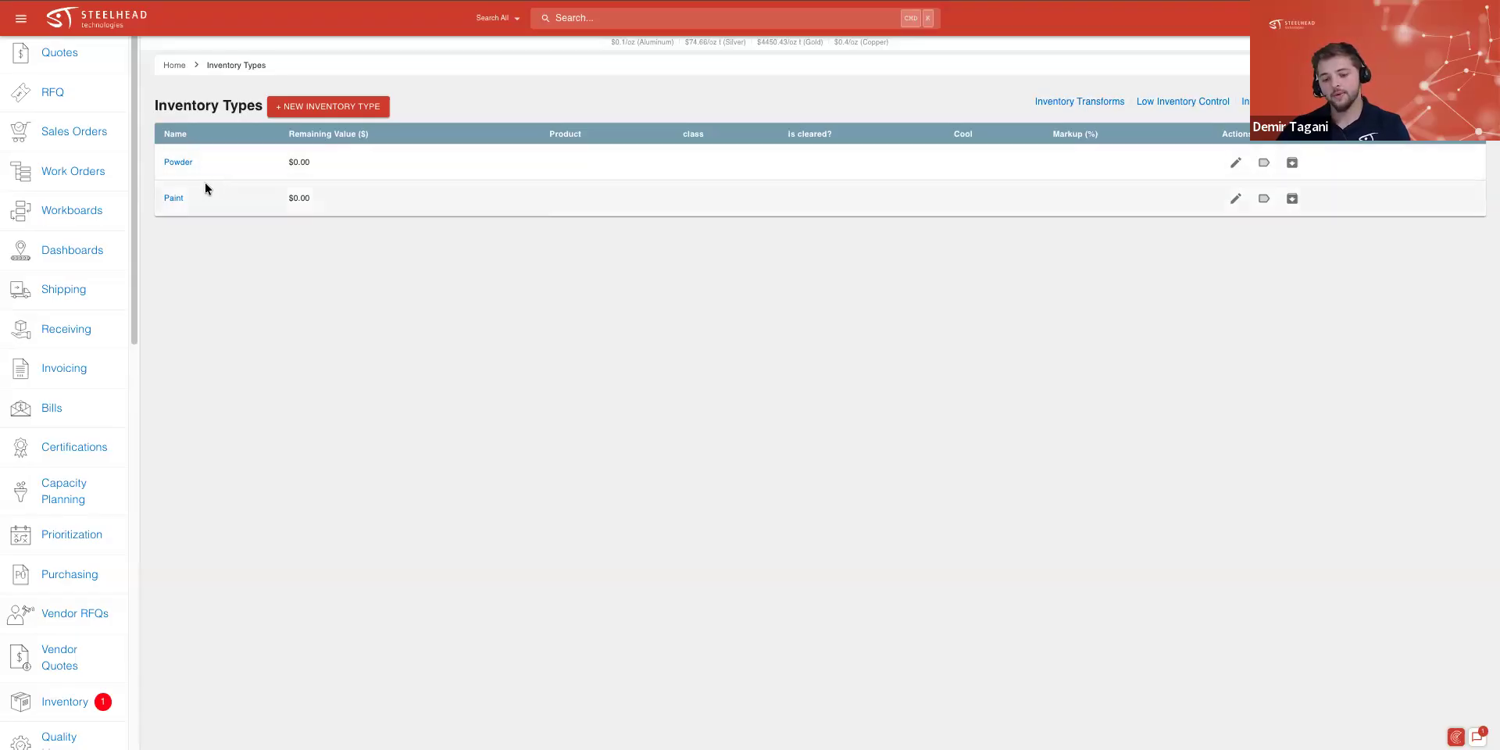
pyautogui.click(173, 162)
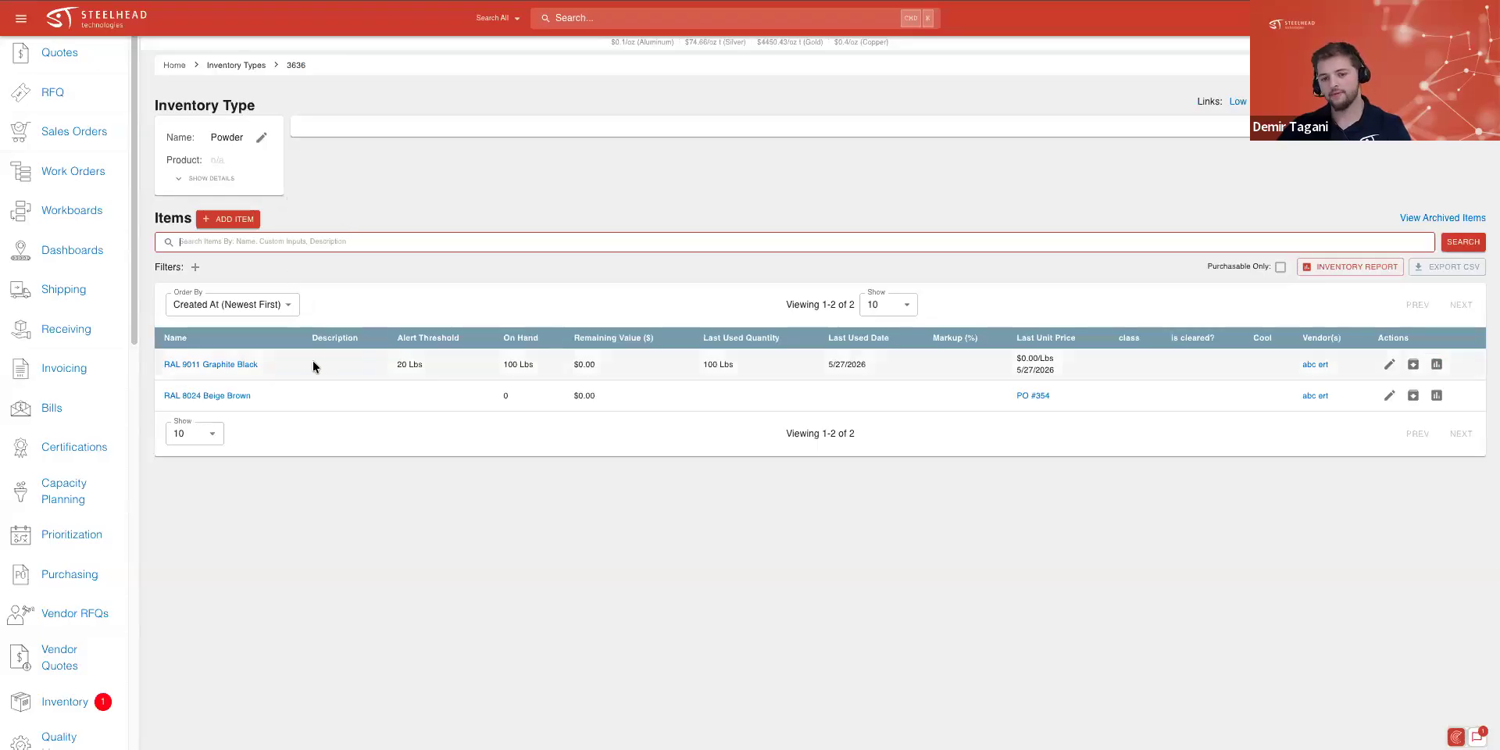
pyautogui.click(239, 365)
pyautogui.scroll(-3, 288, 415)
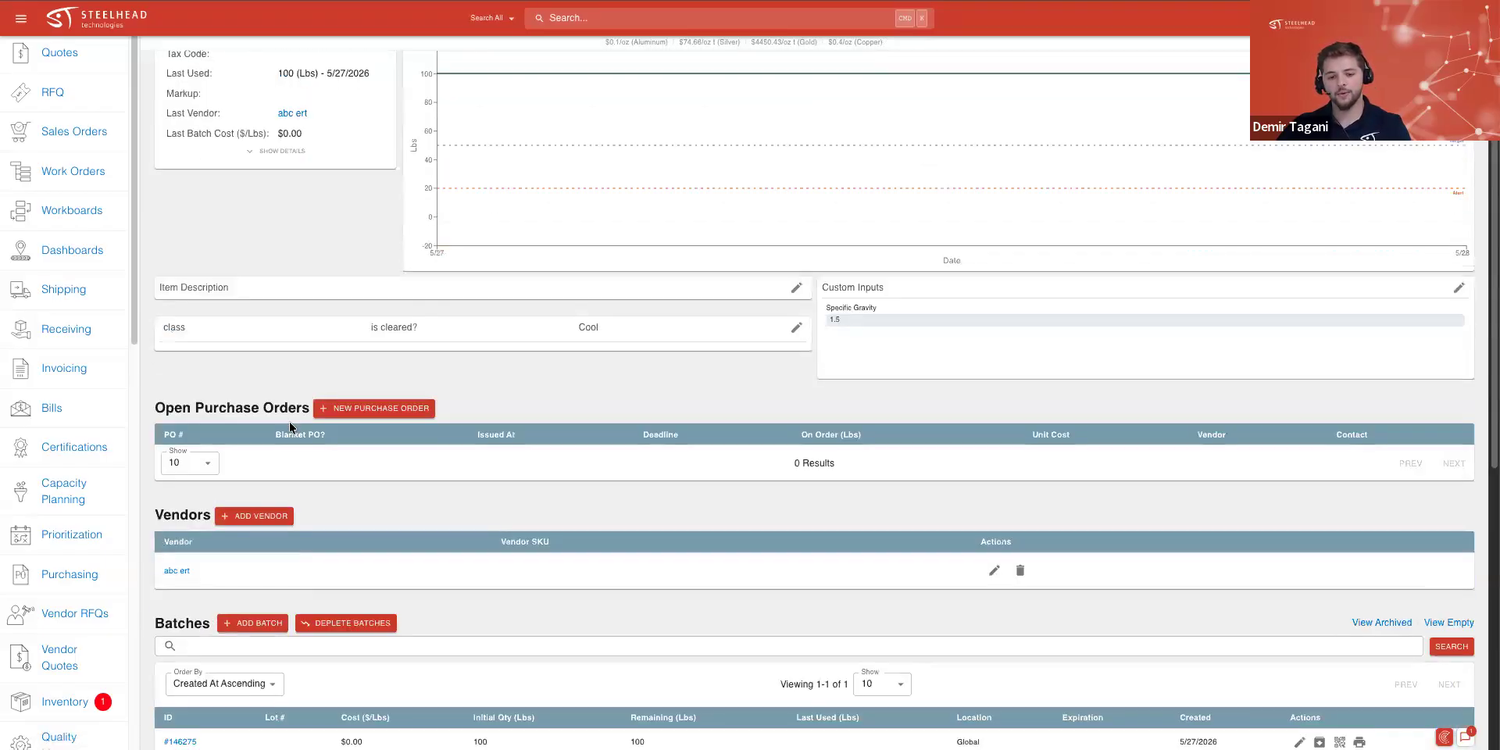
pyautogui.scroll(-2, 281, 419)
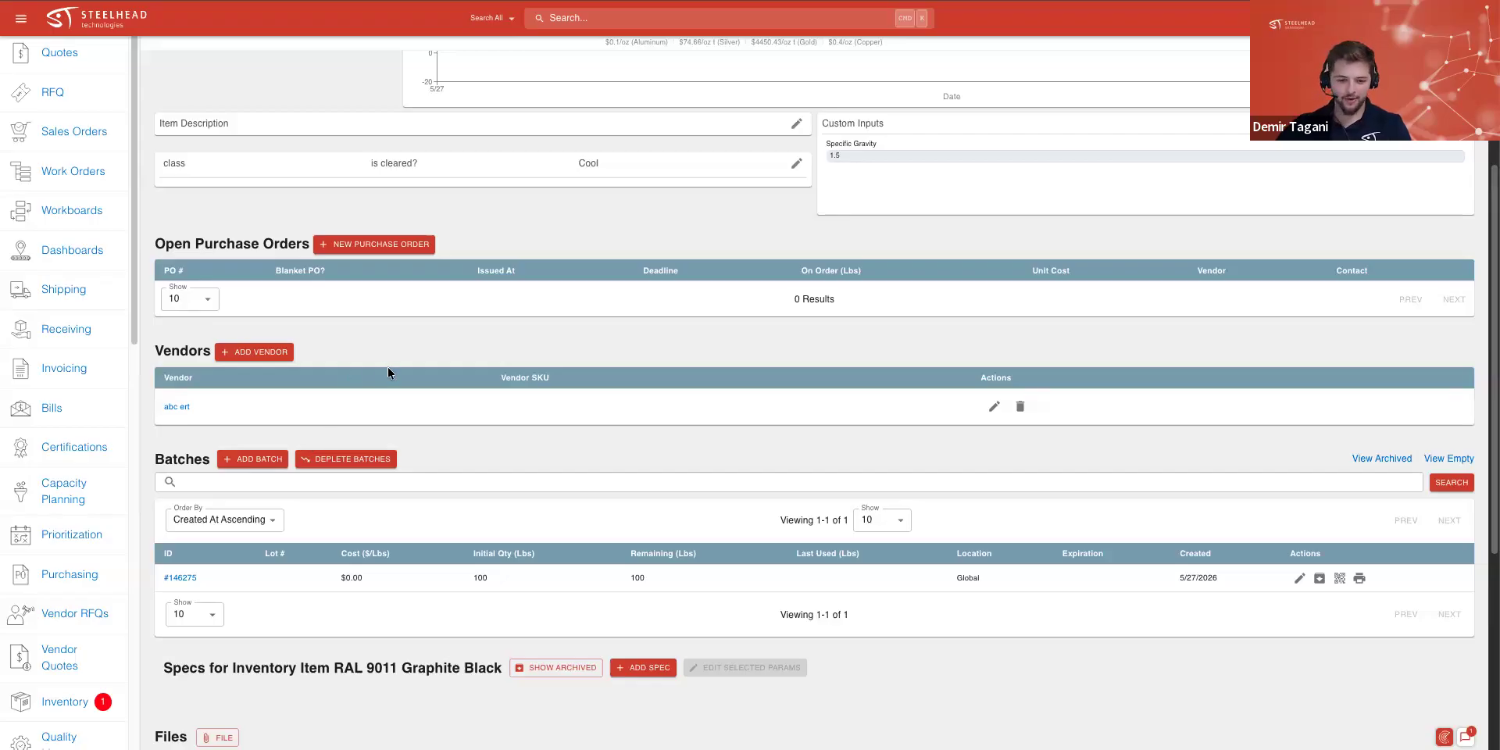
pyautogui.click(181, 579)
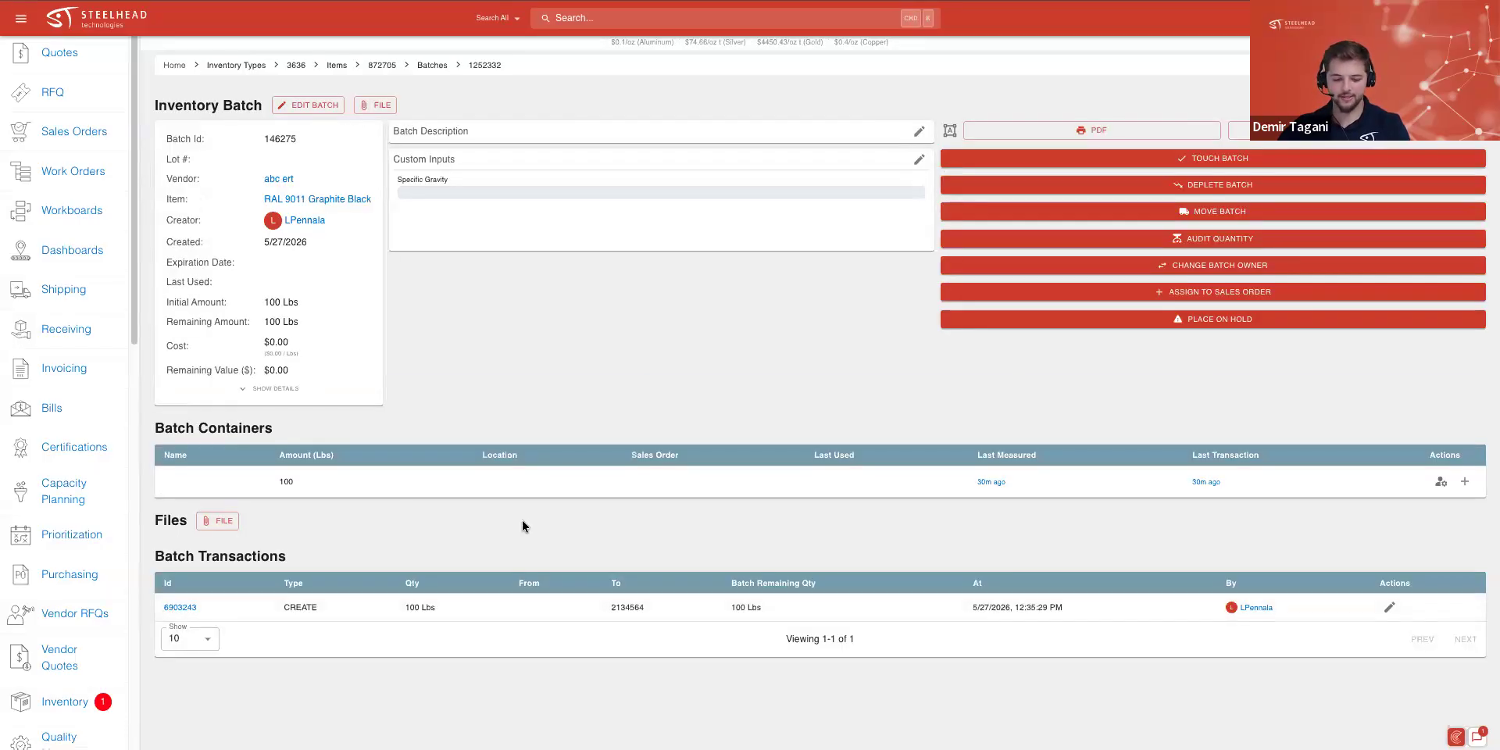
# Start a new inventory item under the Powder type and name it RAL 2008 ORANGE
pyautogui.click(248, 66)
pyautogui.click(176, 163)
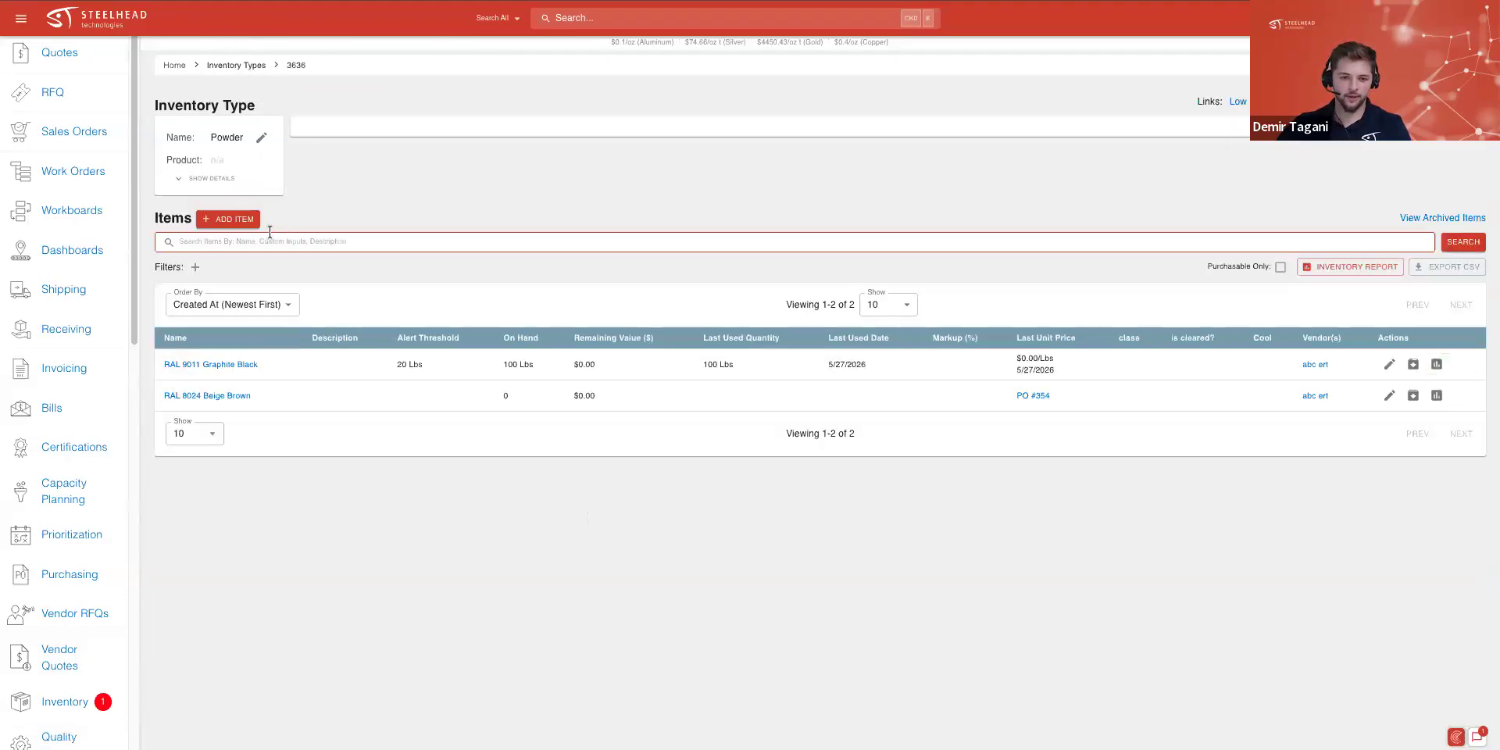
pyautogui.click(231, 226)
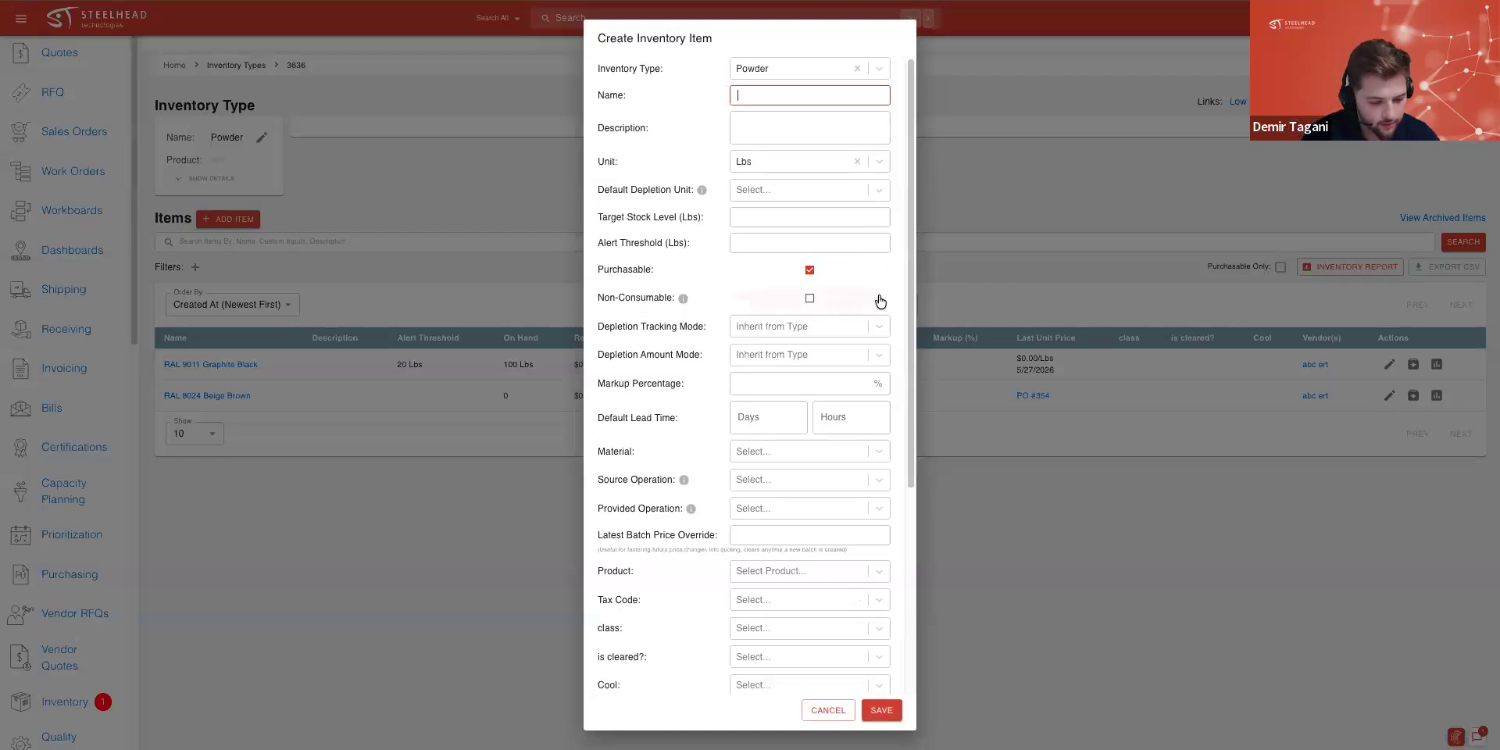
pyautogui.write('Rap')
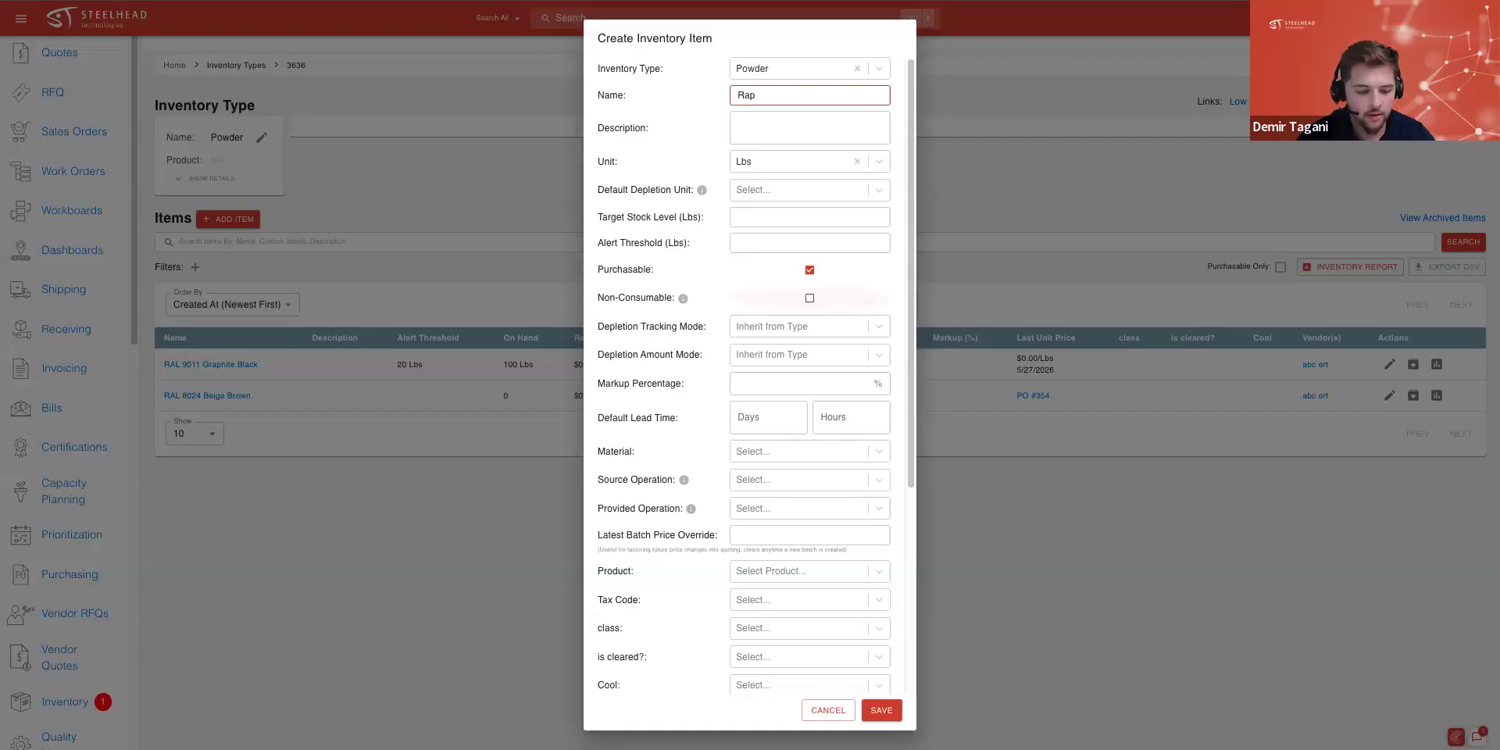
pyautogui.press('BackSpace')
pyautogui.write('AL 2008 ORANGE')
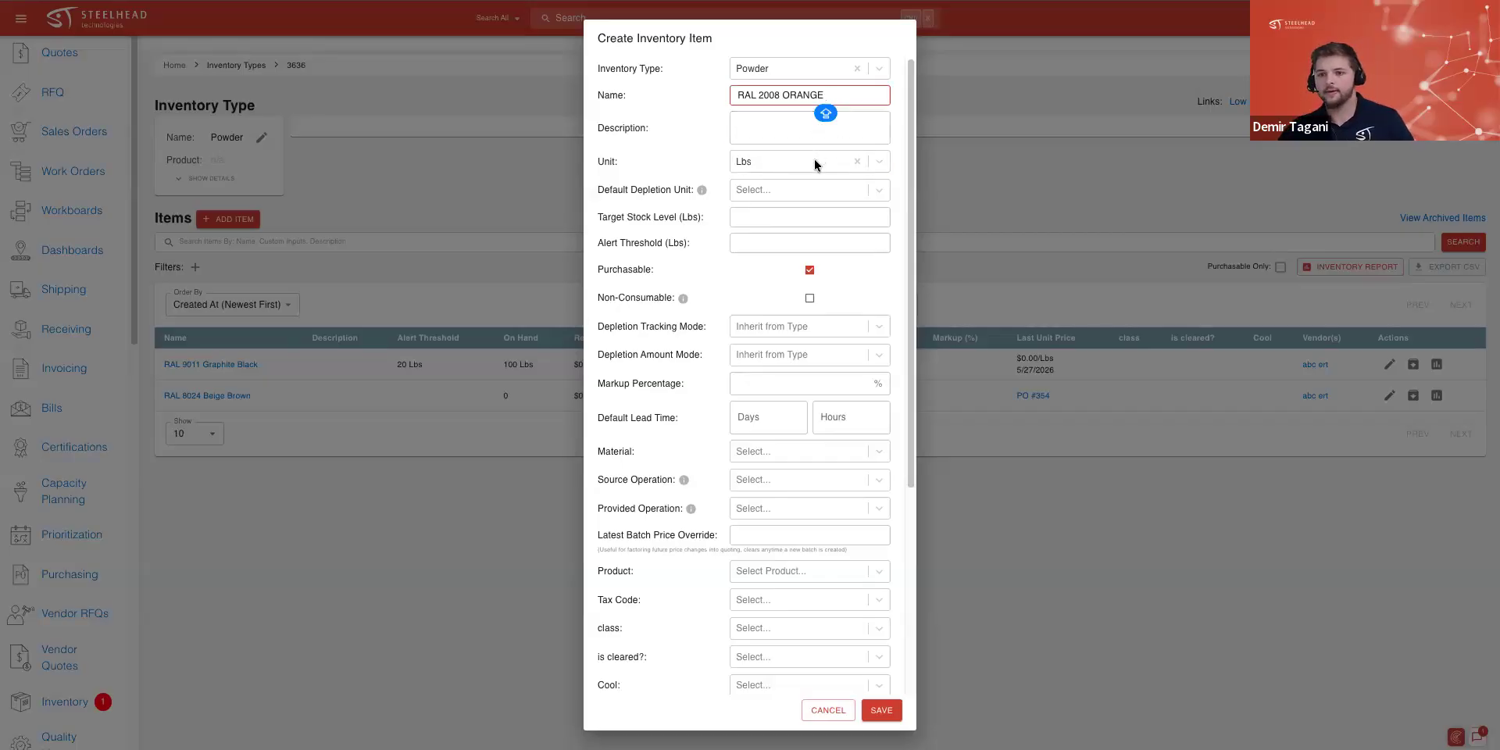
# Set the new item's default depletion unit to Lbs, target stock level to 500 and alert threshold to 100
pyautogui.click(762, 189)
pyautogui.click(754, 264)
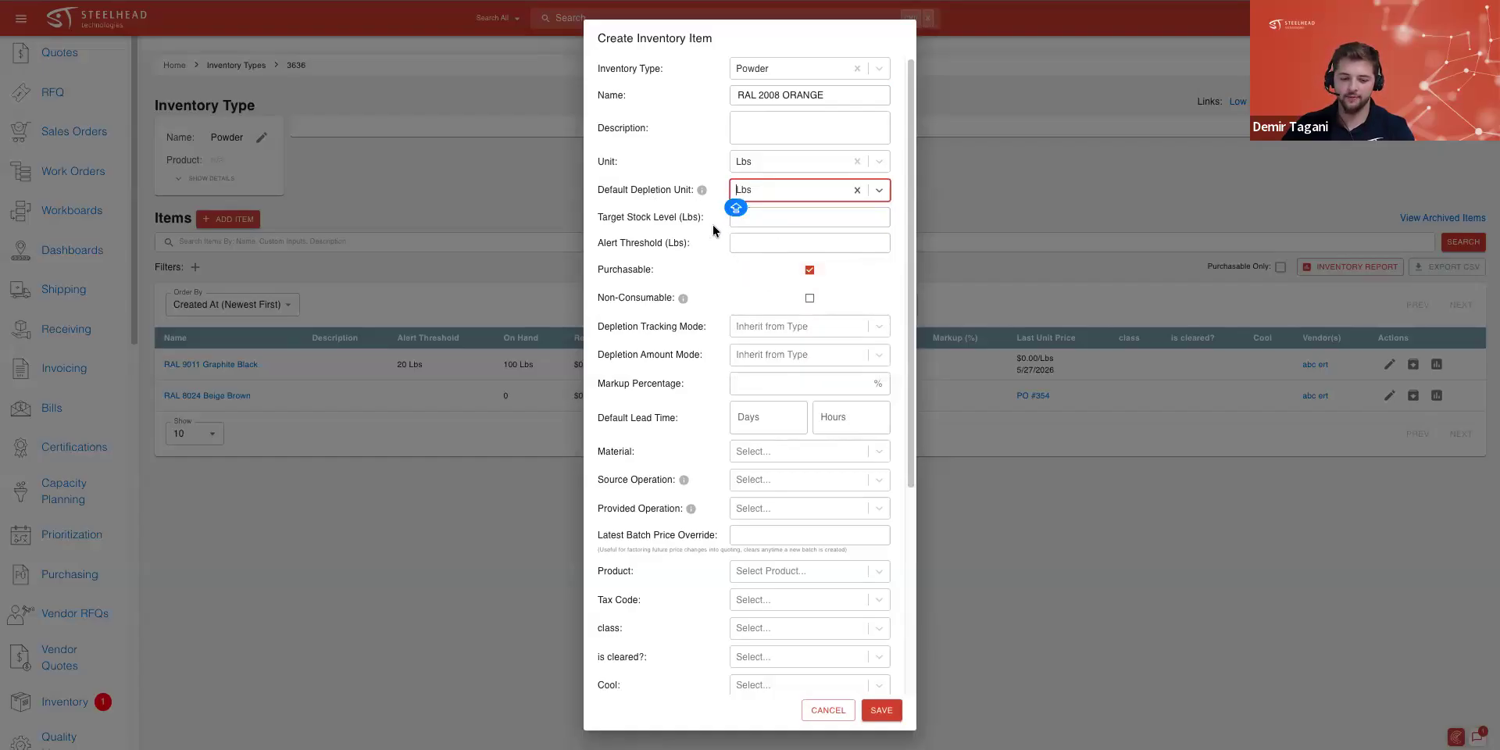
pyautogui.click(775, 222)
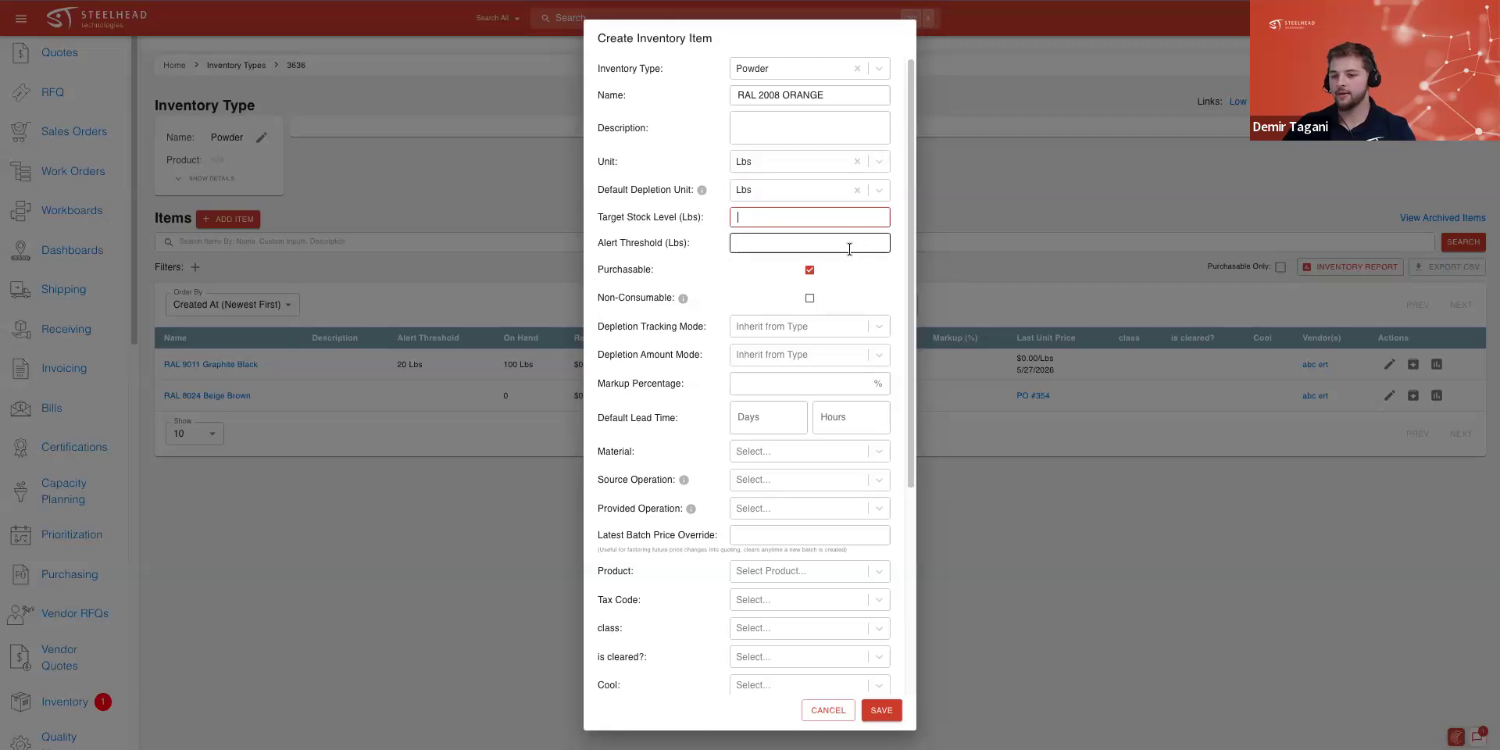
pyautogui.write('5')
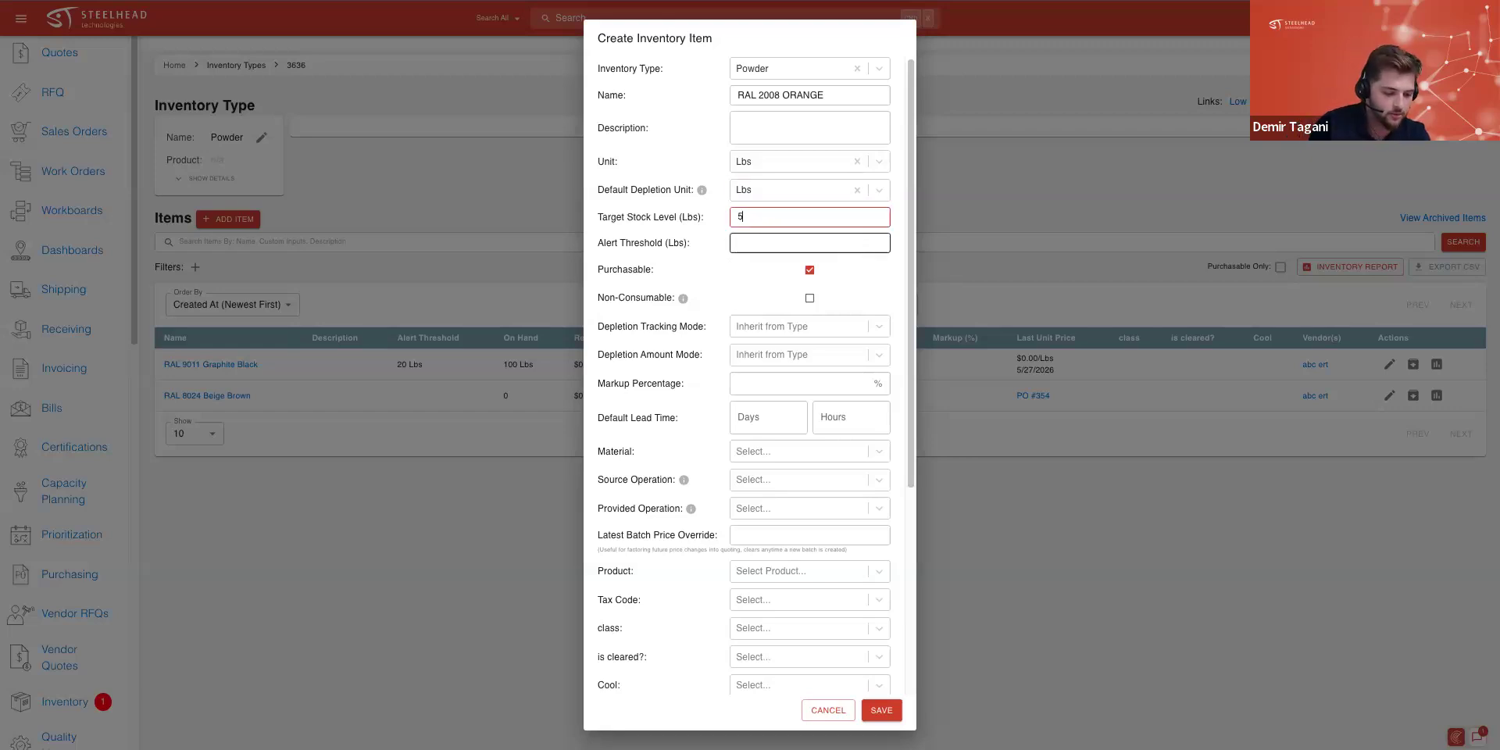
pyautogui.write('00')
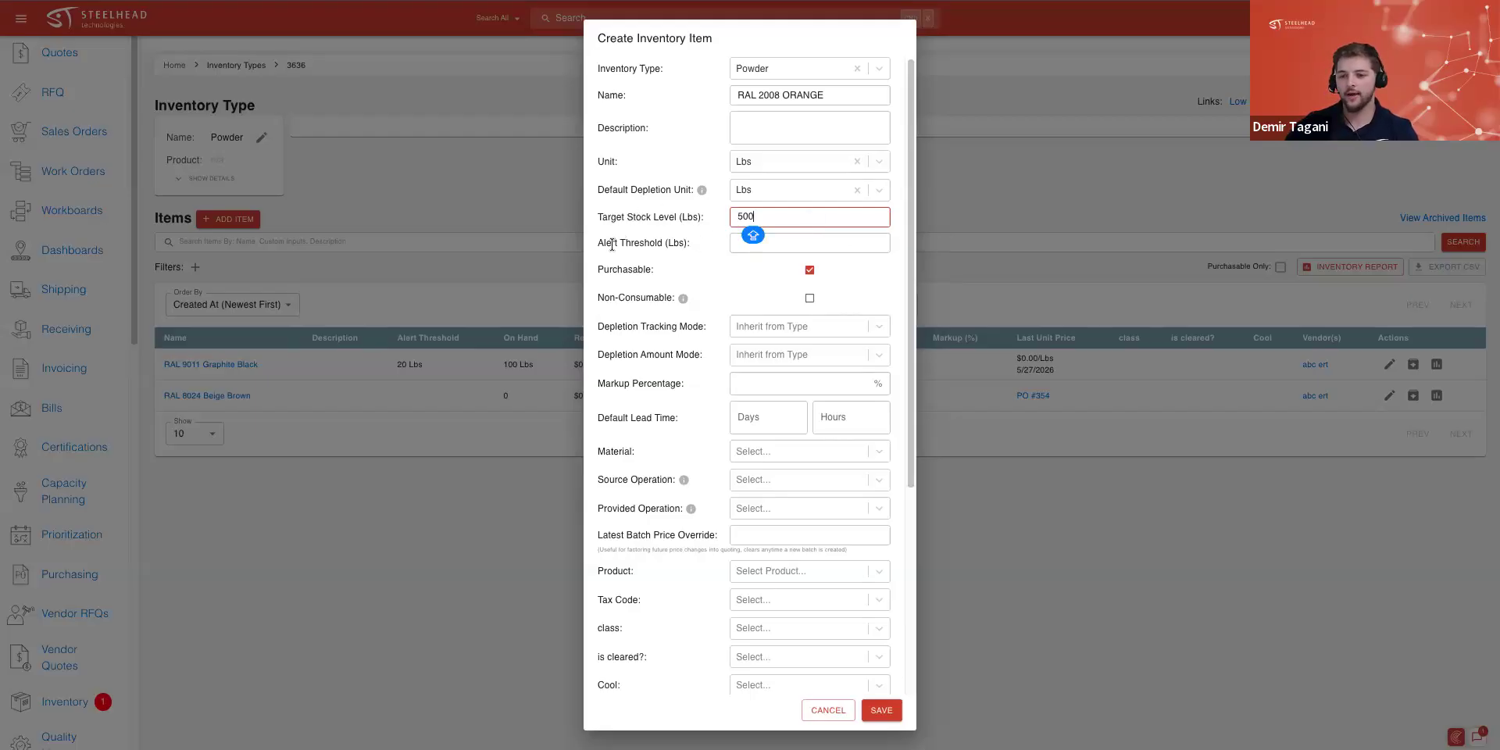
pyautogui.press('Tab')
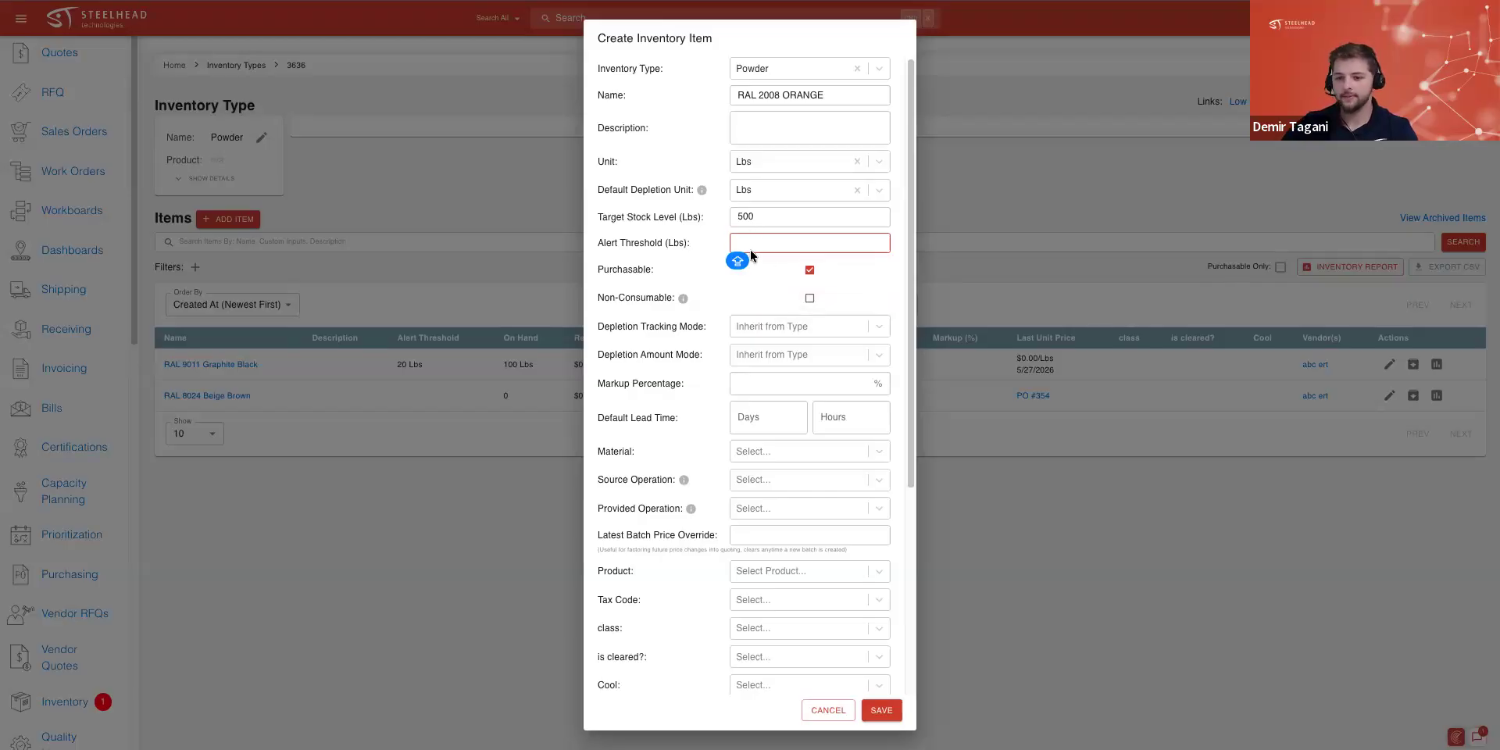
pyautogui.write('100')
# Check the depletion tracking mode options and set the item's depletion amount mode to Amount Remaining
pyautogui.scroll(-1, 813, 278)
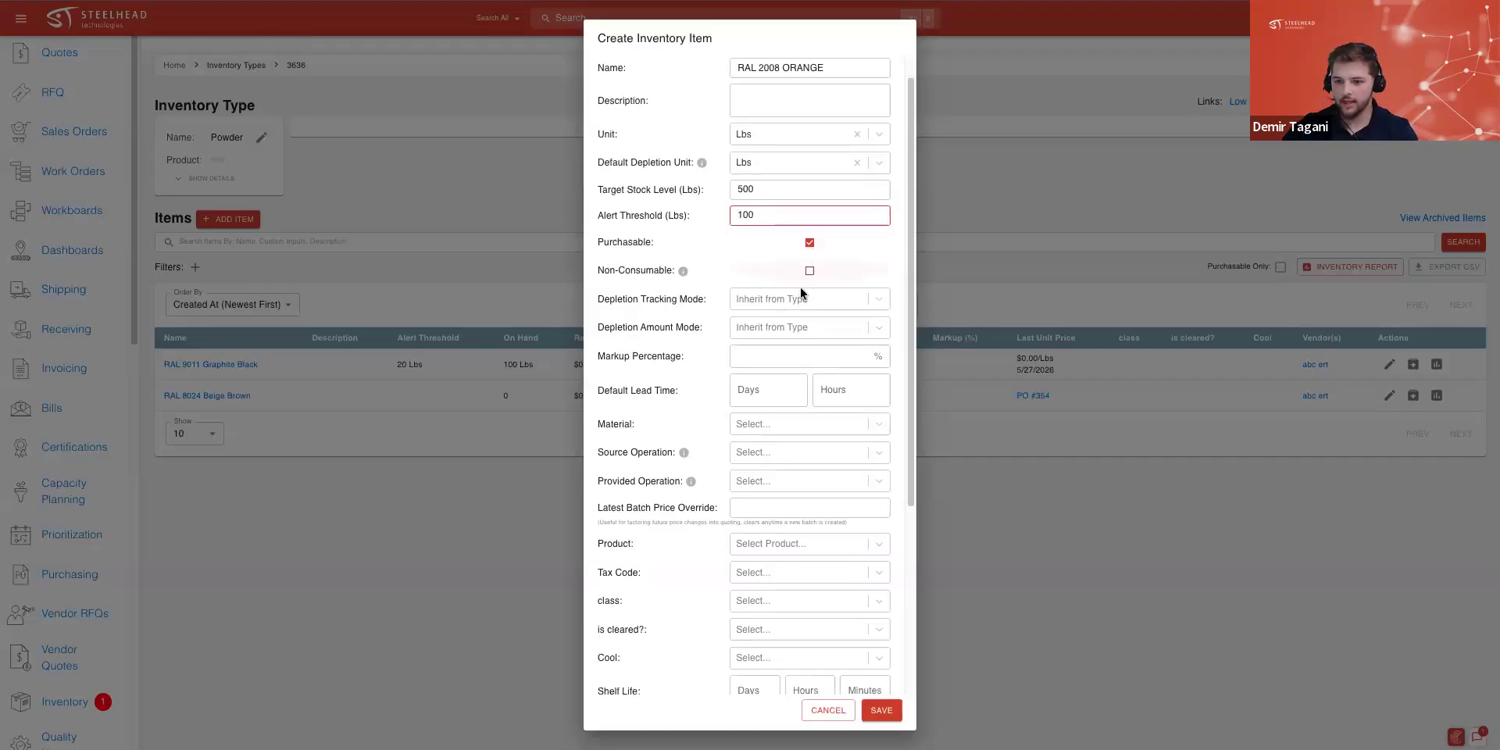
pyautogui.scroll(-1, 748, 275)
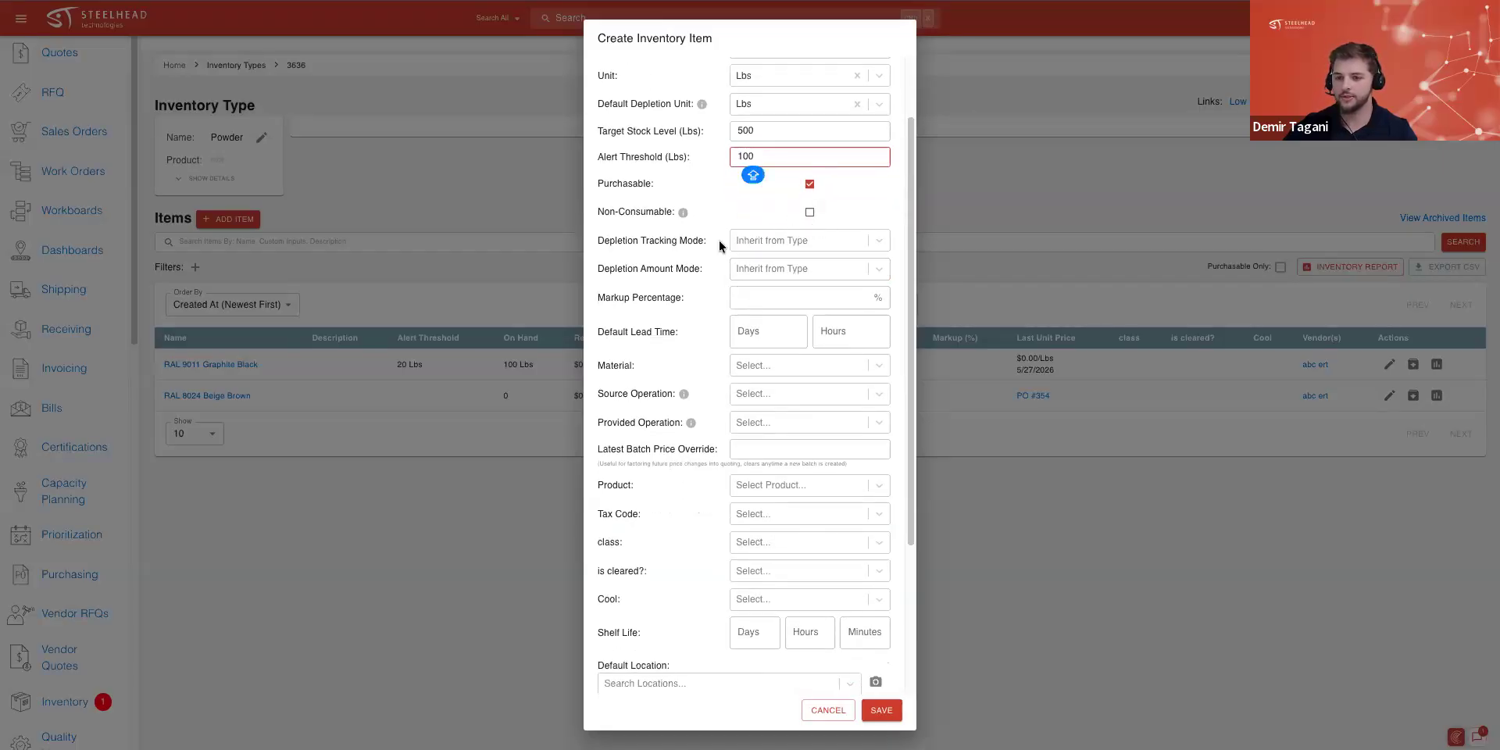
pyautogui.click(773, 241)
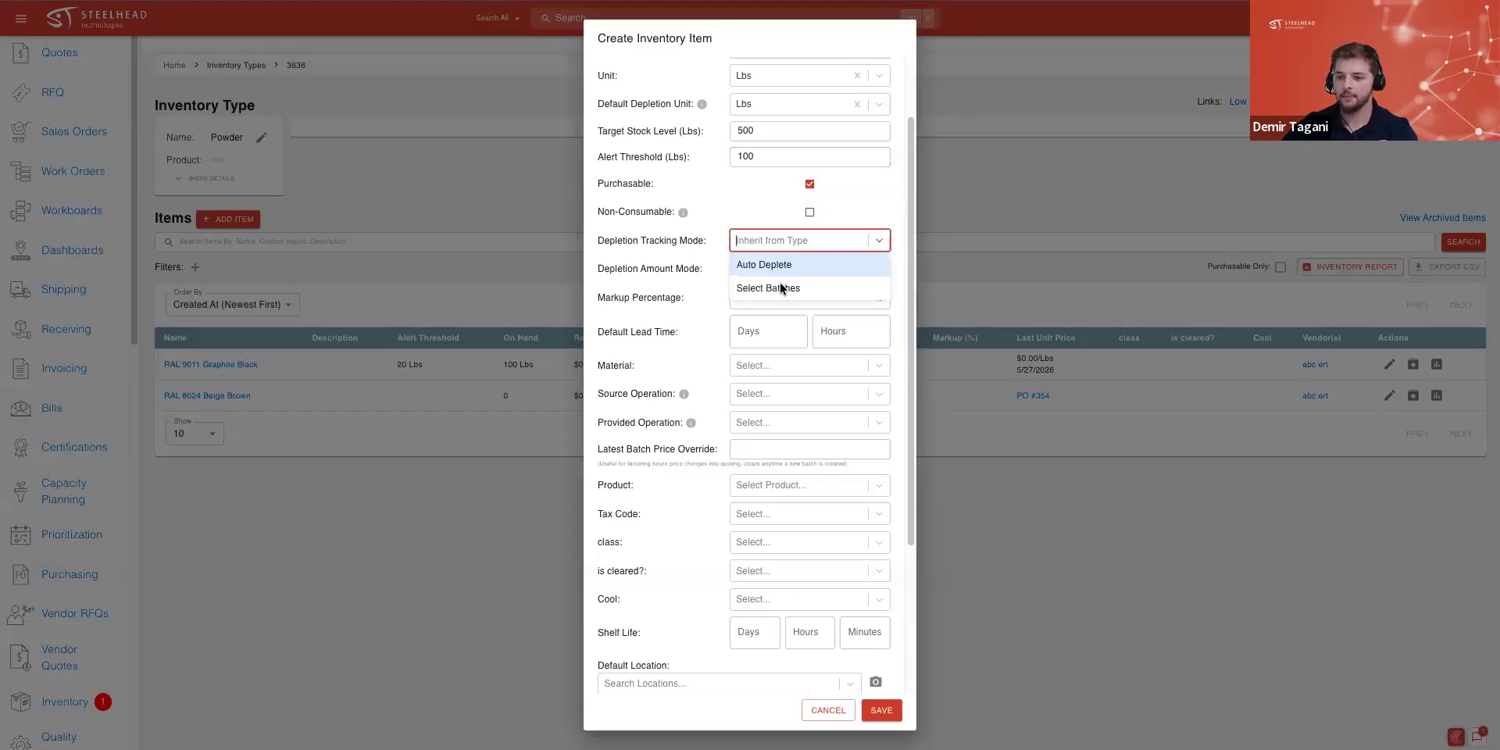
pyautogui.click(679, 283)
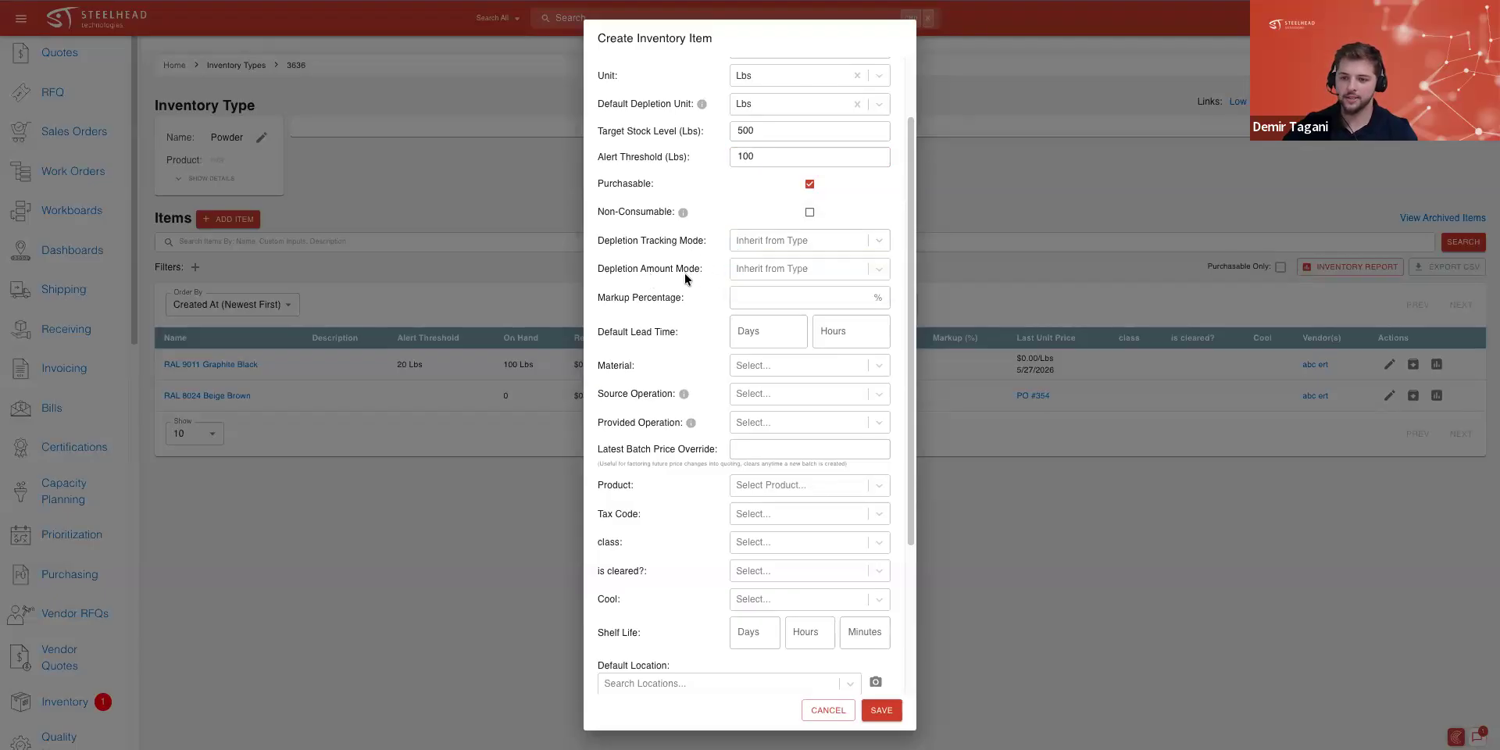
pyautogui.click(762, 274)
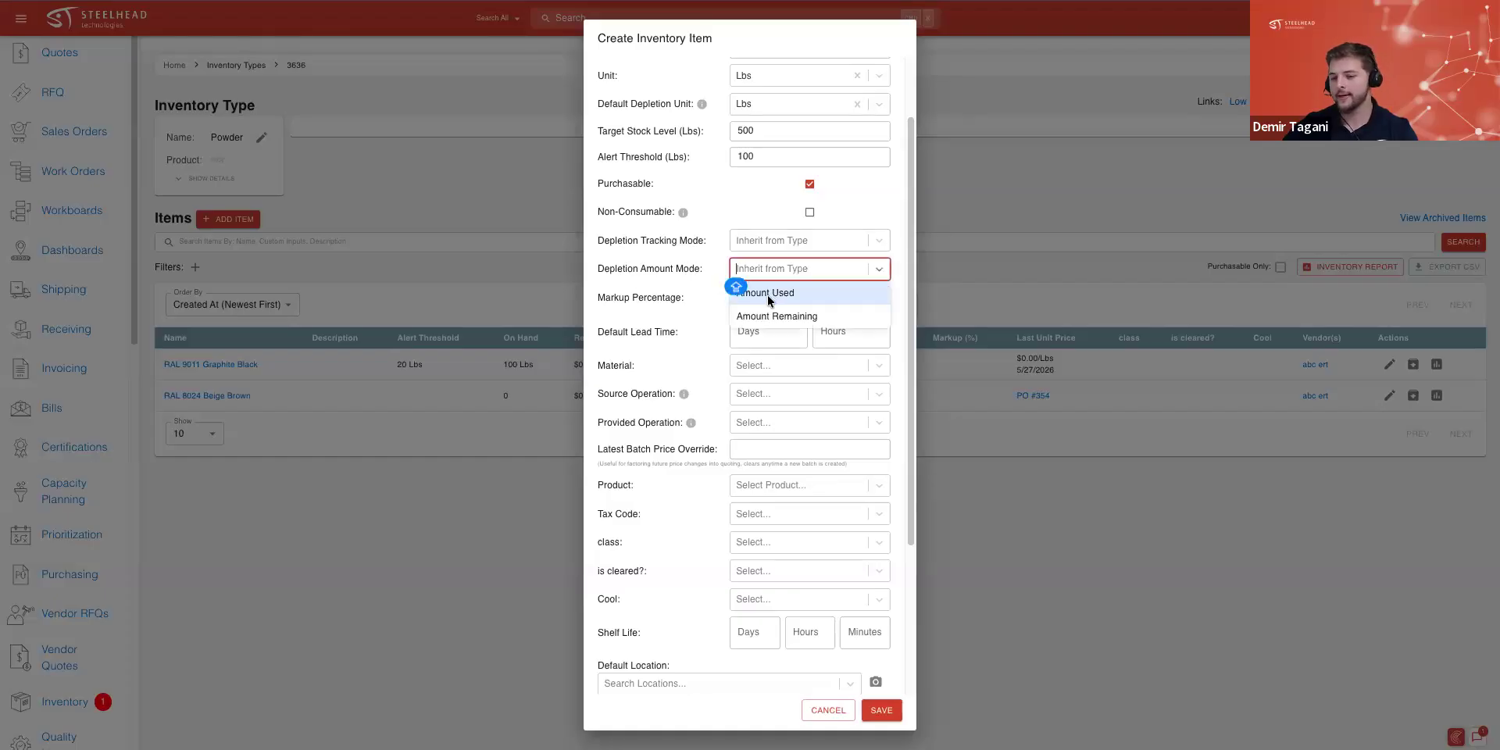
pyautogui.click(778, 317)
# Set the new item's default lead time to 14 days
pyautogui.scroll(-3, 723, 320)
pyautogui.scroll(1, 735, 262)
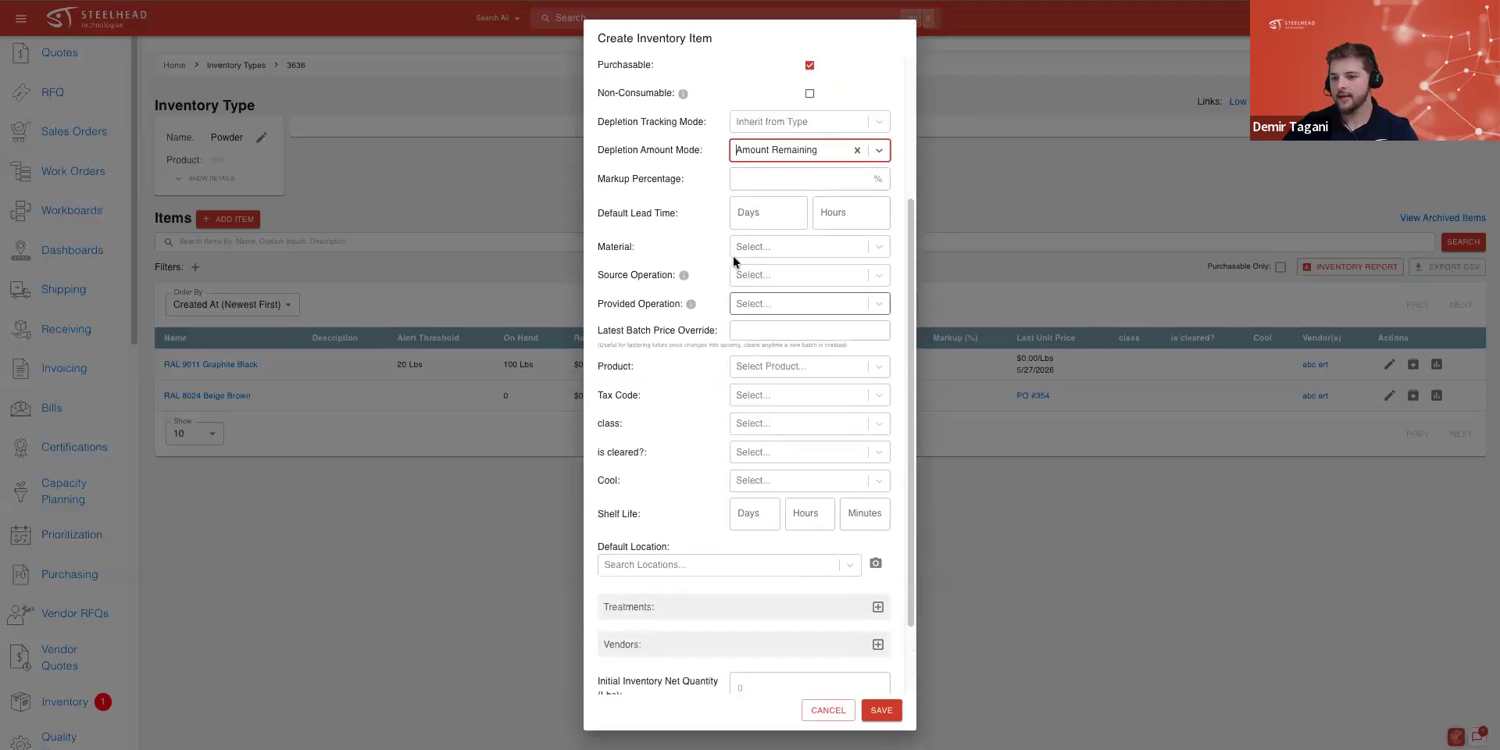
pyautogui.click(756, 215)
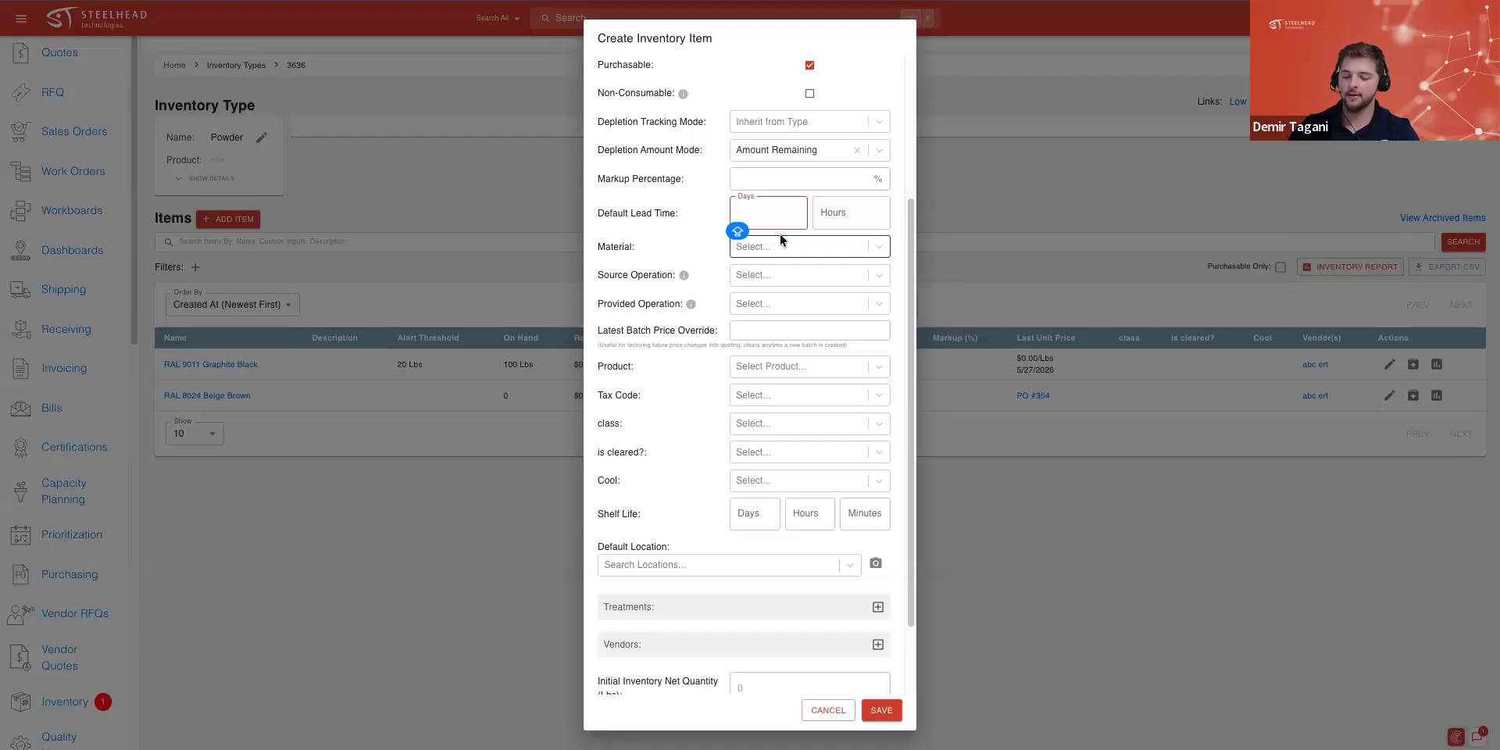
pyautogui.write('14')
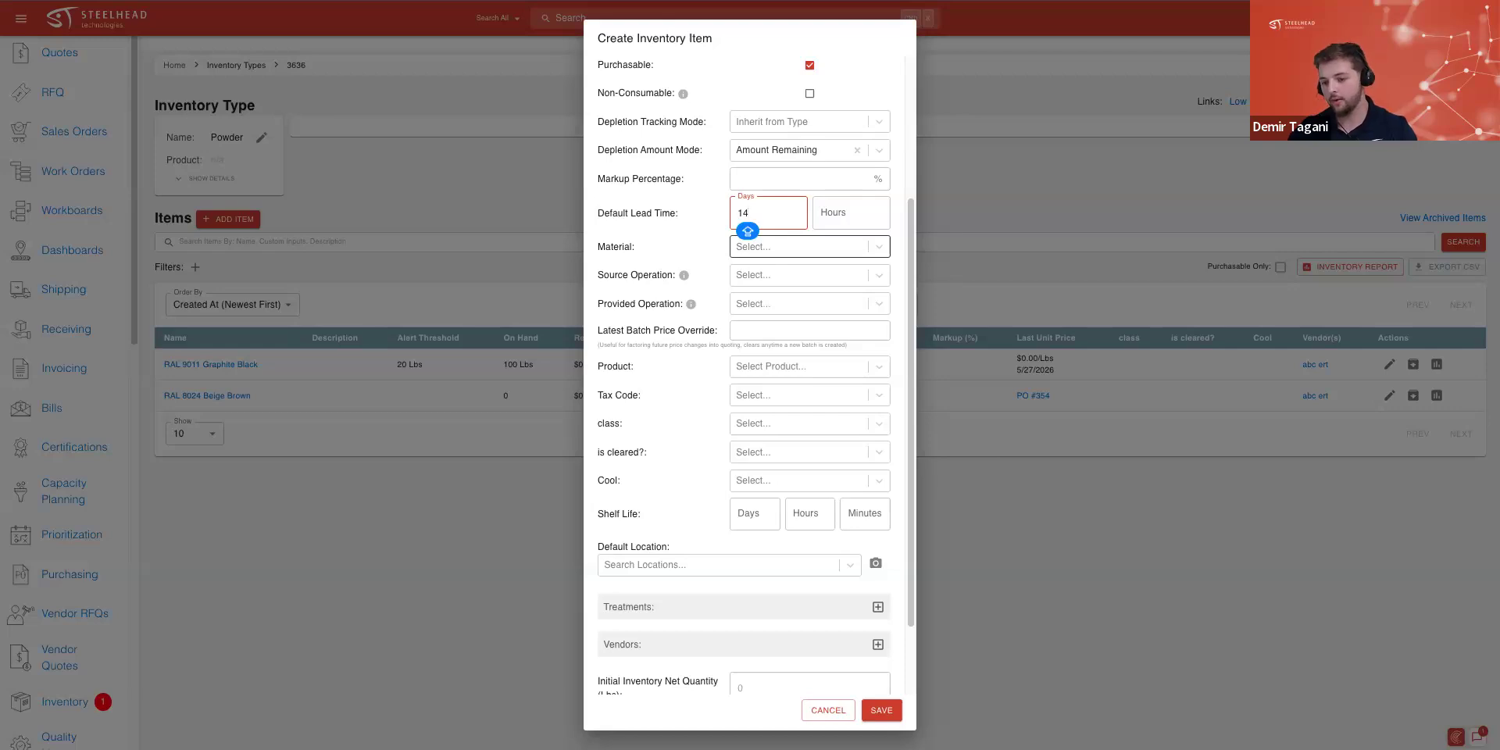
# Review the new item's remaining fields, including shelf life, and recheck its name and stock settings
pyautogui.scroll(-2, 733, 325)
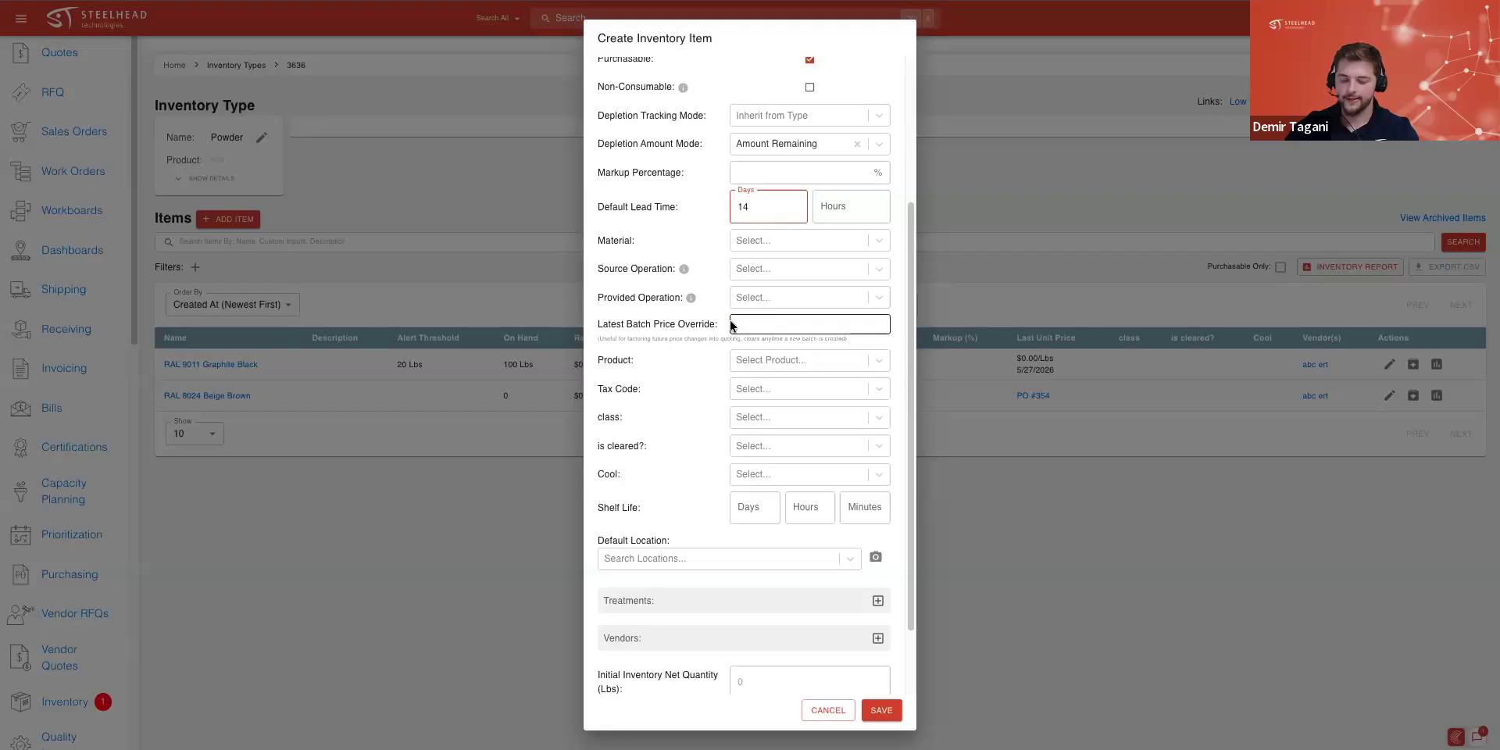
pyautogui.scroll(2, 735, 319)
pyautogui.scroll(-2, 735, 315)
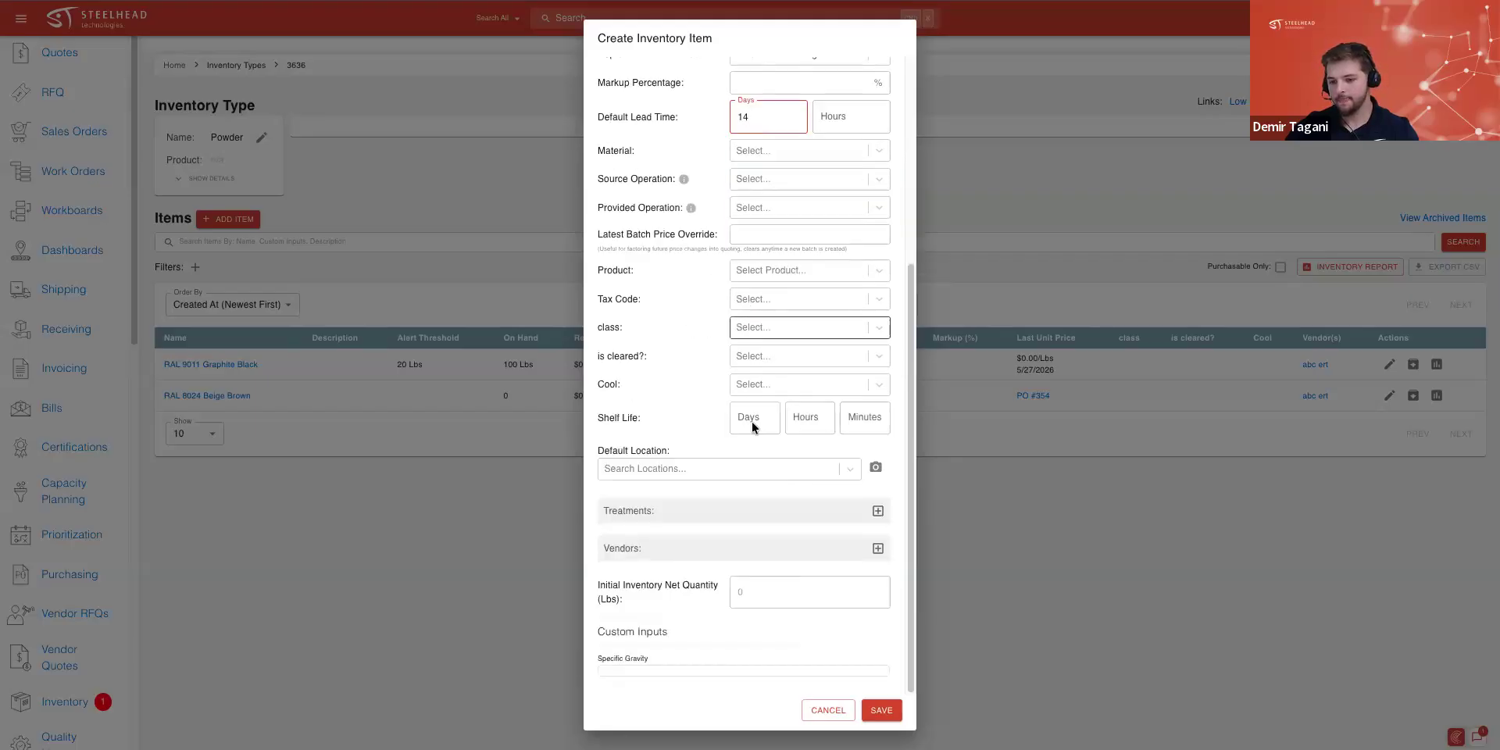
pyautogui.click(745, 410)
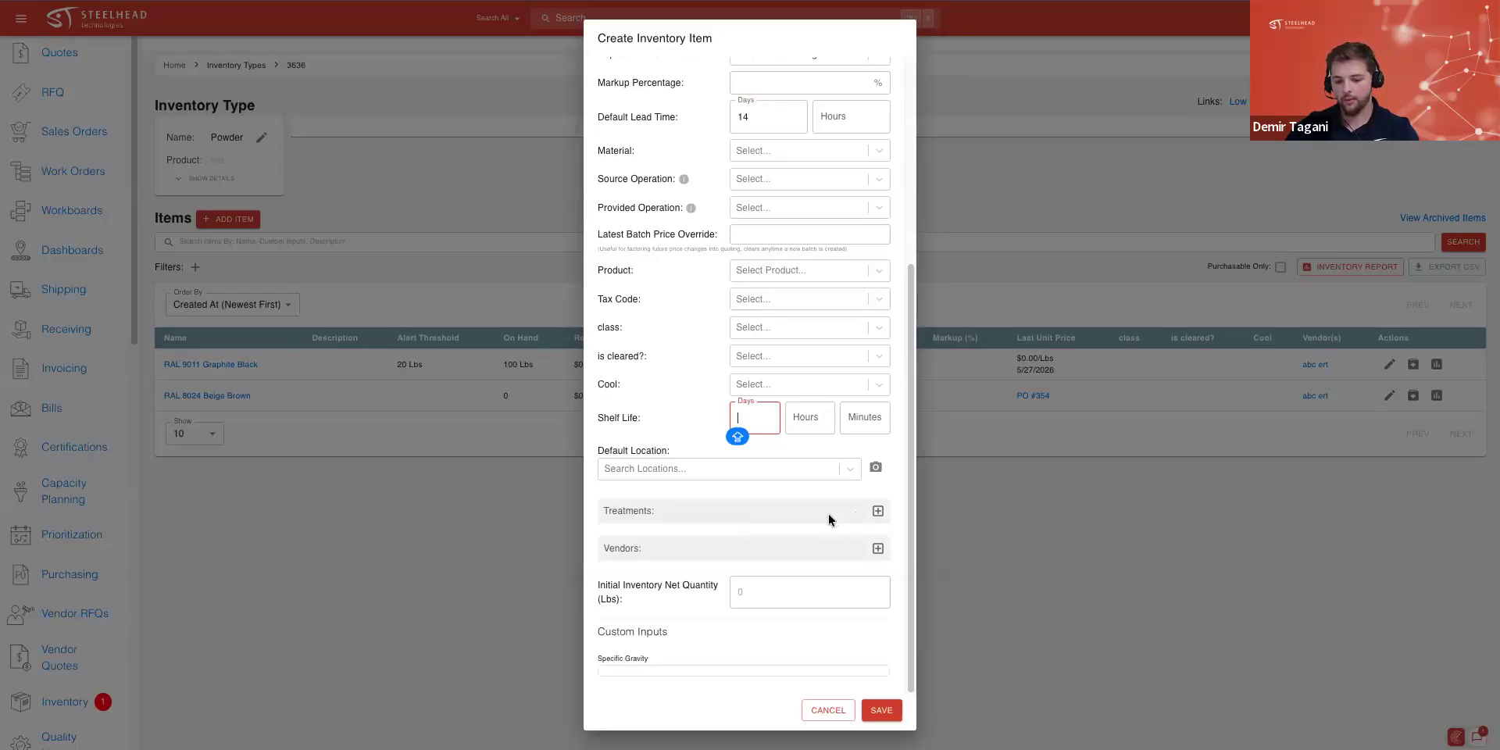
pyautogui.scroll(6, 785, 449)
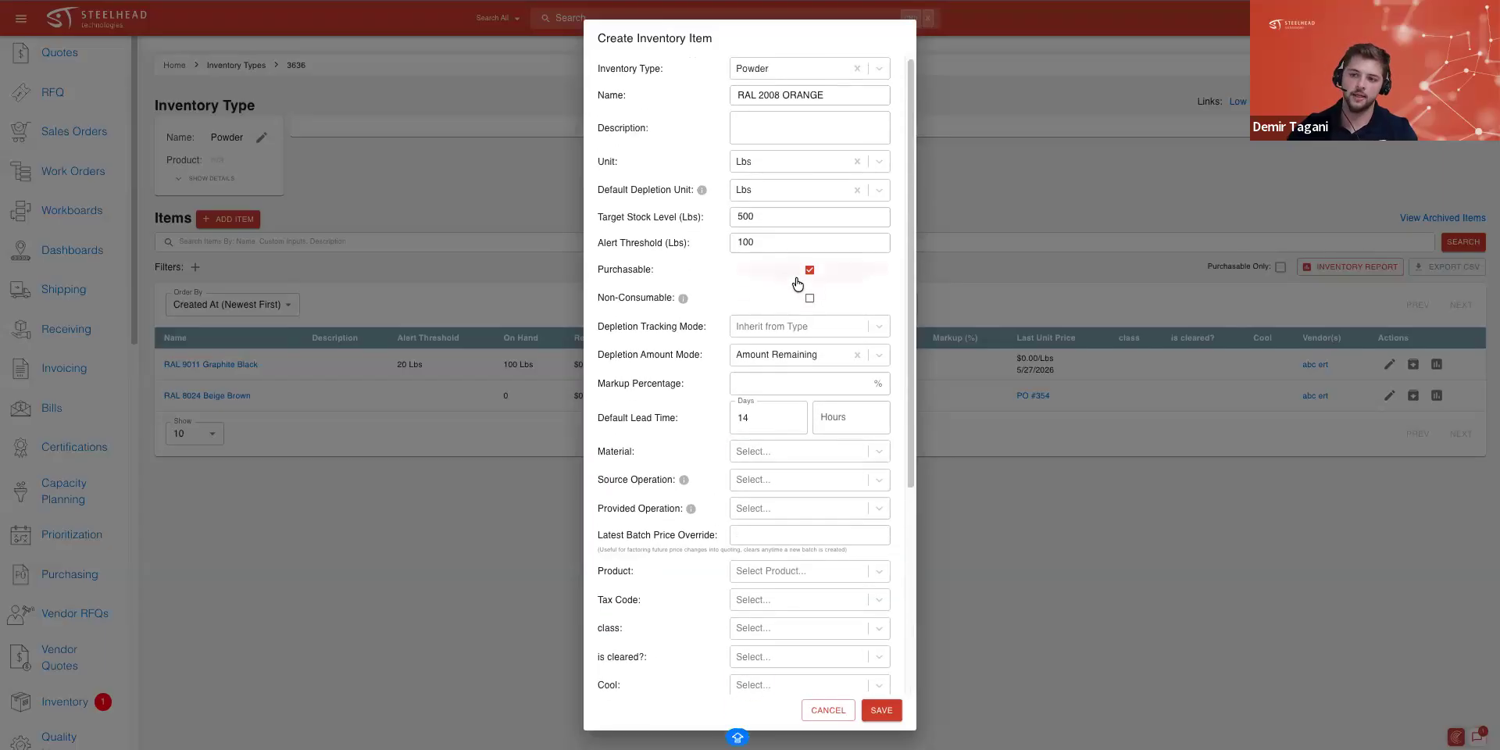
pyautogui.tripleClick(781, 94)
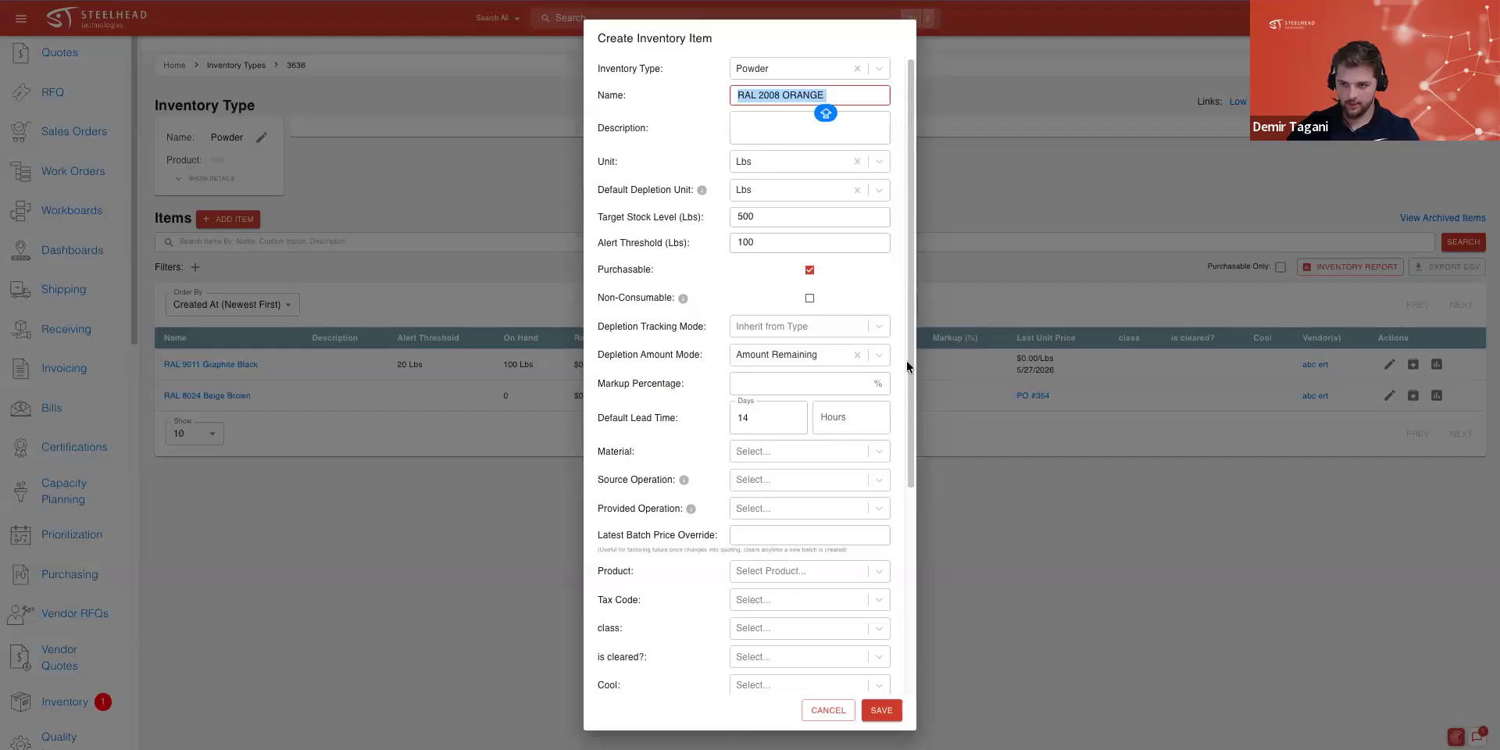
# Add an empty treatment row and an empty vendor row to the new item
pyautogui.moveTo(912, 359); pyautogui.dragTo(829, 491)
pyautogui.scroll(-1, 828, 491)
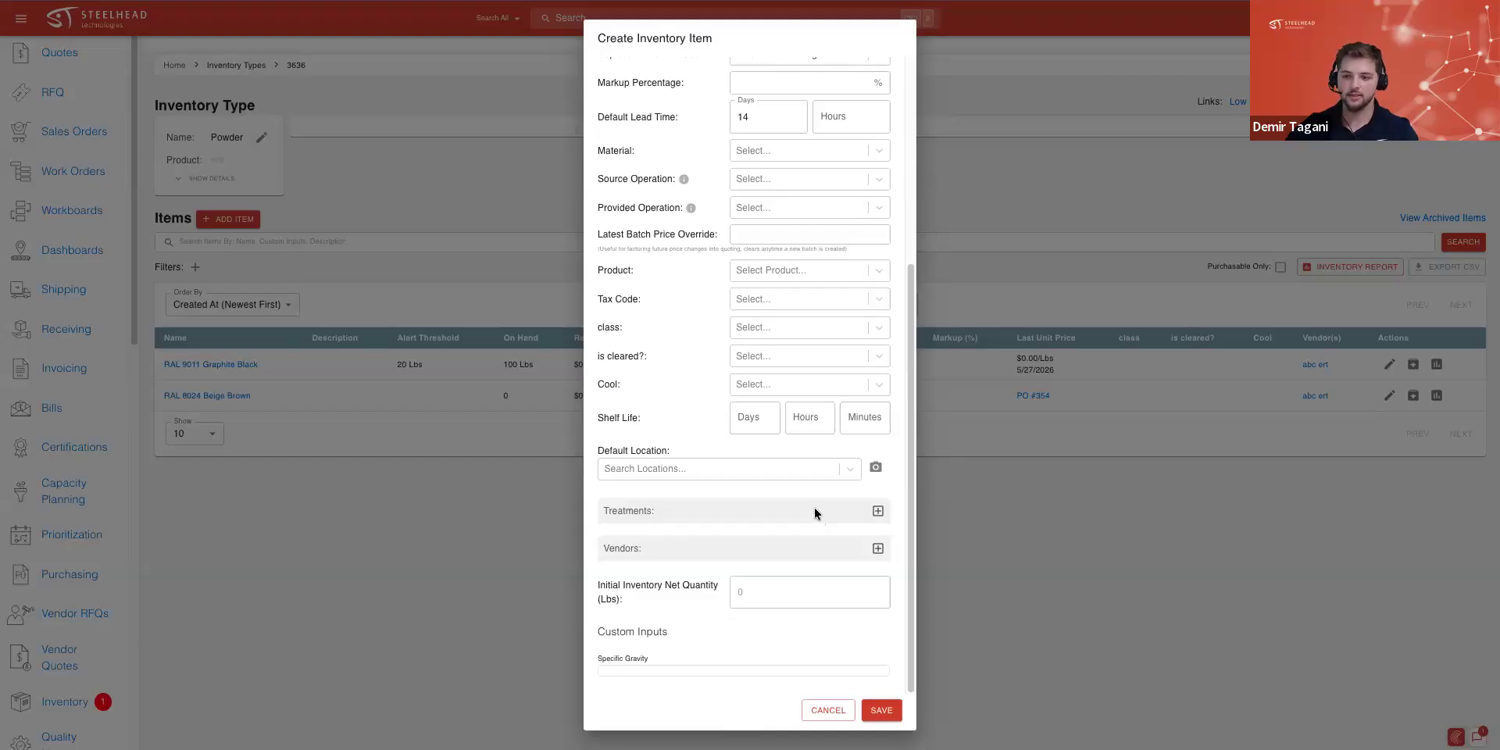
pyautogui.click(879, 510)
pyautogui.click(870, 586)
pyautogui.scroll(-1, 688, 524)
# Set the initial inventory net quantity to 400 Lbs and save the new item
pyautogui.click(741, 594)
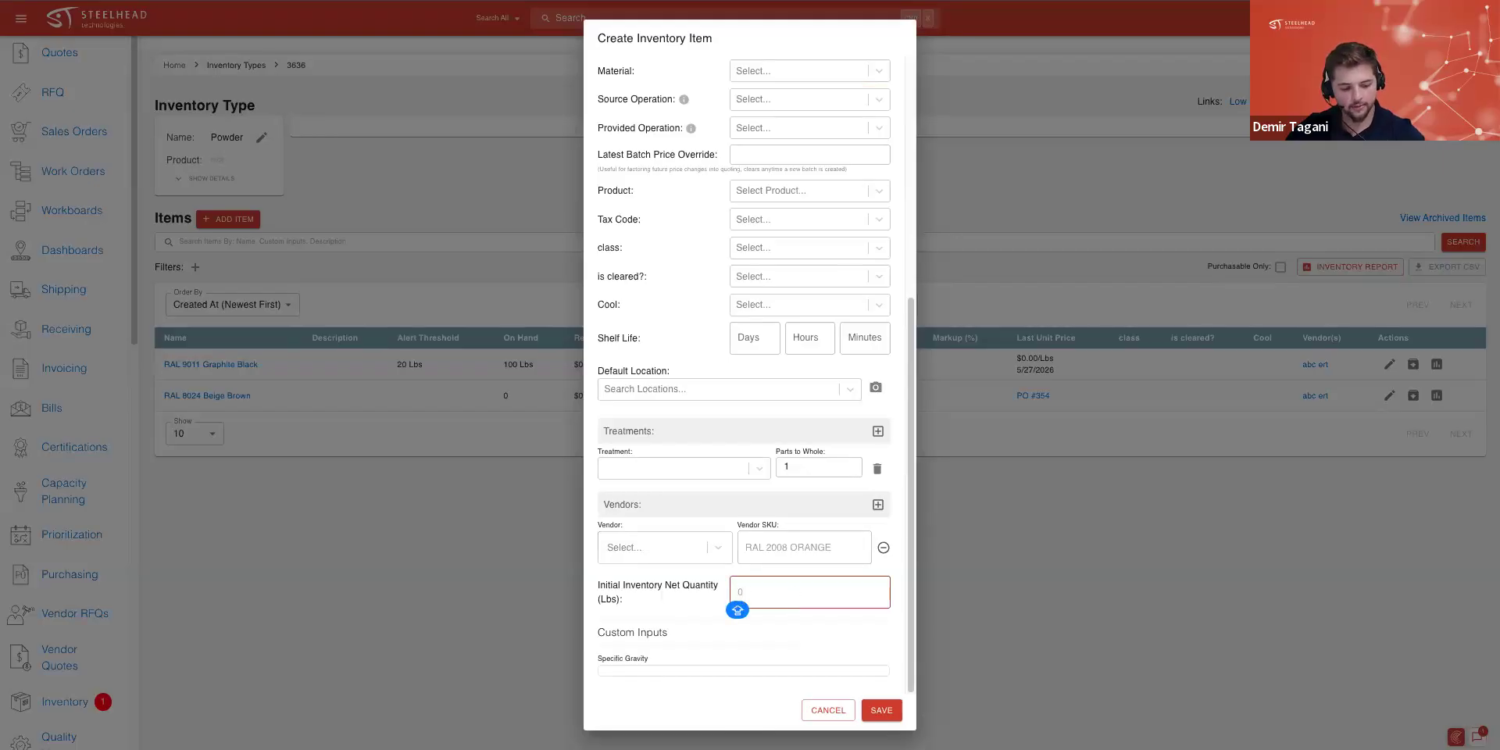
pyautogui.write('400')
pyautogui.click(881, 709)
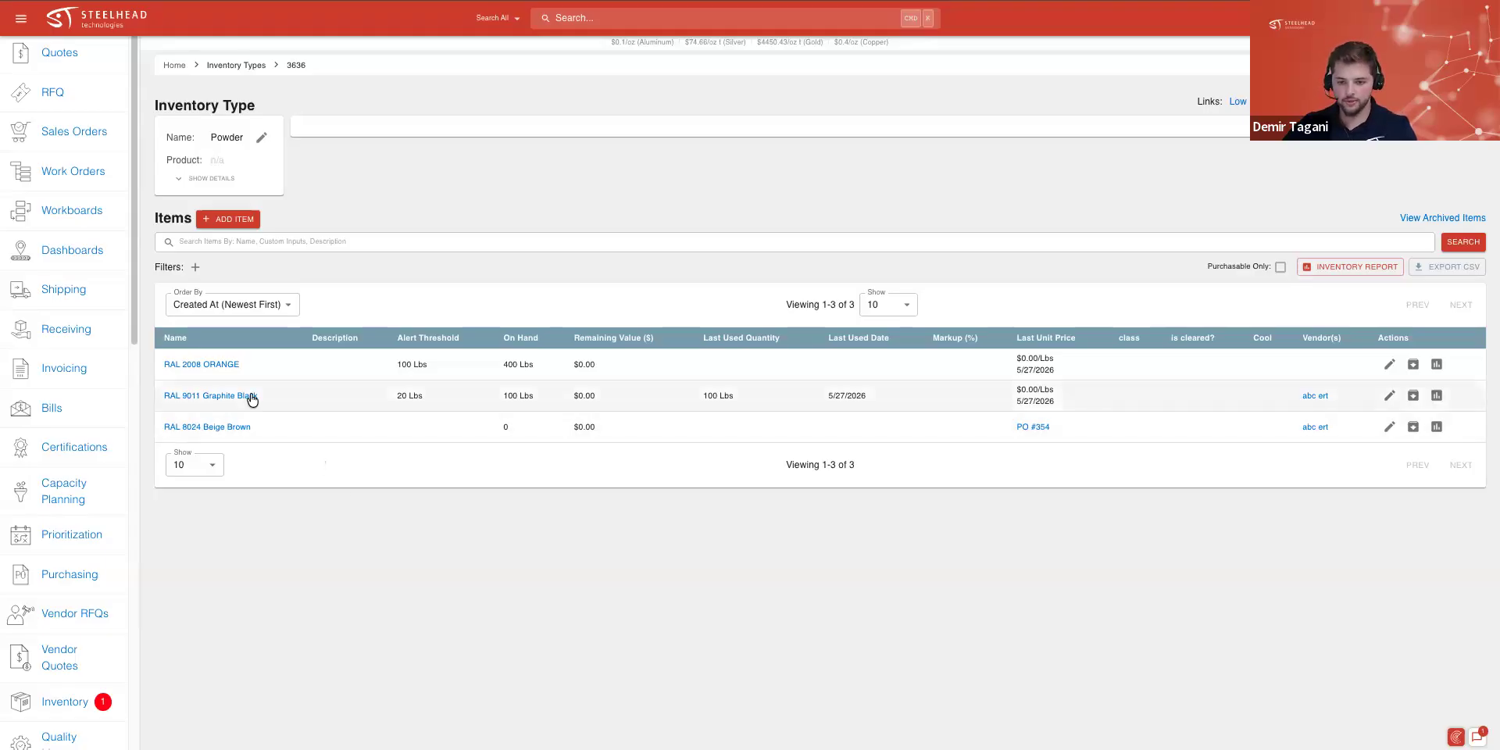
# Start a new batch for the RAL 9011 Graphite Black item and enter lot number 54
pyautogui.click(209, 396)
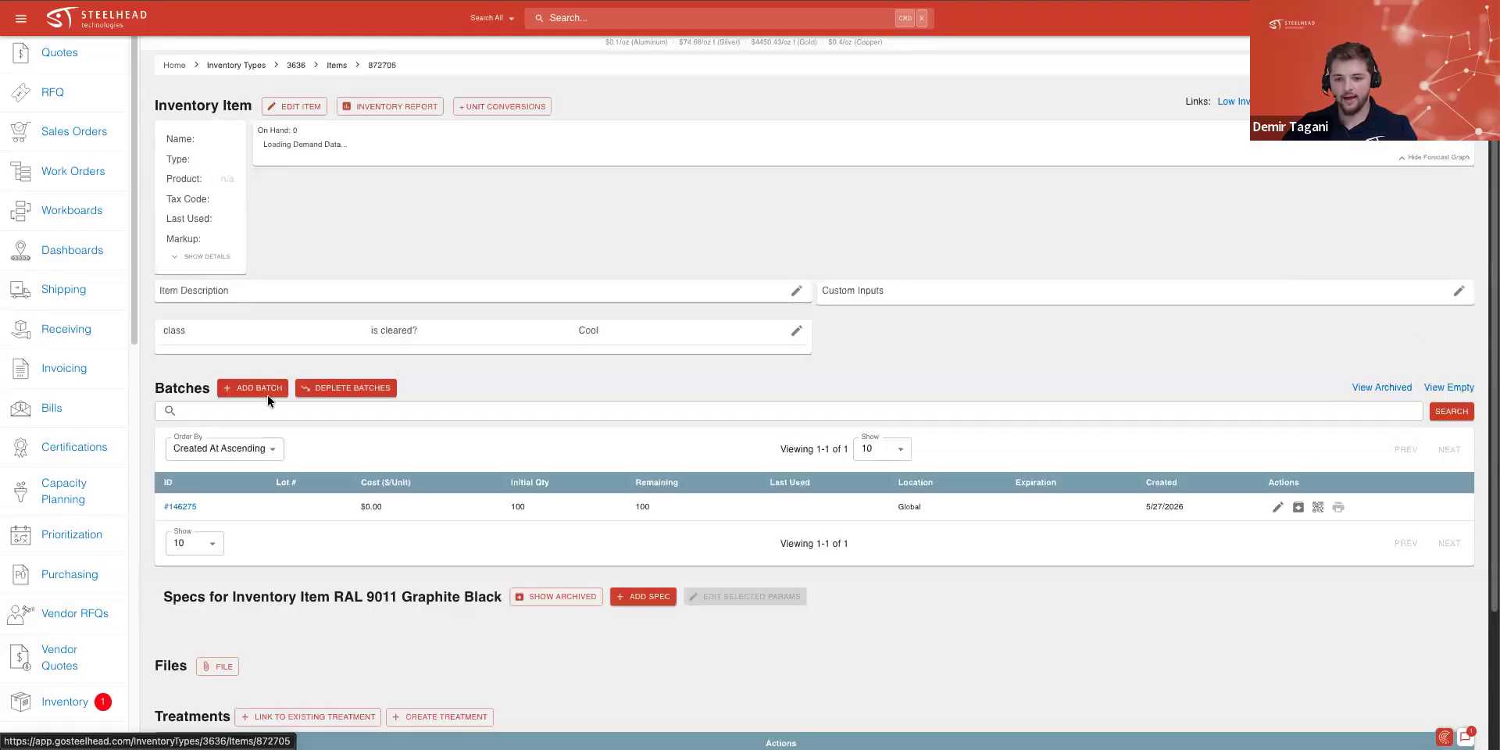
pyautogui.scroll(-4, 328, 246)
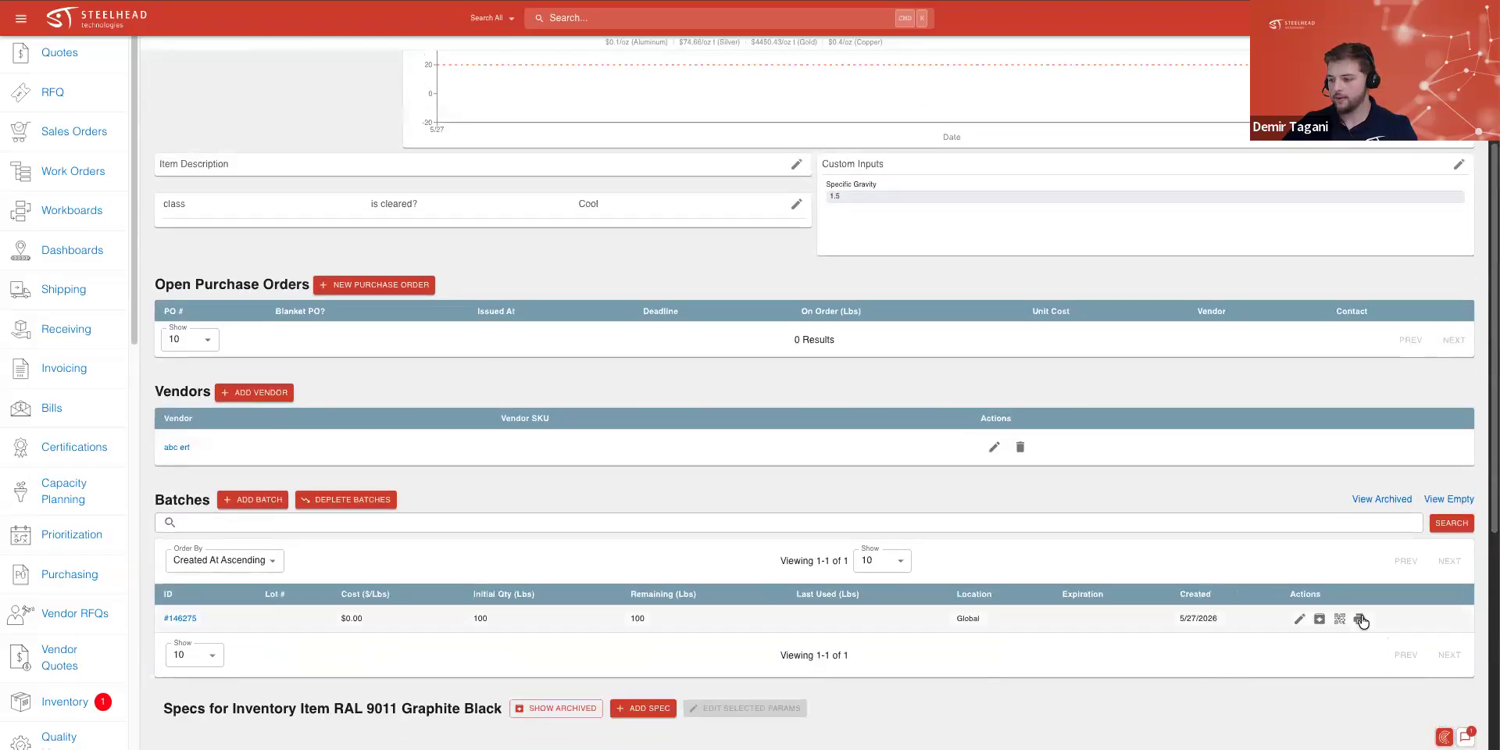
pyautogui.click(1318, 620)
pyautogui.click(251, 519)
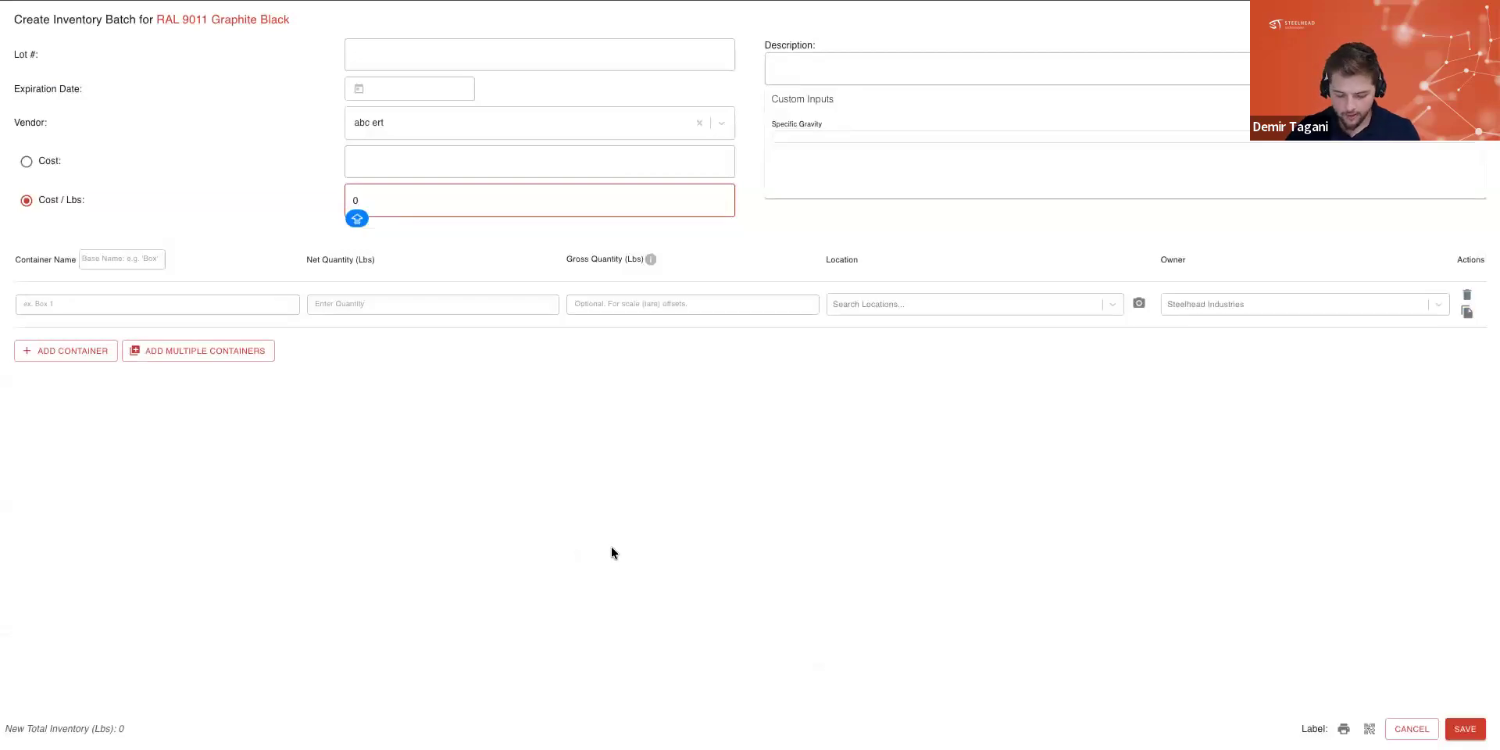
pyautogui.click(511, 45)
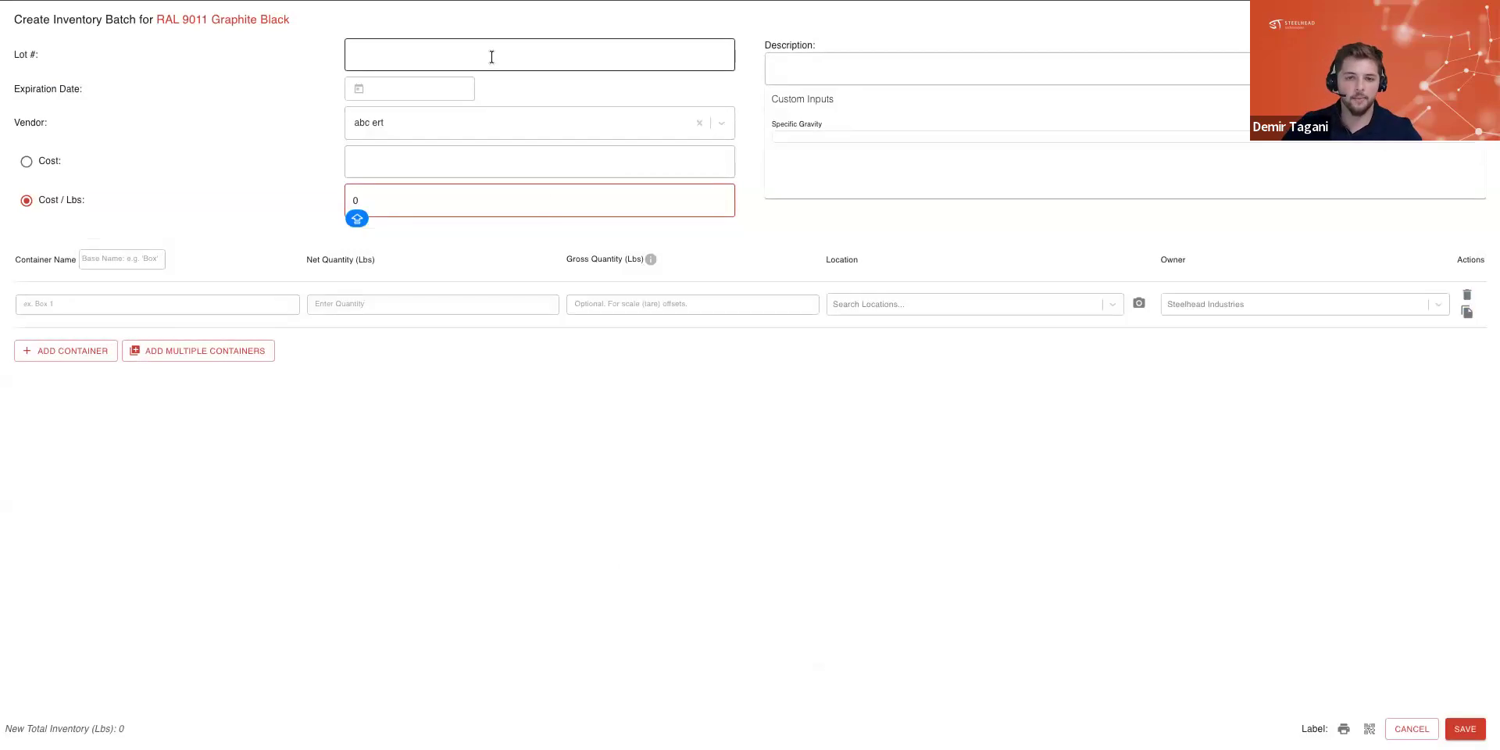
pyautogui.write('54')
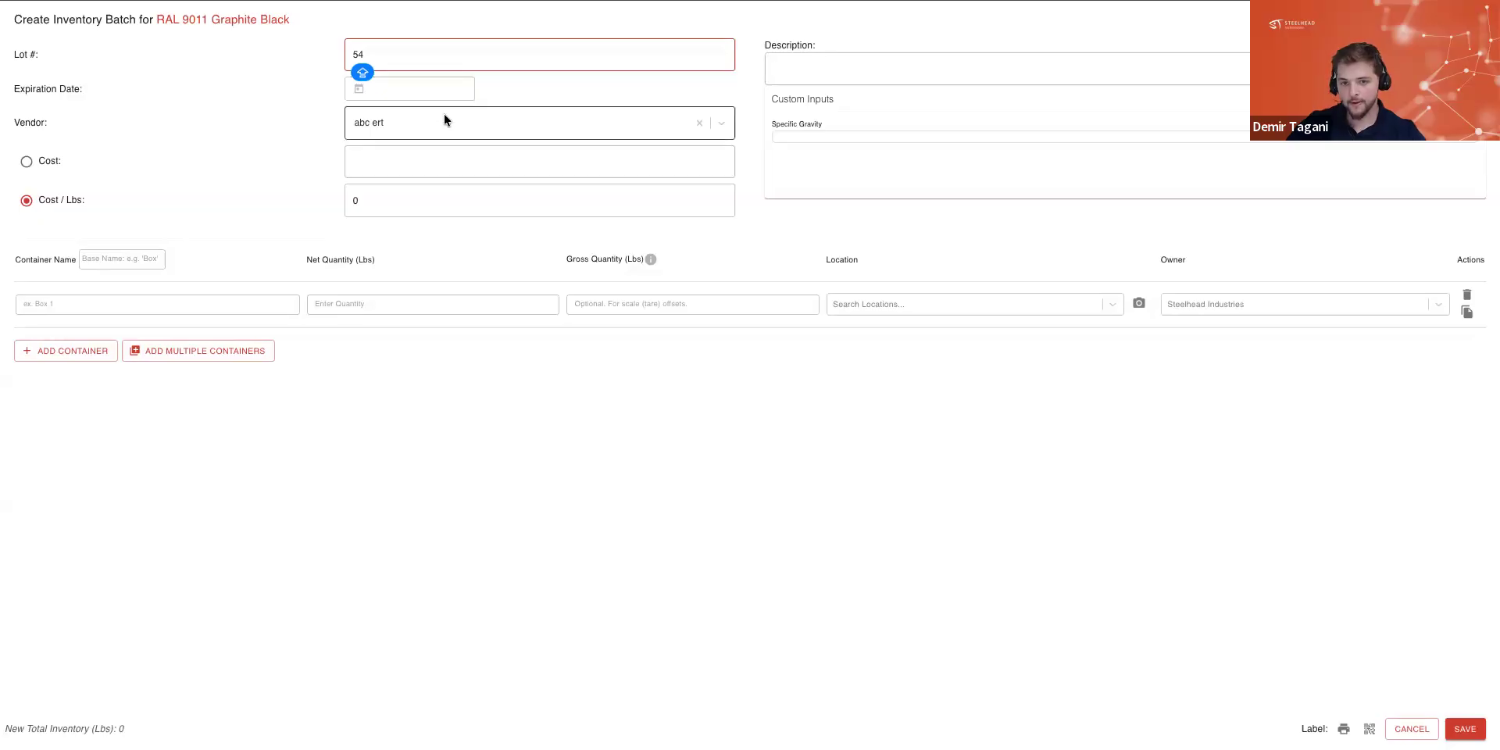
# Set the new batch's cost per Lbs to 2 and its specific gravity to 1.5
pyautogui.click(422, 200)
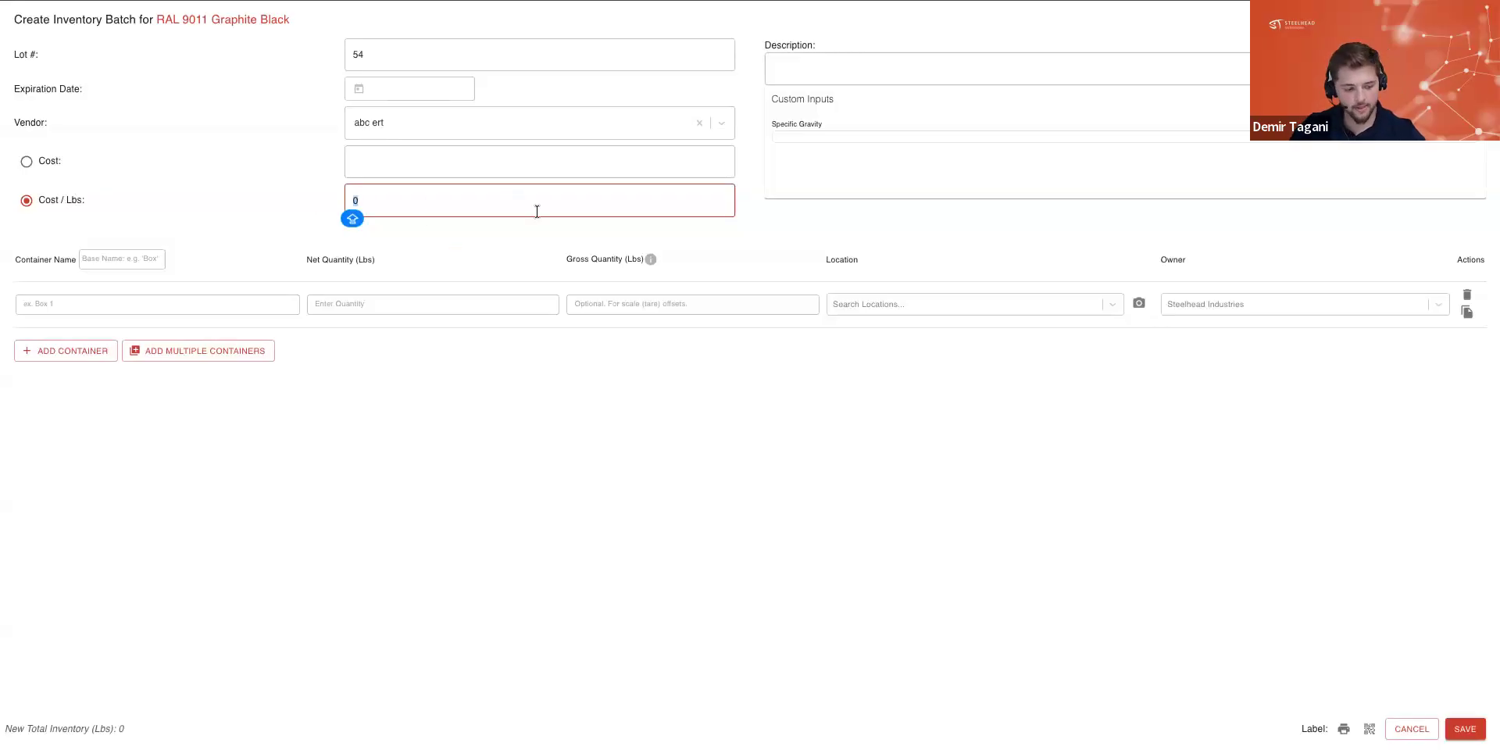
pyautogui.write('2')
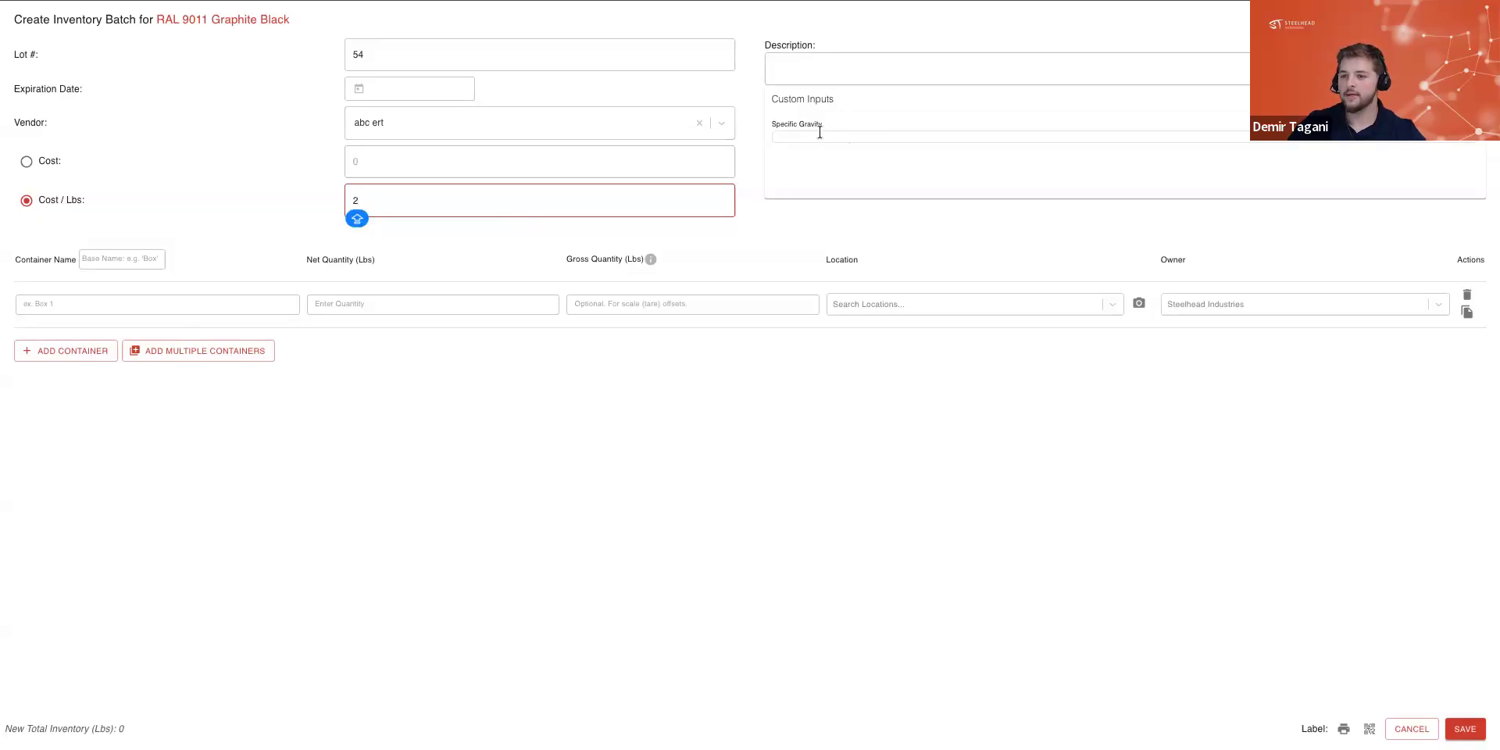
pyautogui.moveTo(775, 124); pyautogui.dragTo(823, 128)
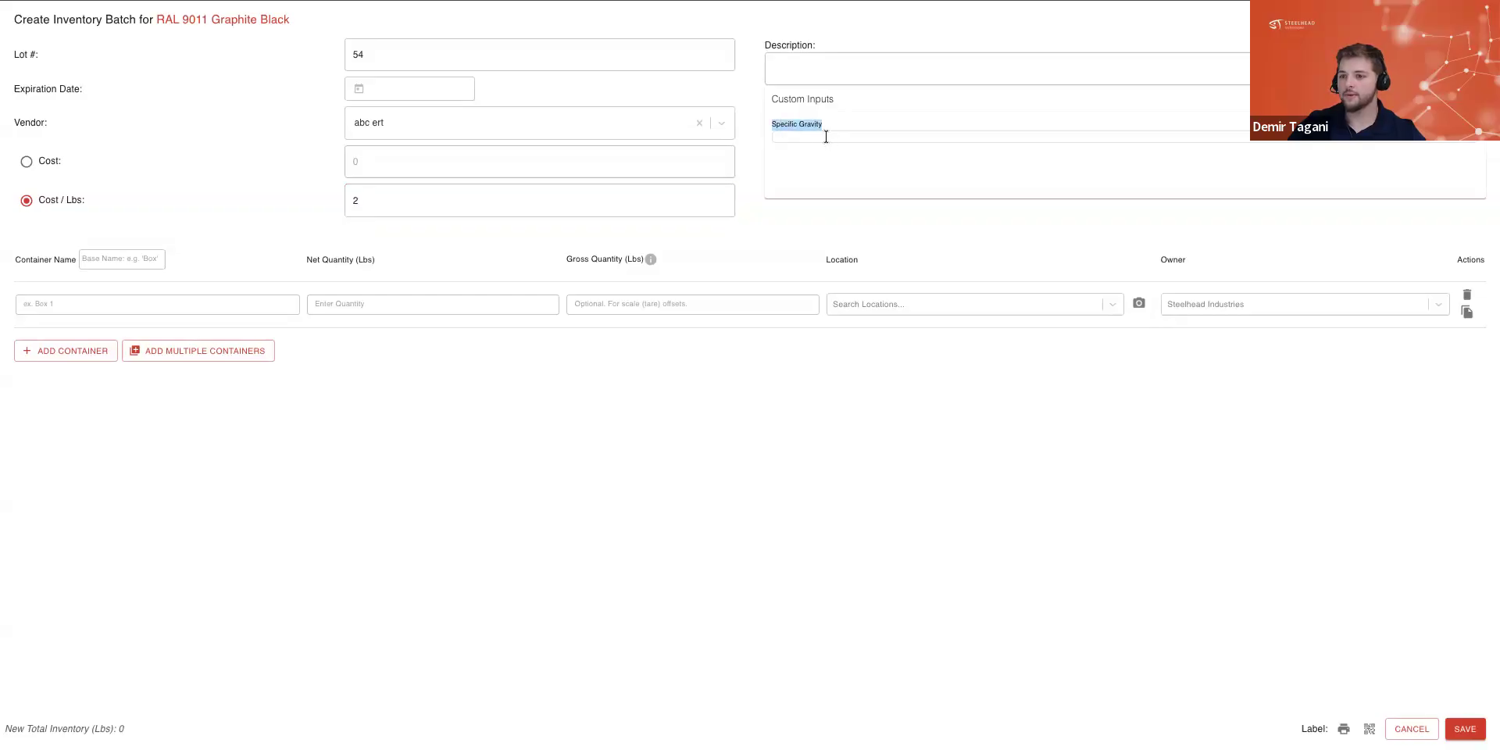
pyautogui.click(784, 128)
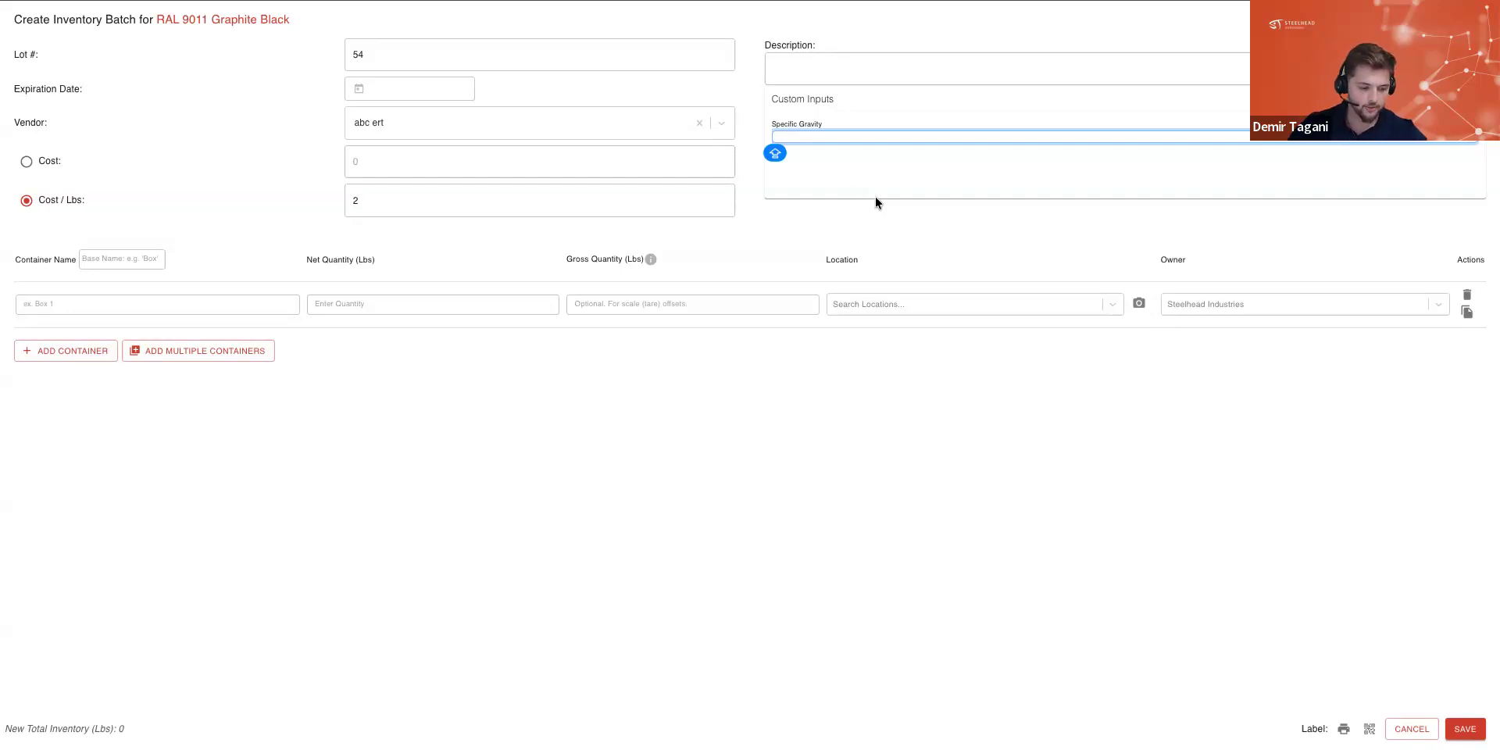
pyautogui.write('1.5')
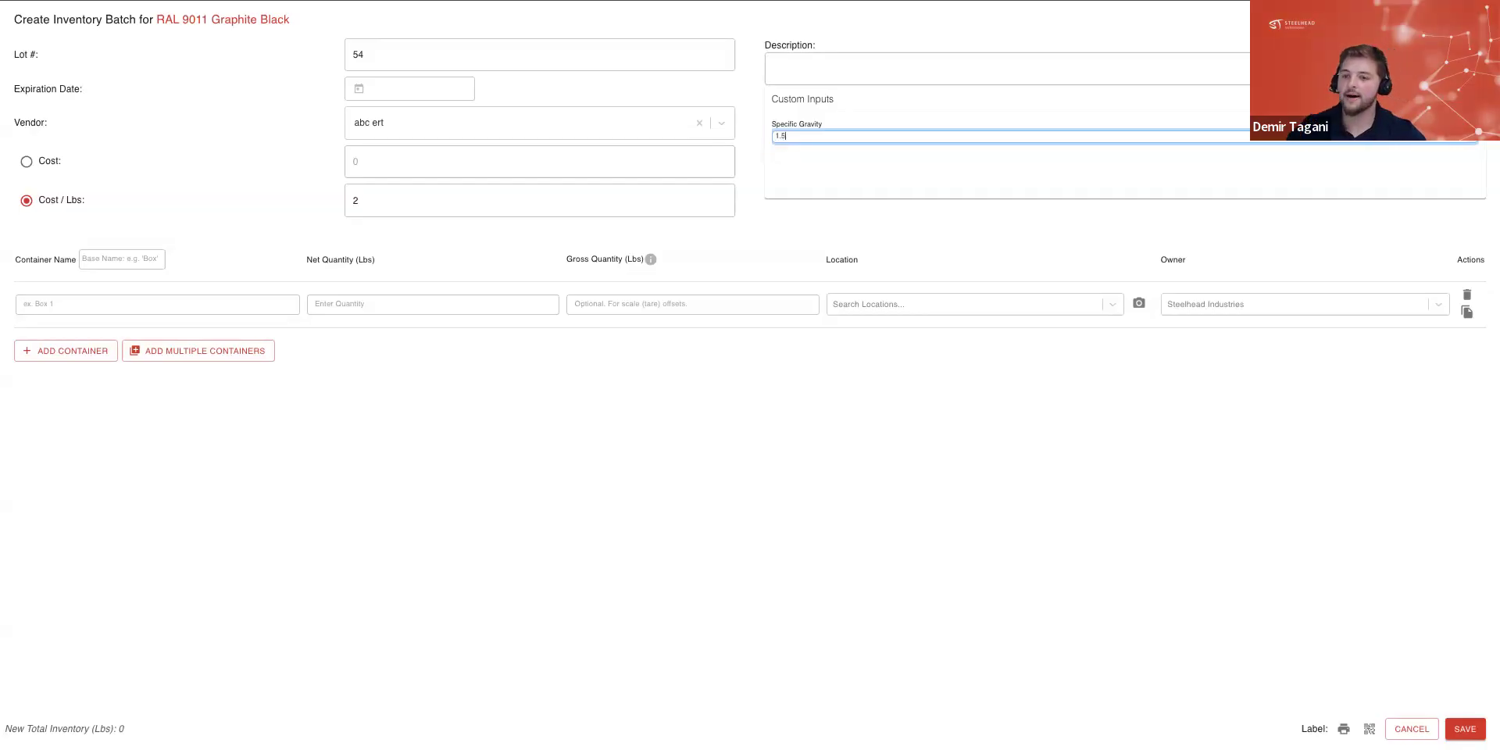
# Give the batch three containers named BOX 1, BOX 2 and BOX 3
pyautogui.click(133, 306)
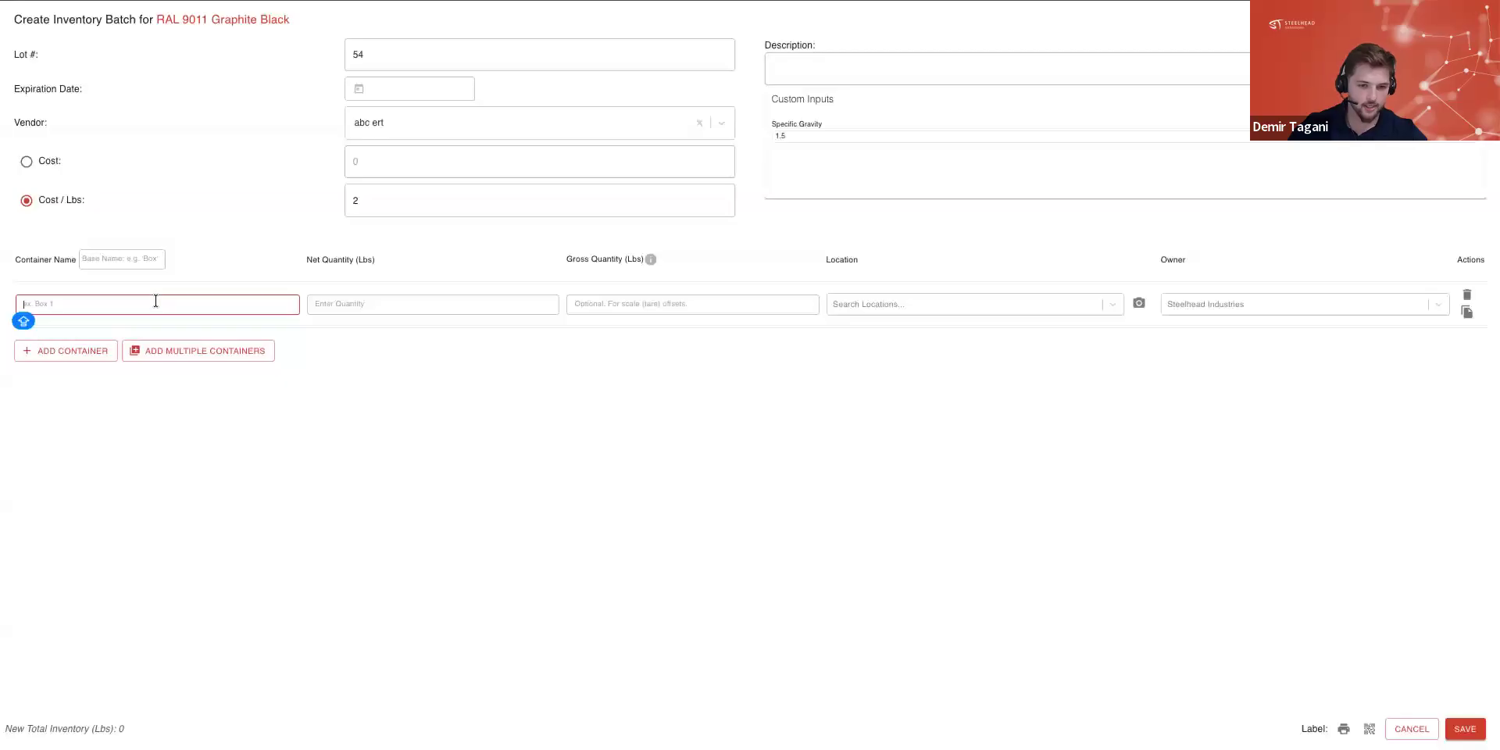
pyautogui.write('BOX 1')
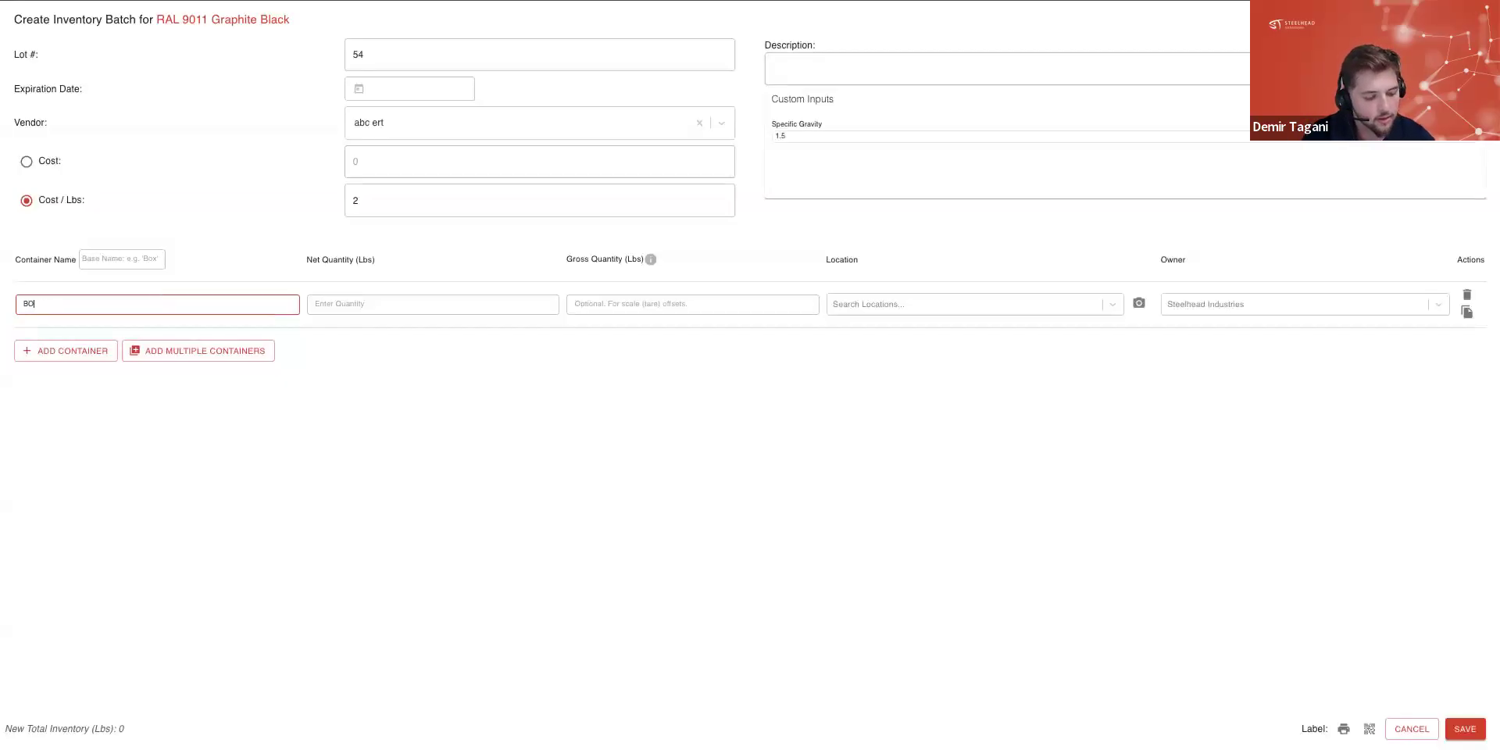
pyautogui.click(73, 352)
pyautogui.click(72, 399)
pyautogui.click(91, 350)
pyautogui.write('BOX 2')
pyautogui.click(106, 397)
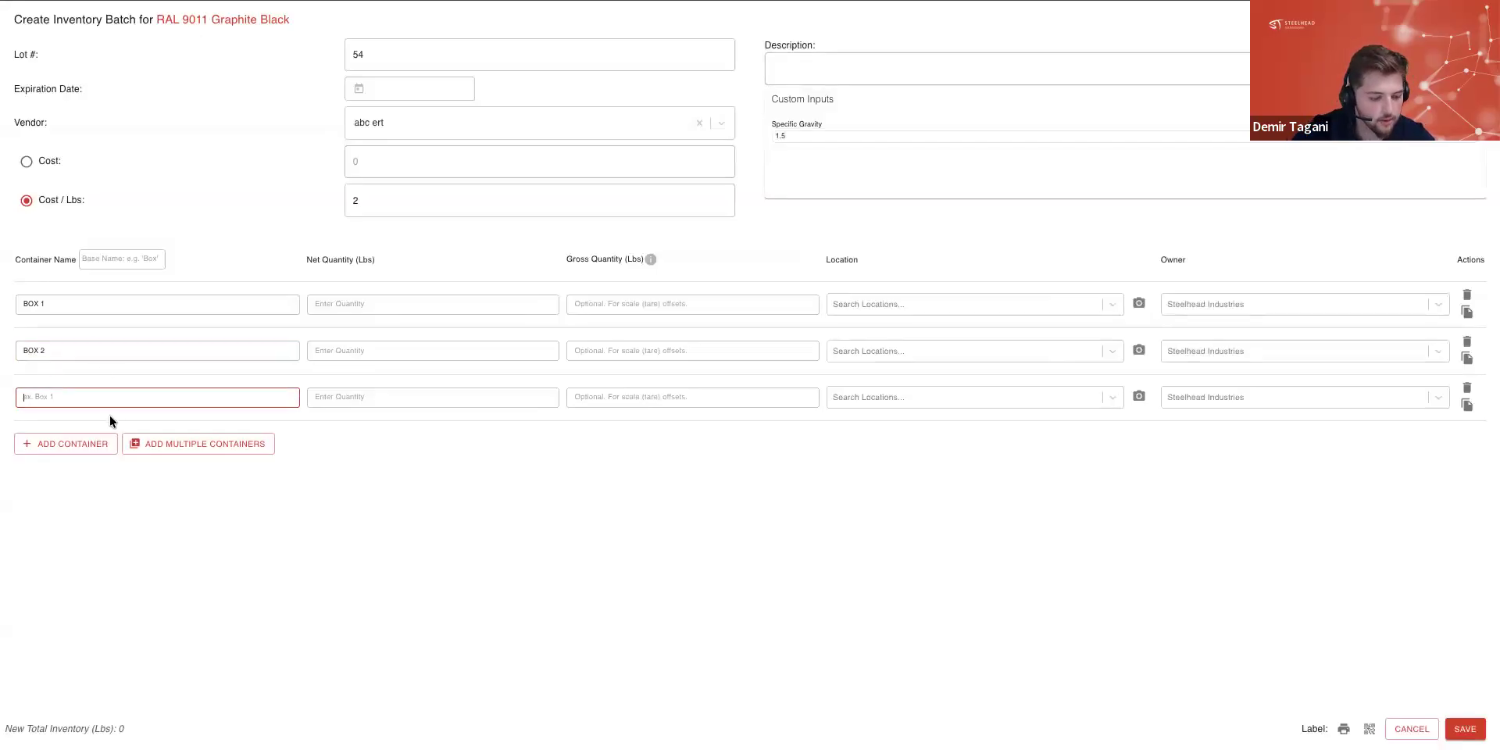
pyautogui.write('BOX 3')
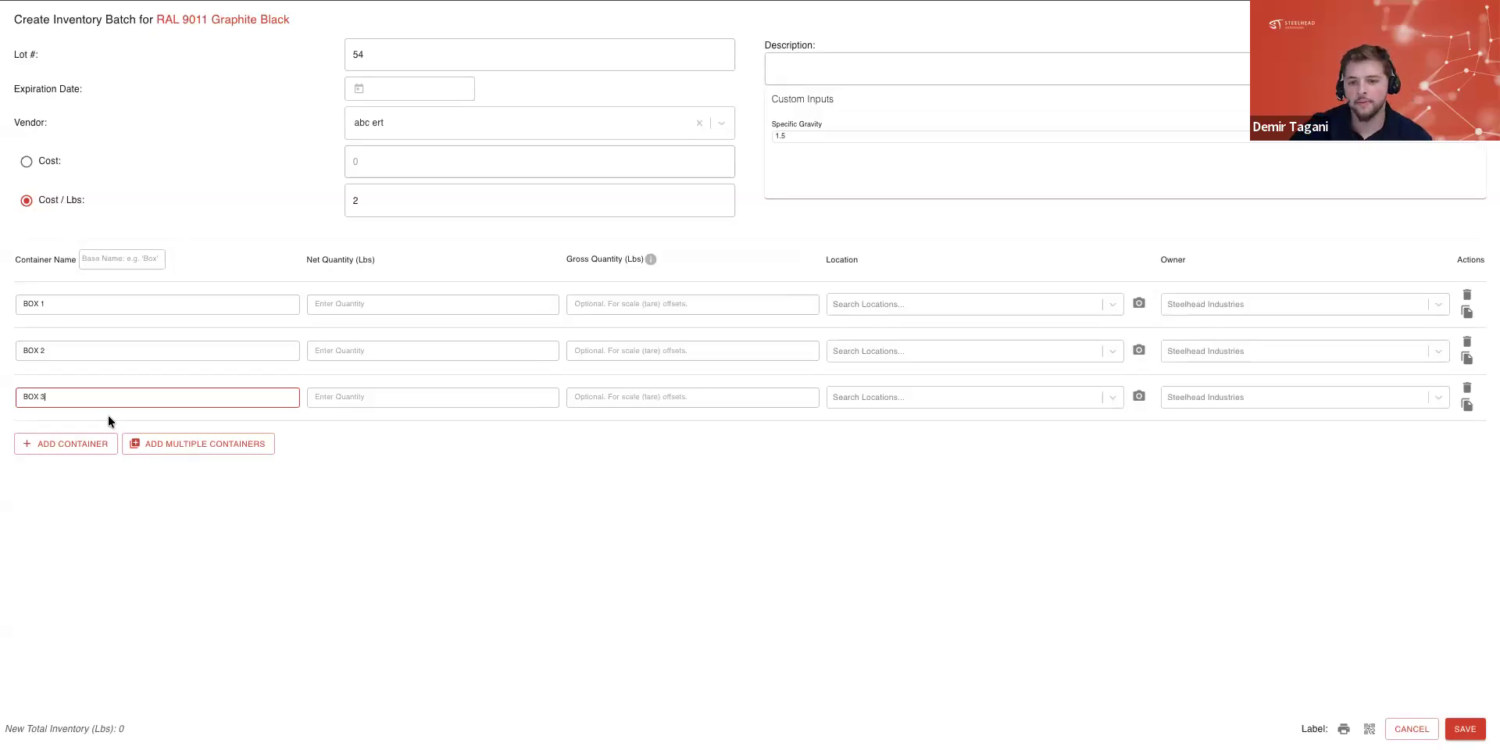
# Set each container's net quantity to 45 Lbs, keep the default owner, and save the batch
pyautogui.click(325, 305)
pyautogui.write('45')
pyautogui.click(333, 356)
pyautogui.click(346, 396)
pyautogui.write('45')
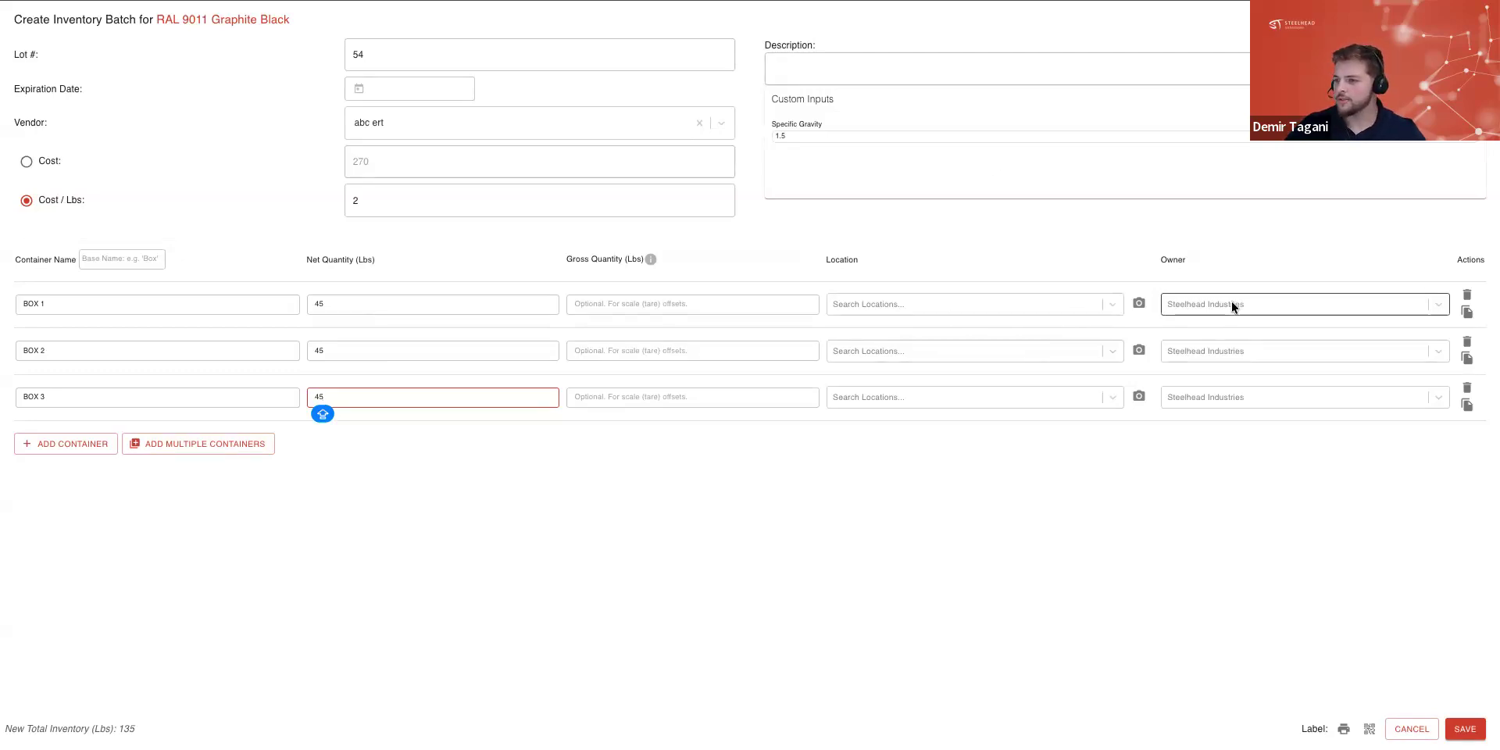
pyautogui.click(1254, 299)
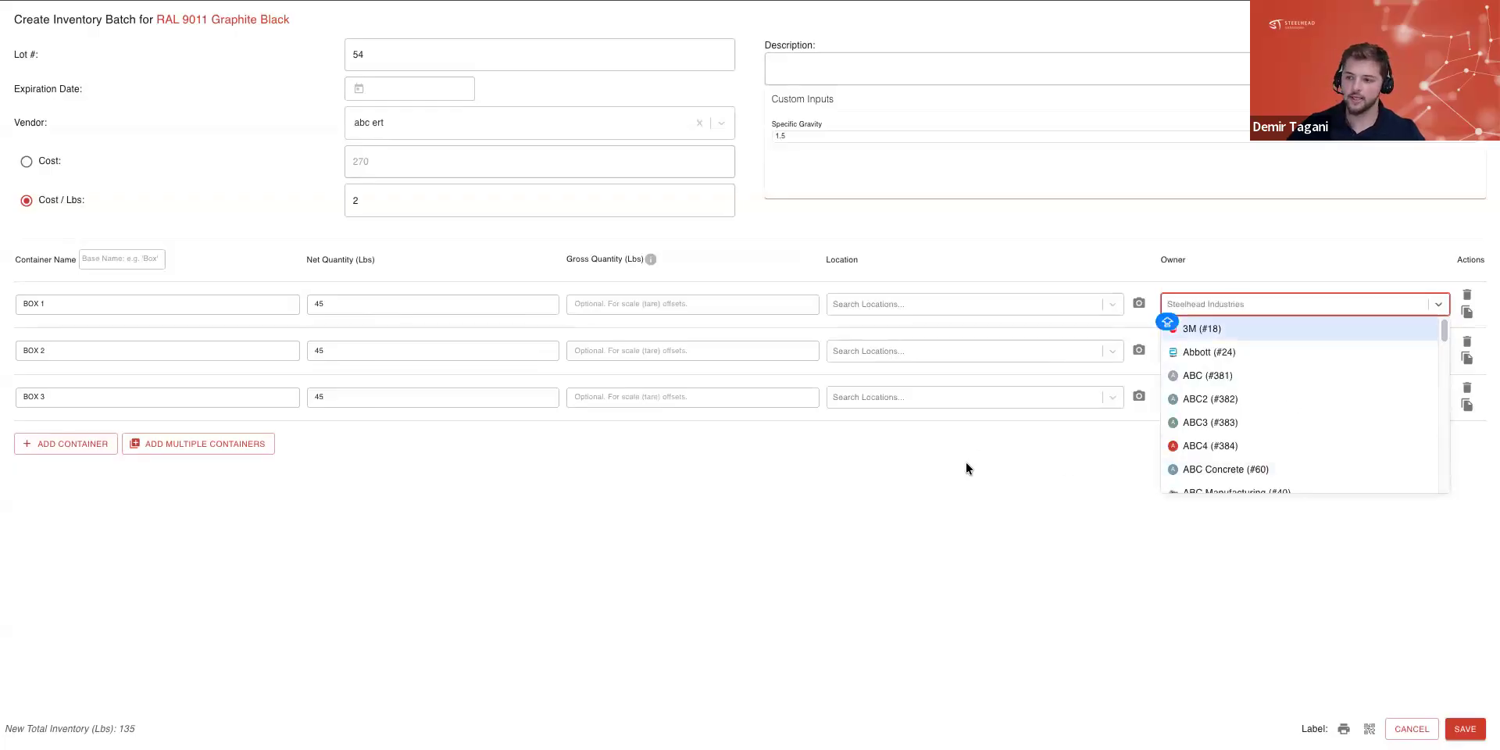
pyautogui.click(1085, 479)
pyautogui.click(1465, 729)
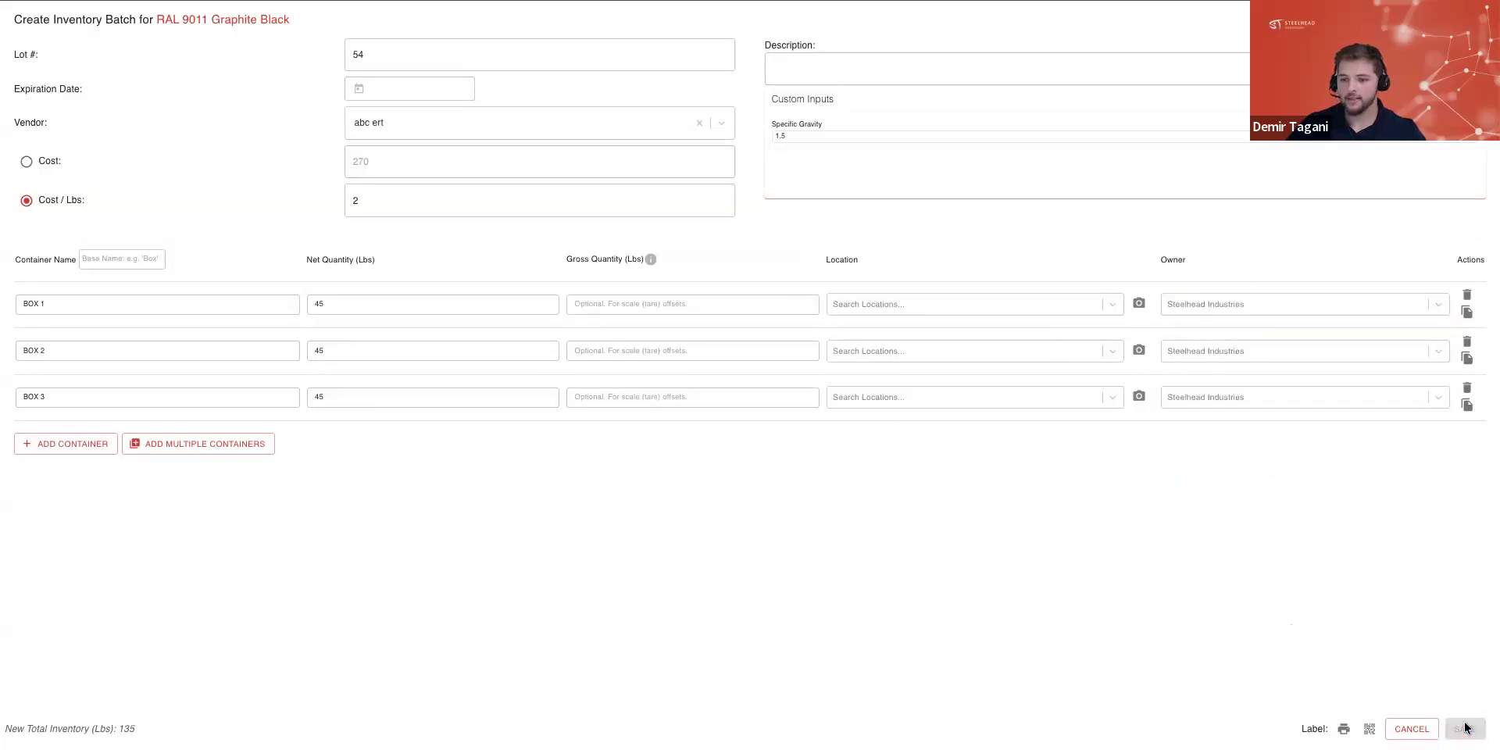
# Open the new lot 54 batch and review its details, containers and transactions
pyautogui.scroll(-2, 827, 435)
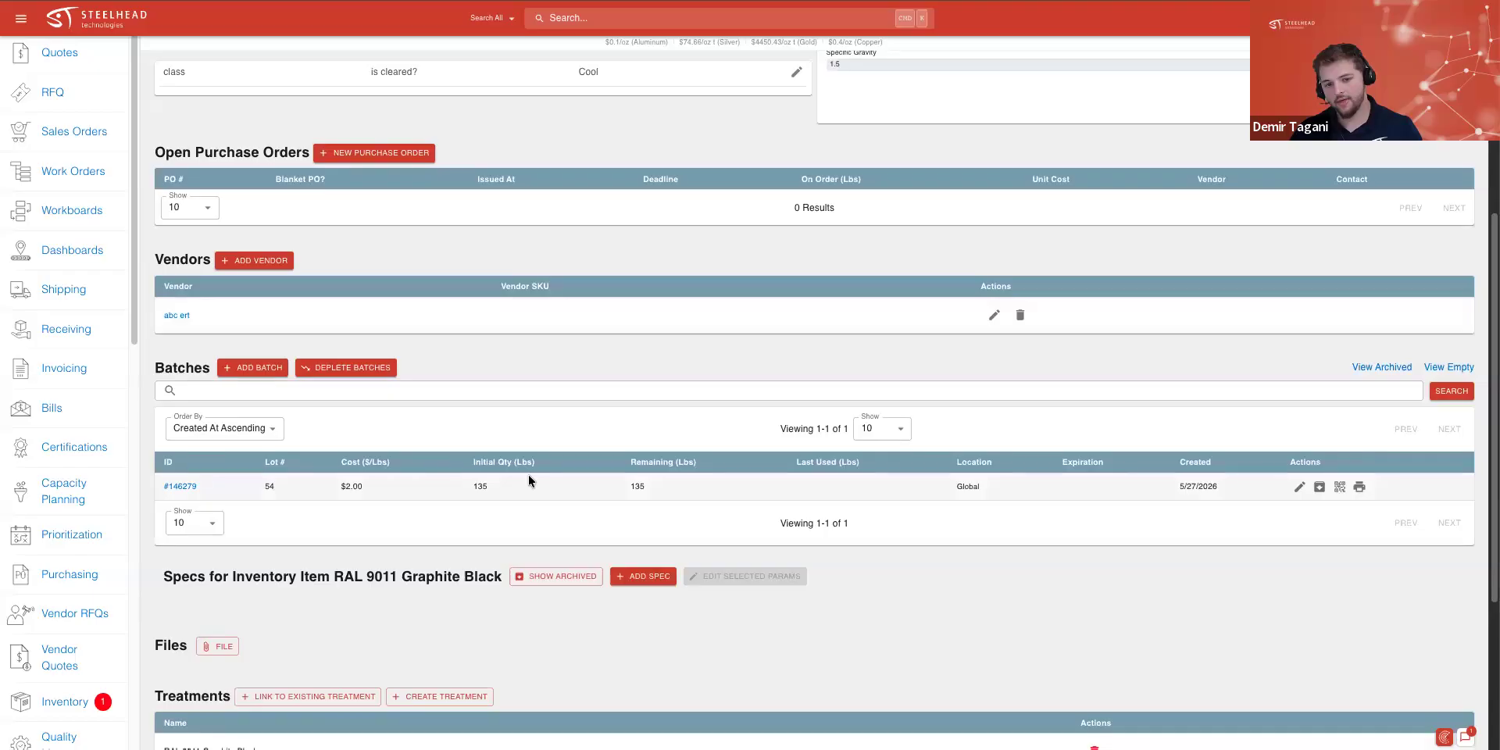
pyautogui.click(176, 488)
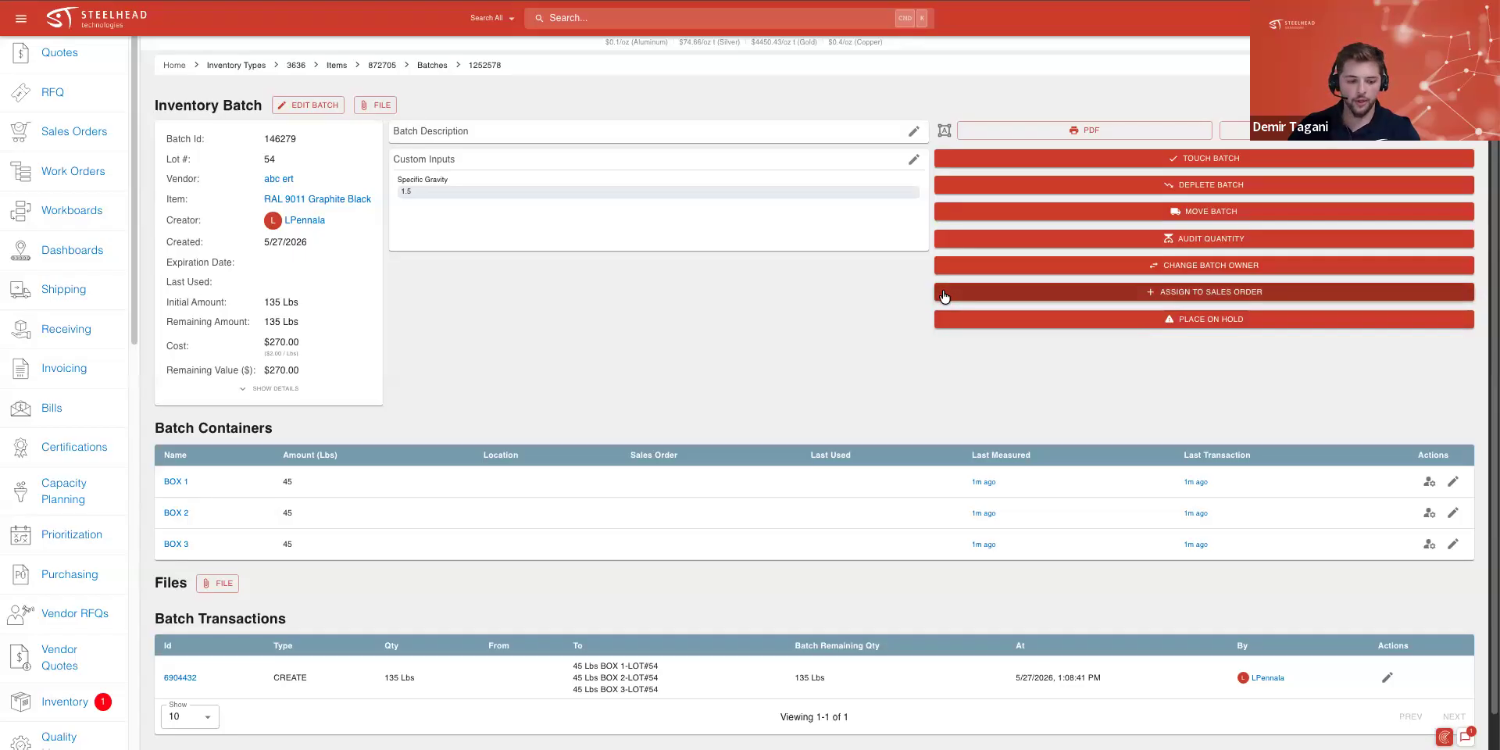
pyautogui.scroll(-1, 758, 313)
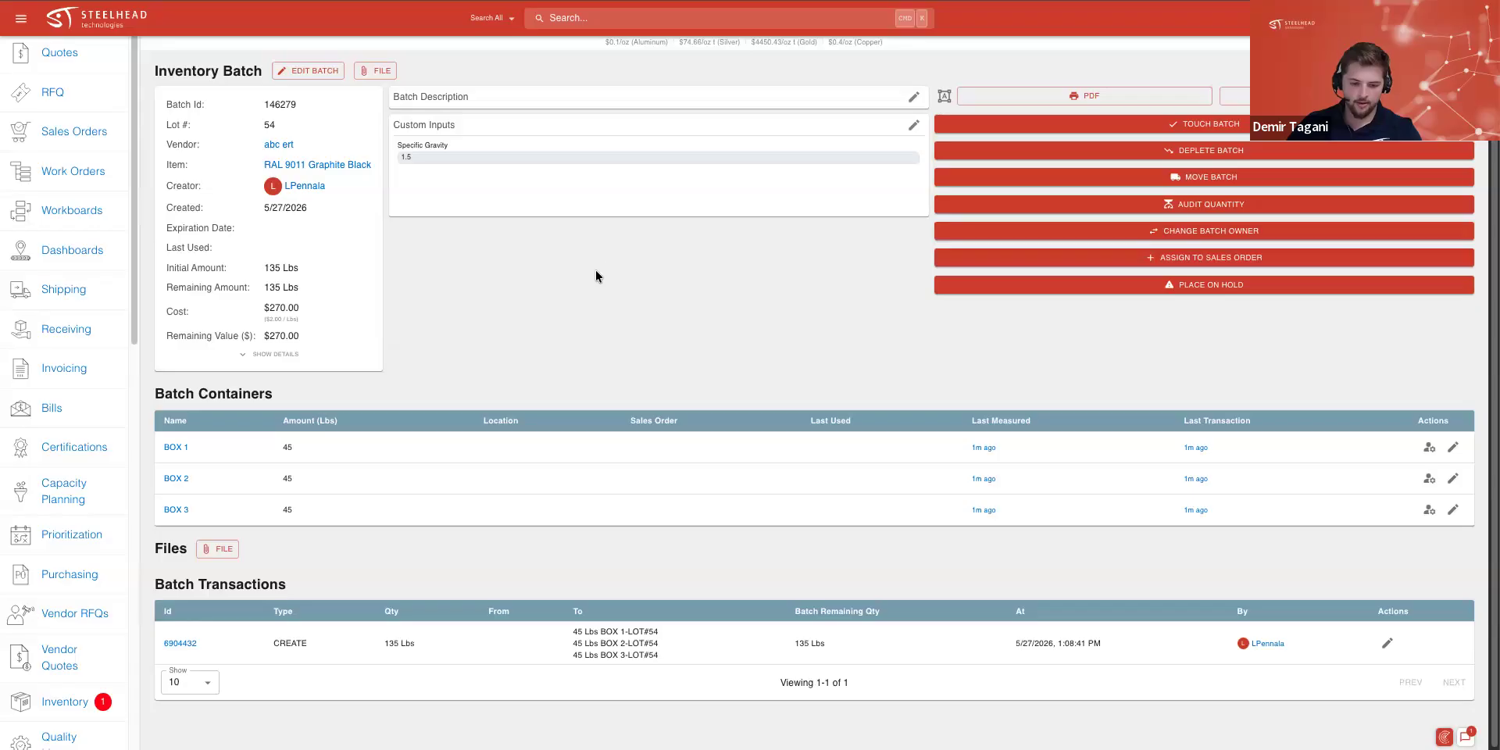
pyautogui.scroll(1, 310, 110)
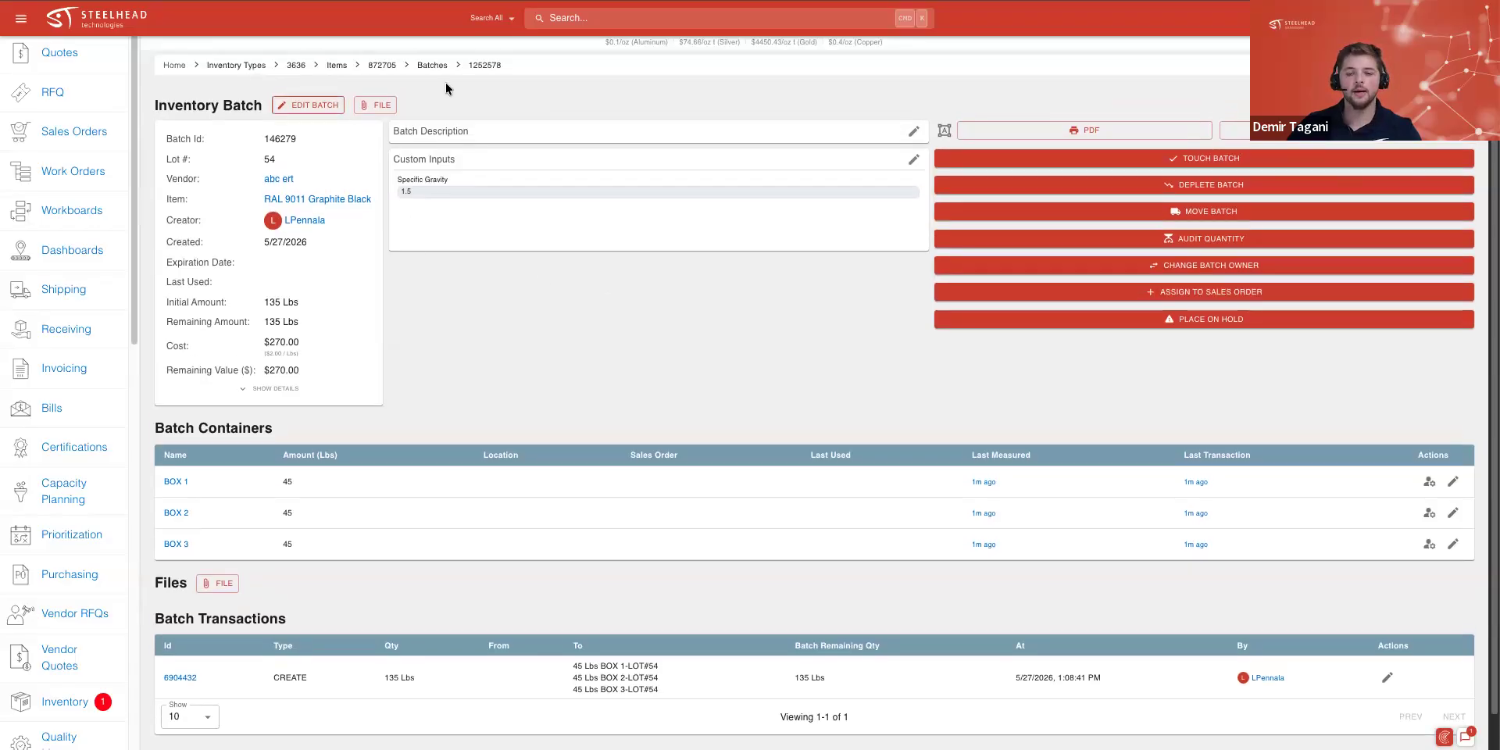
# Return to the RAL 9011 Graphite Black item and view its batch depletion options without saving
pyautogui.click(337, 66)
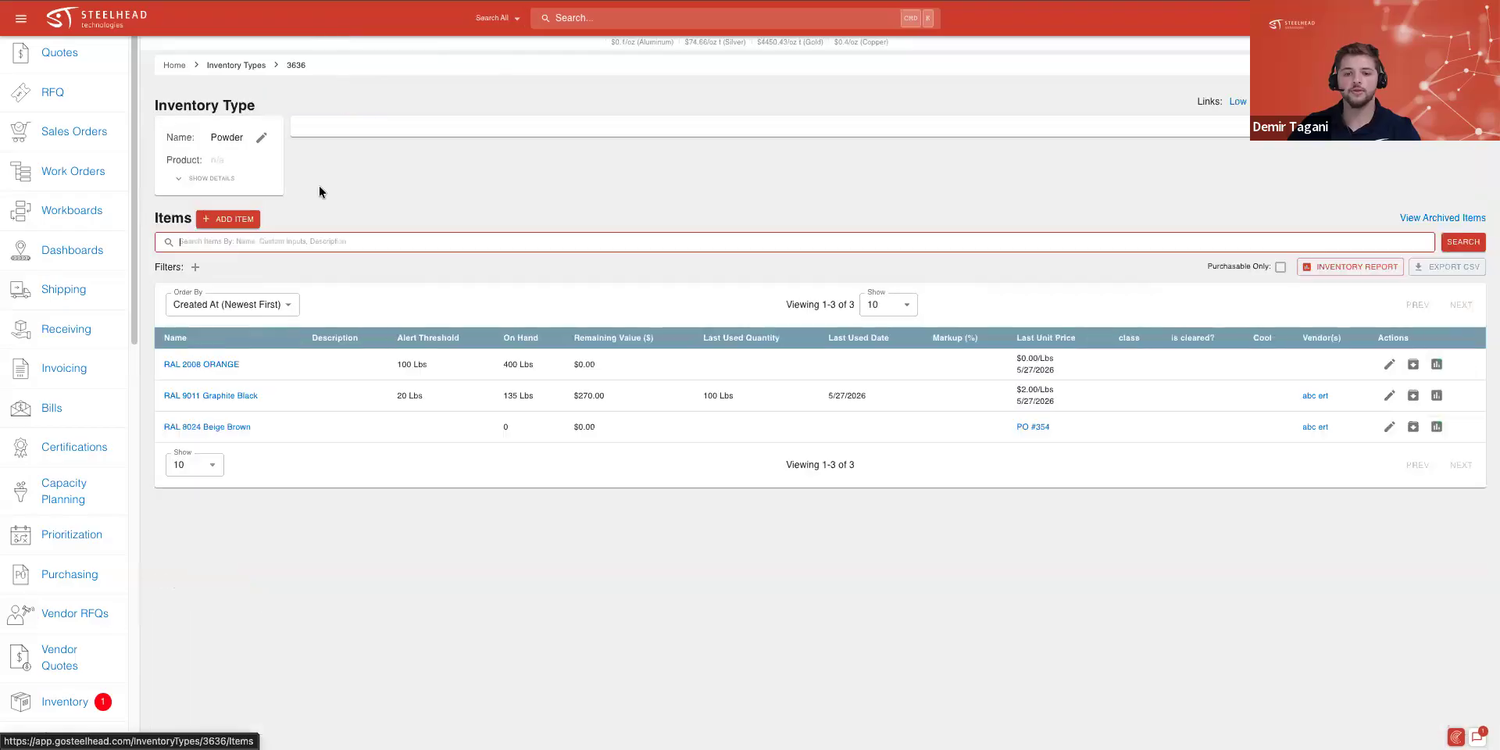
pyautogui.click(232, 397)
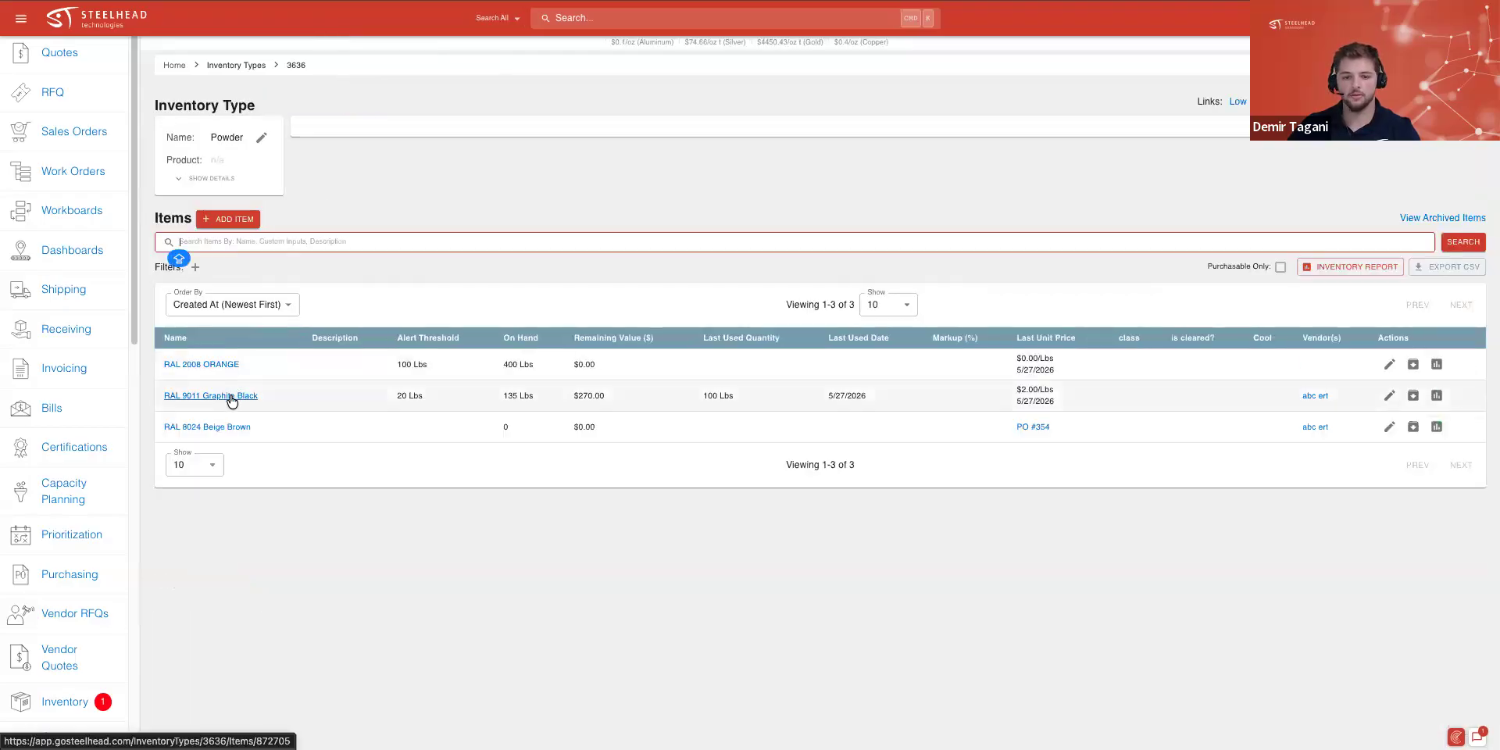
pyautogui.scroll(-6, 500, 384)
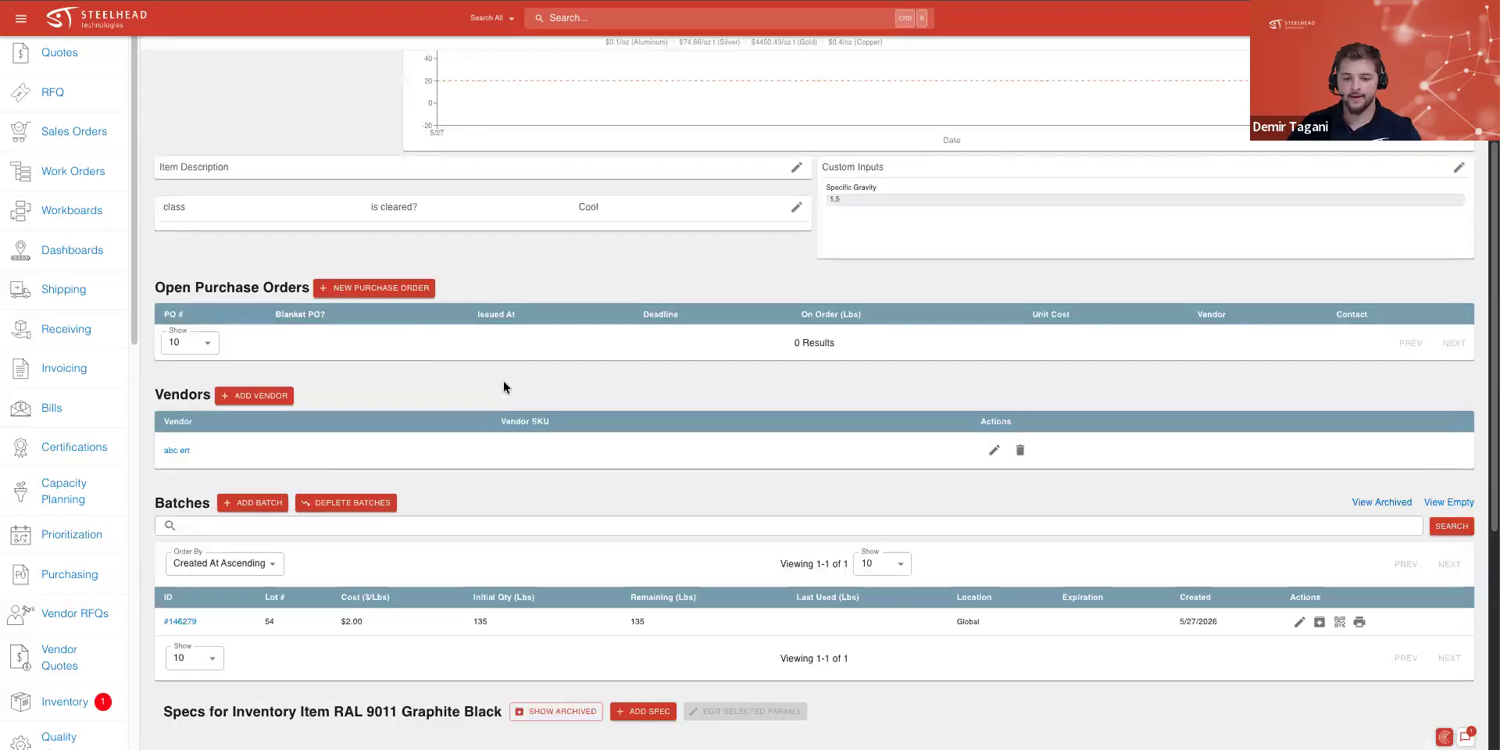
pyautogui.scroll(-1, 503, 386)
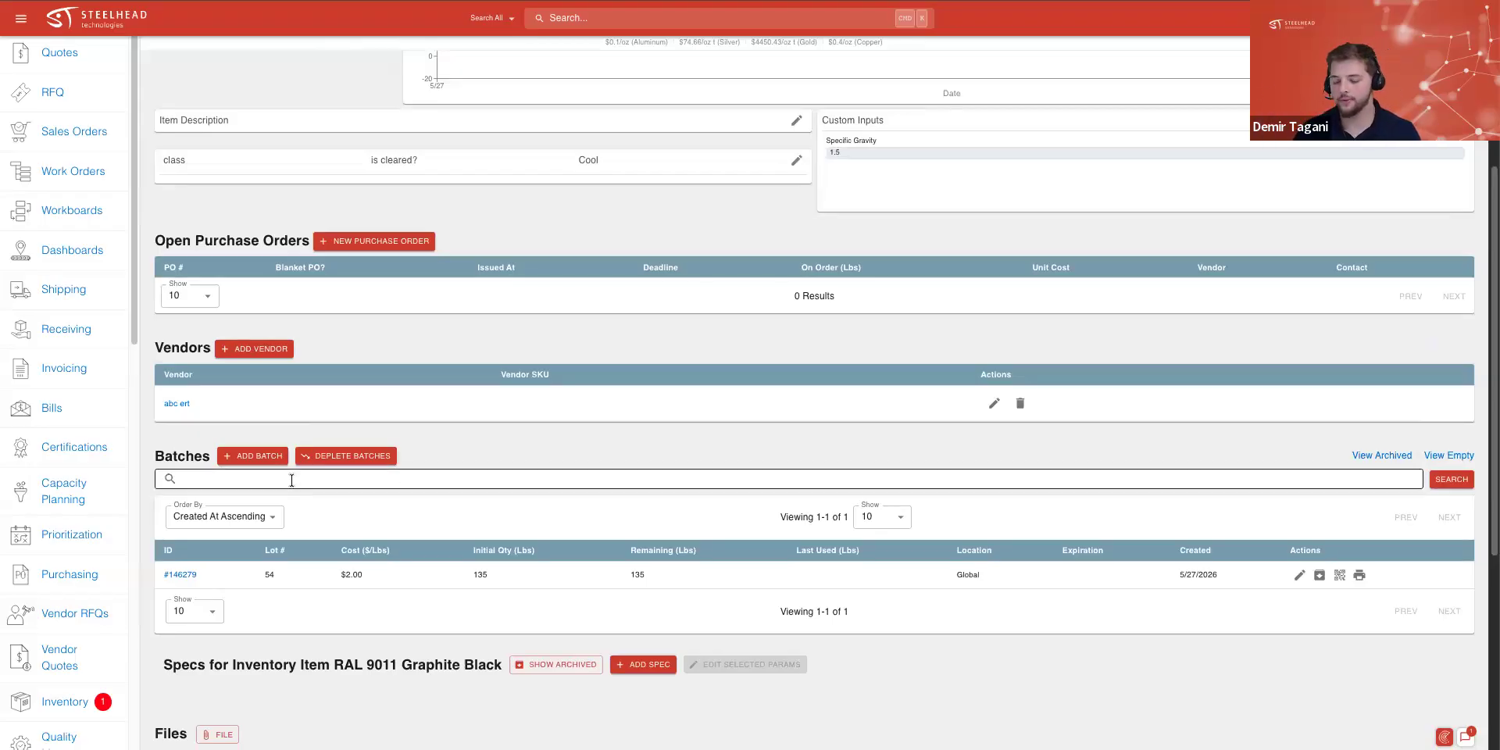
pyautogui.click(387, 461)
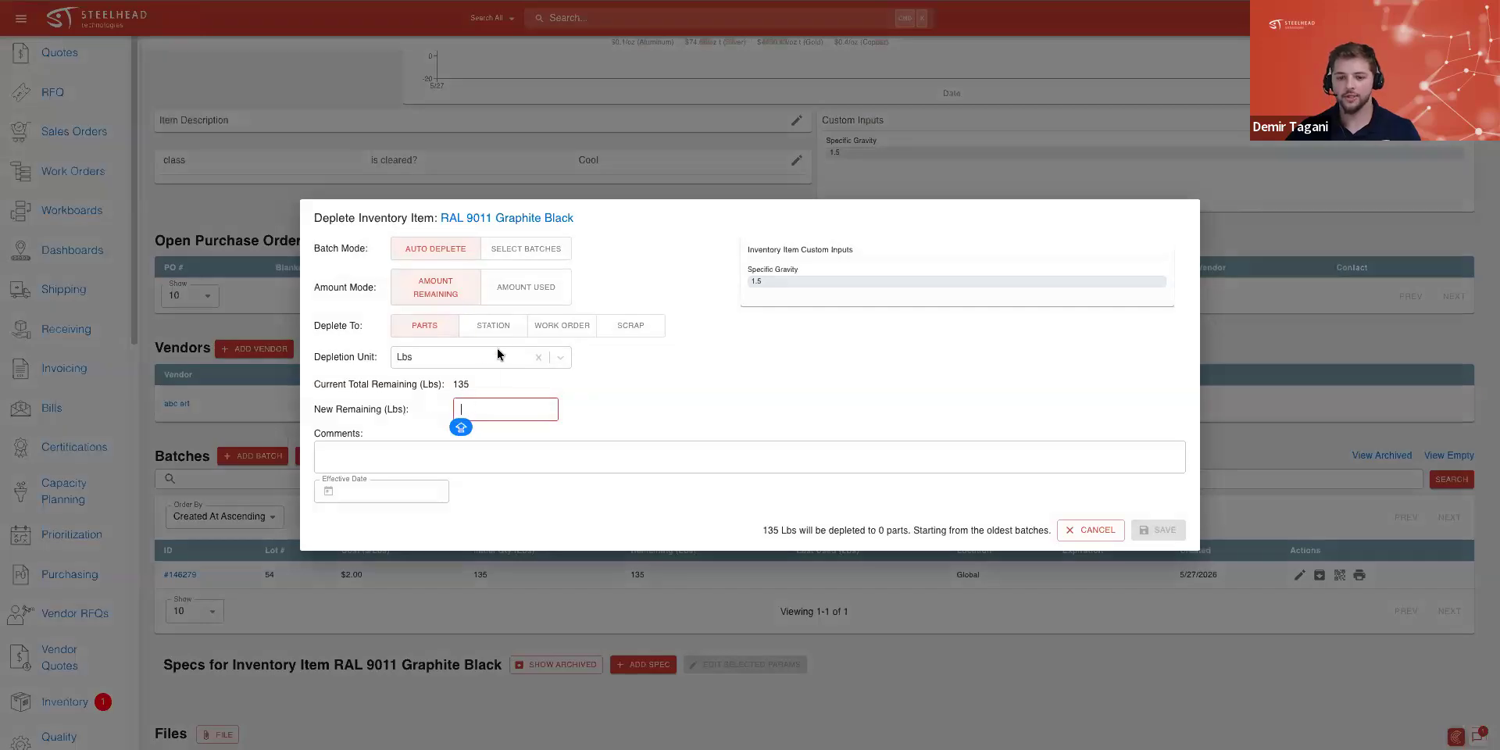
pyautogui.click(1103, 530)
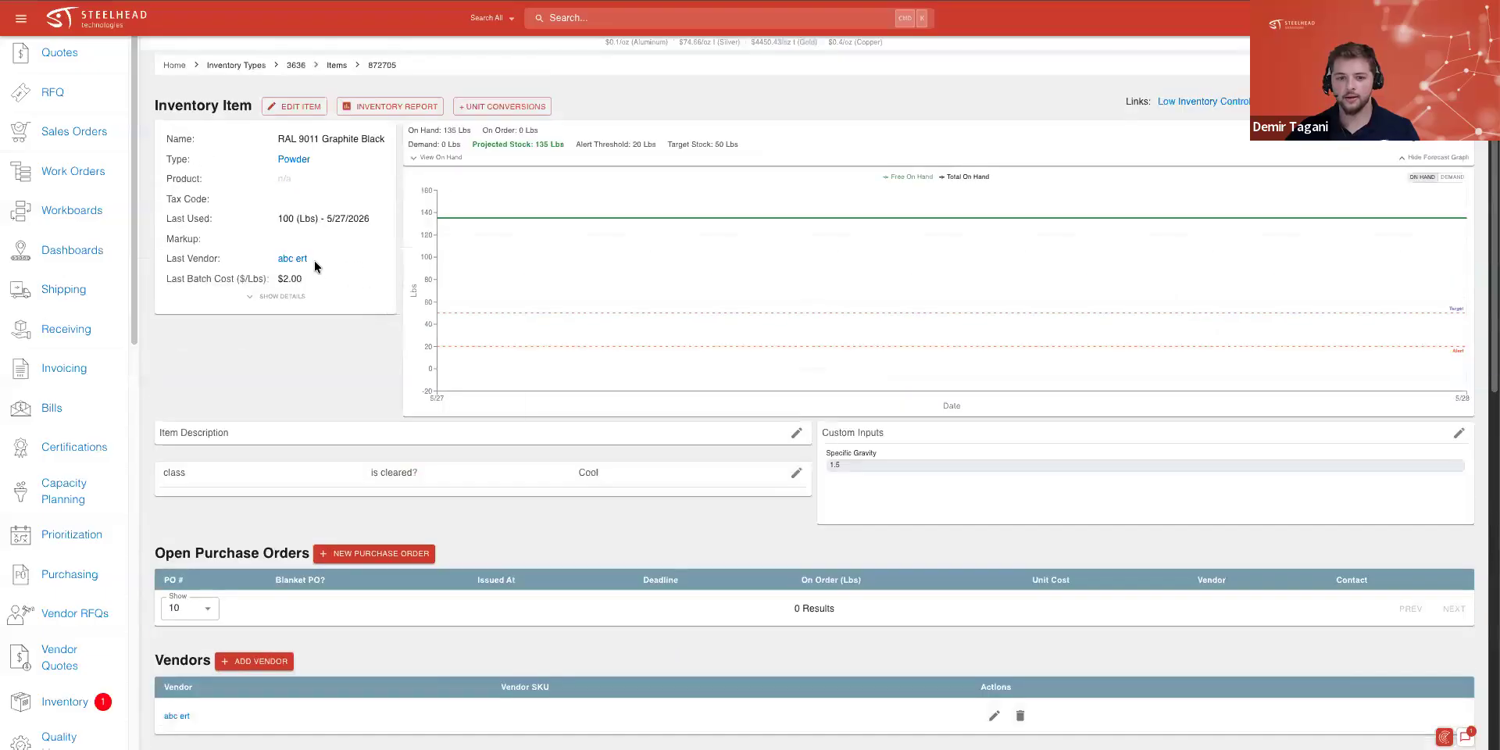
# Edit the RAL 9011 Graphite Black item to a target stock level of 500 Lbs and save
pyautogui.click(304, 108)
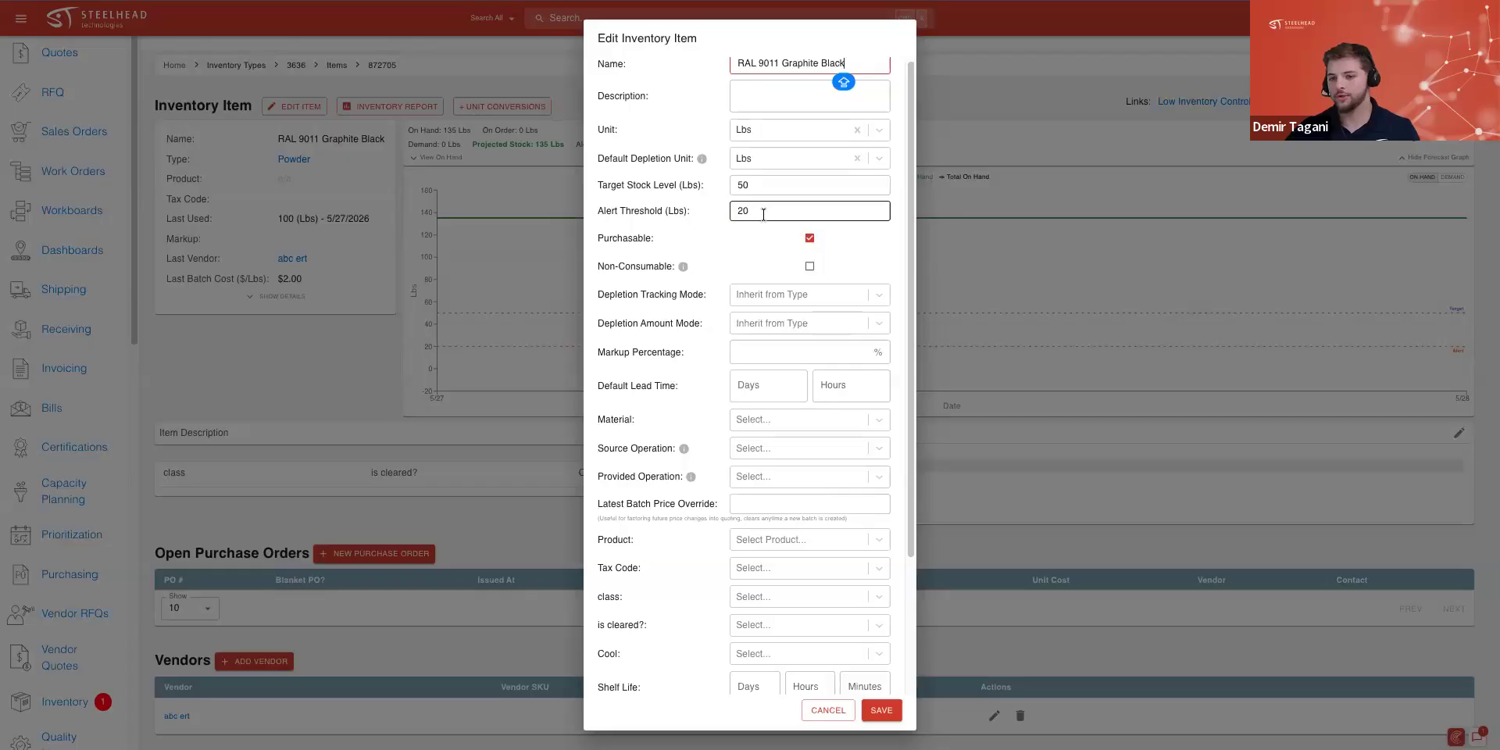
pyautogui.click(758, 188)
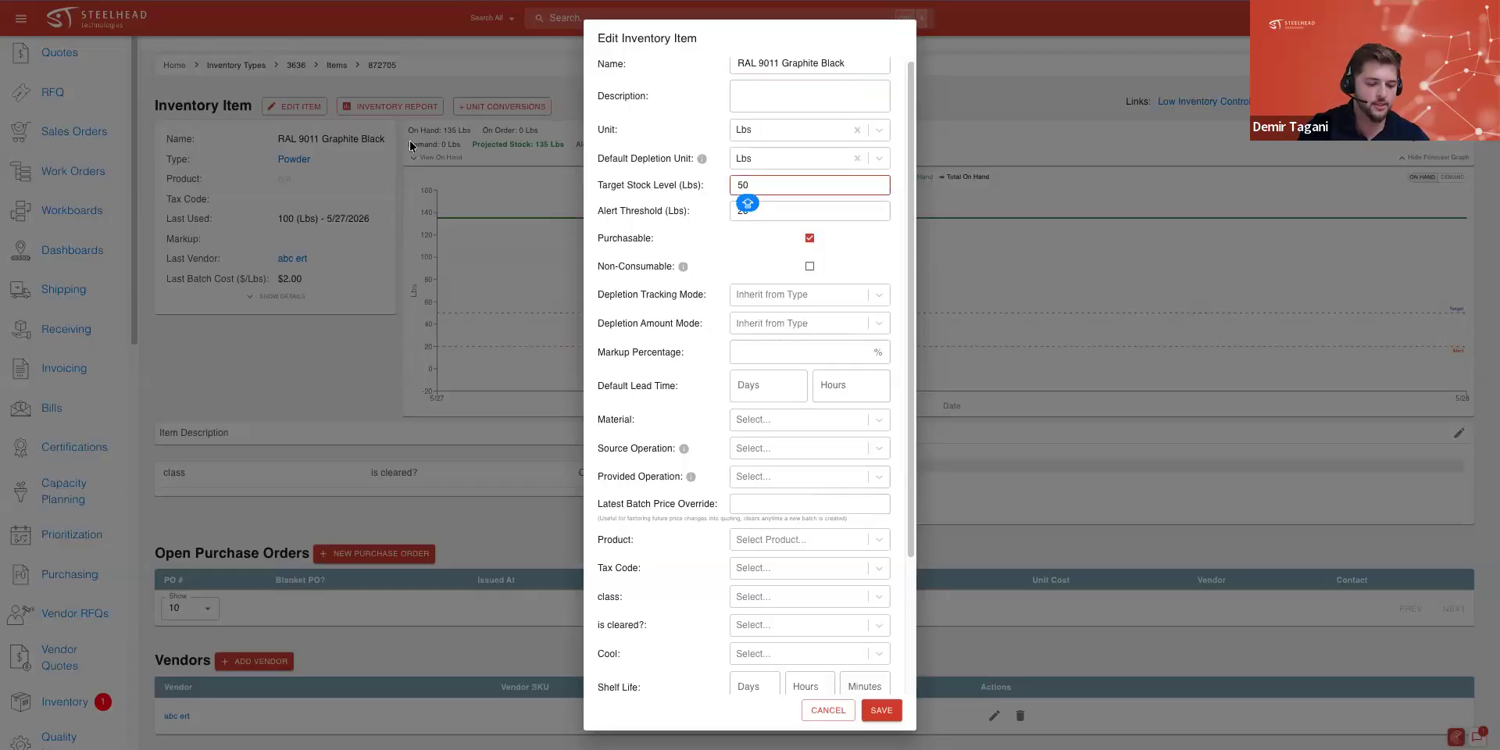
pyautogui.write('0')
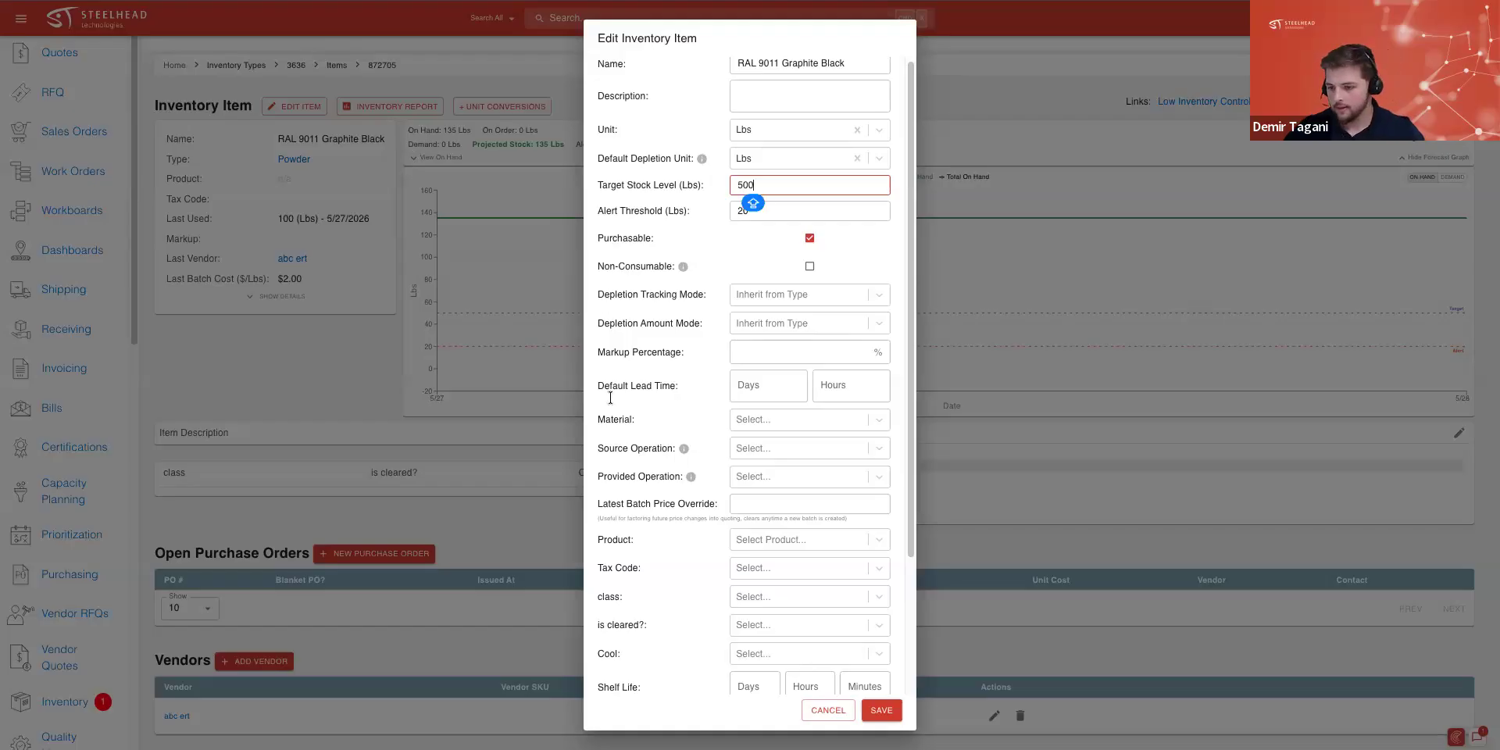
pyautogui.click(881, 708)
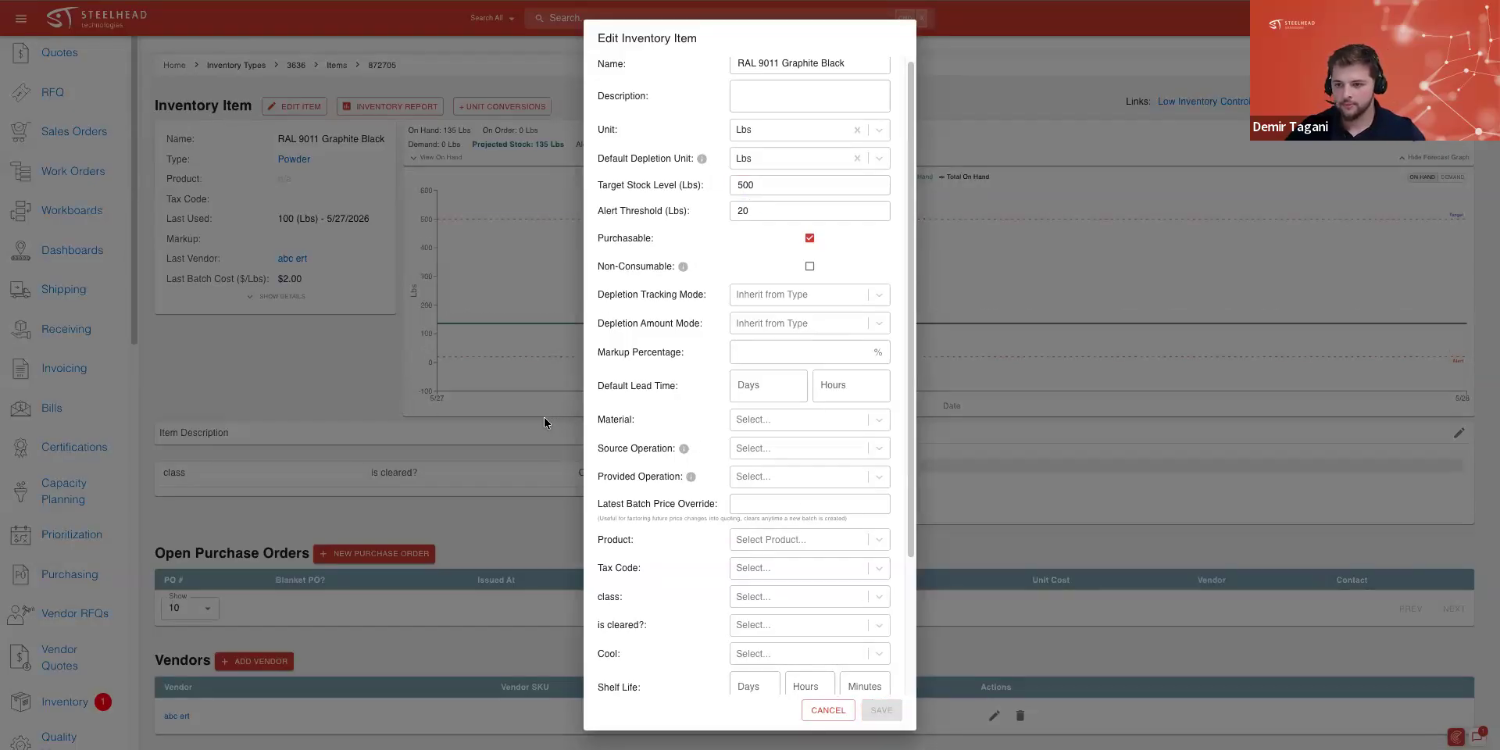
# Deplete the item's batches to 5 Lbs remaining, assigning the usage to the station Active treatment in Station, and save
pyautogui.scroll(-5, 455, 374)
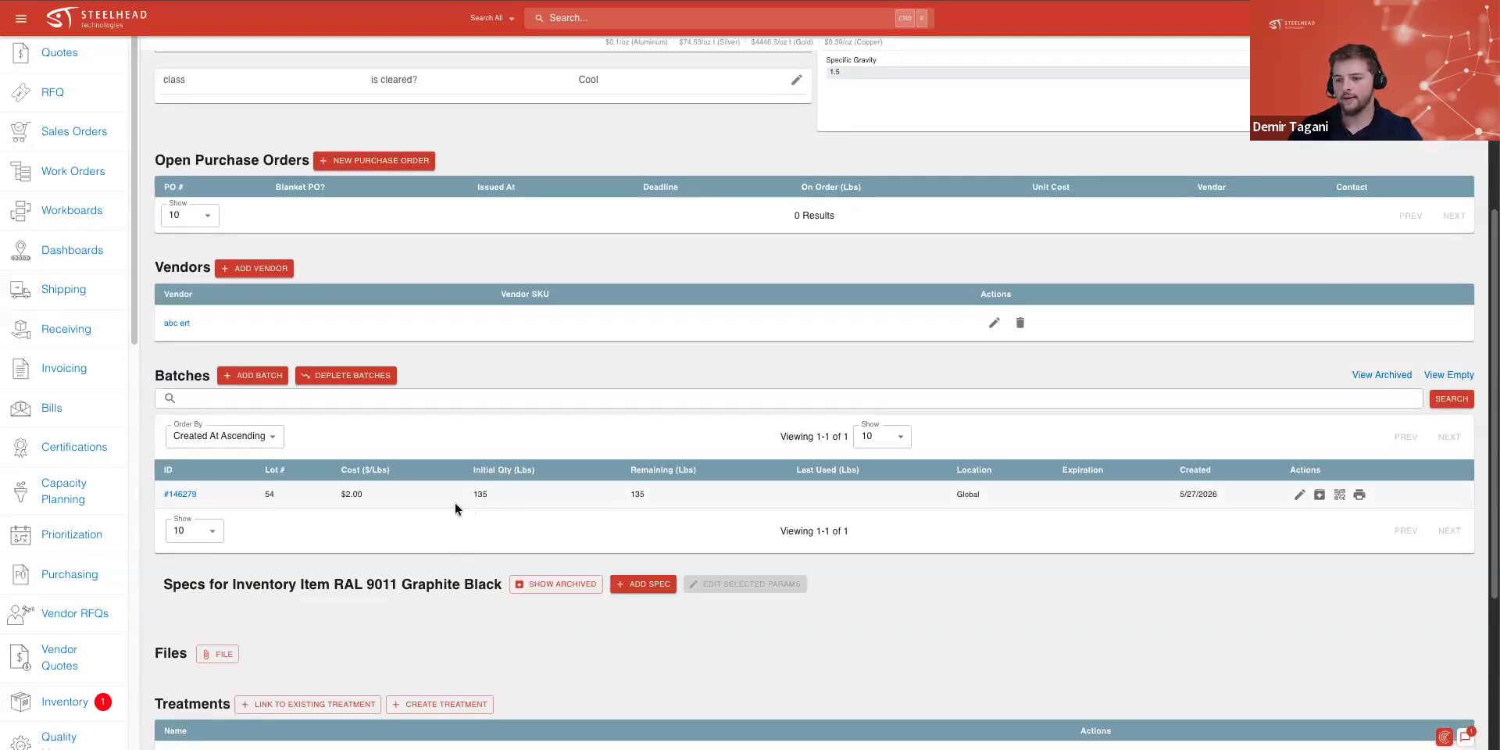
pyautogui.click(350, 377)
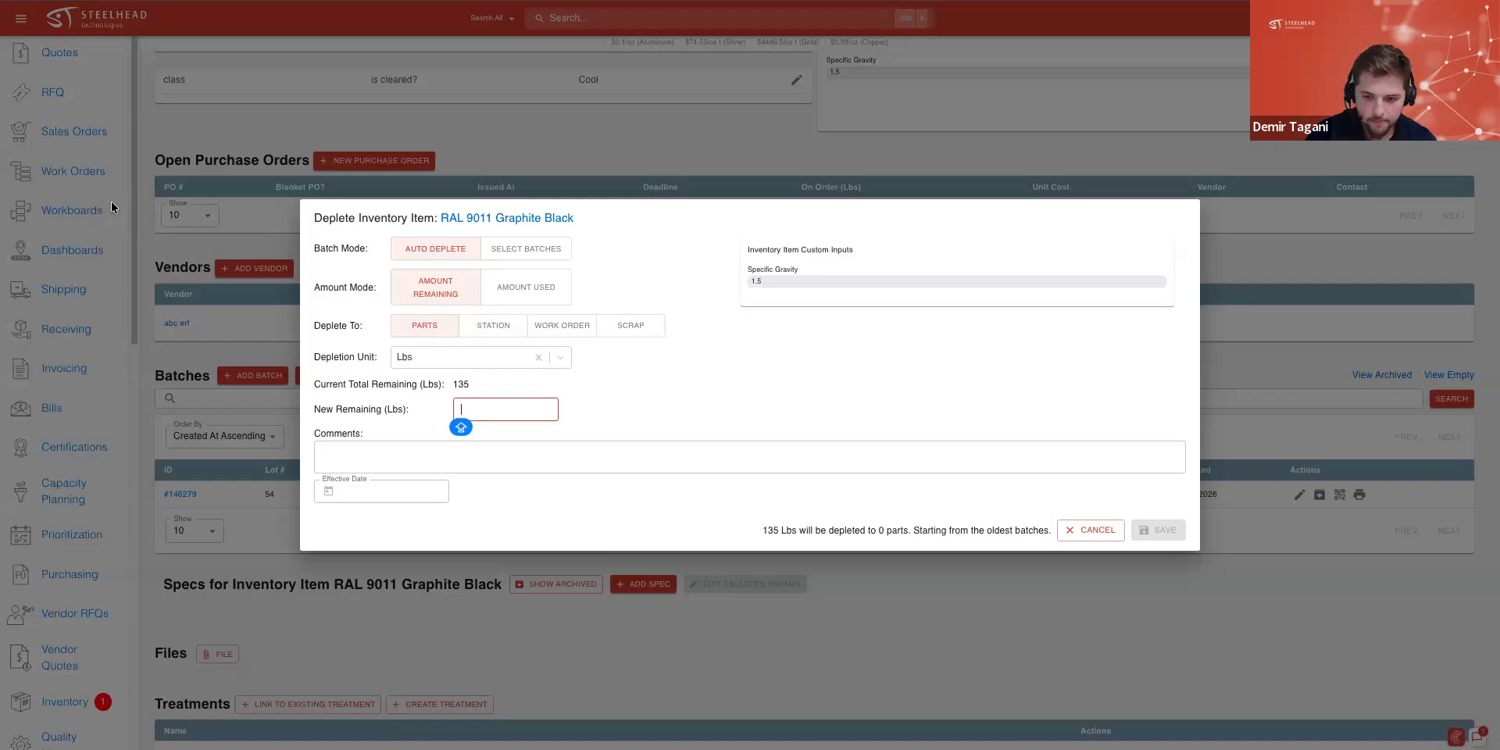
pyautogui.write('5')
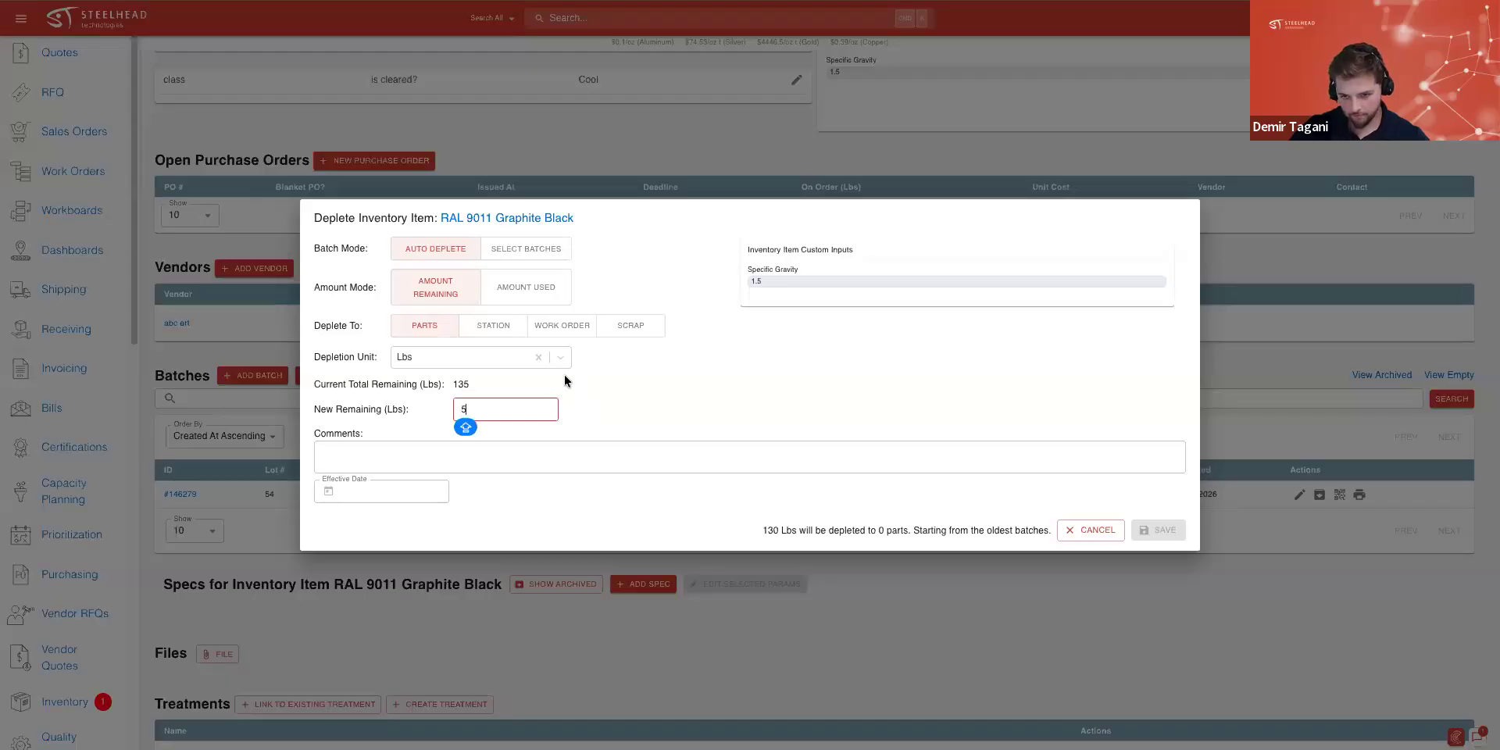
pyautogui.click(493, 325)
pyautogui.click(437, 429)
pyautogui.click(412, 451)
pyautogui.click(1156, 549)
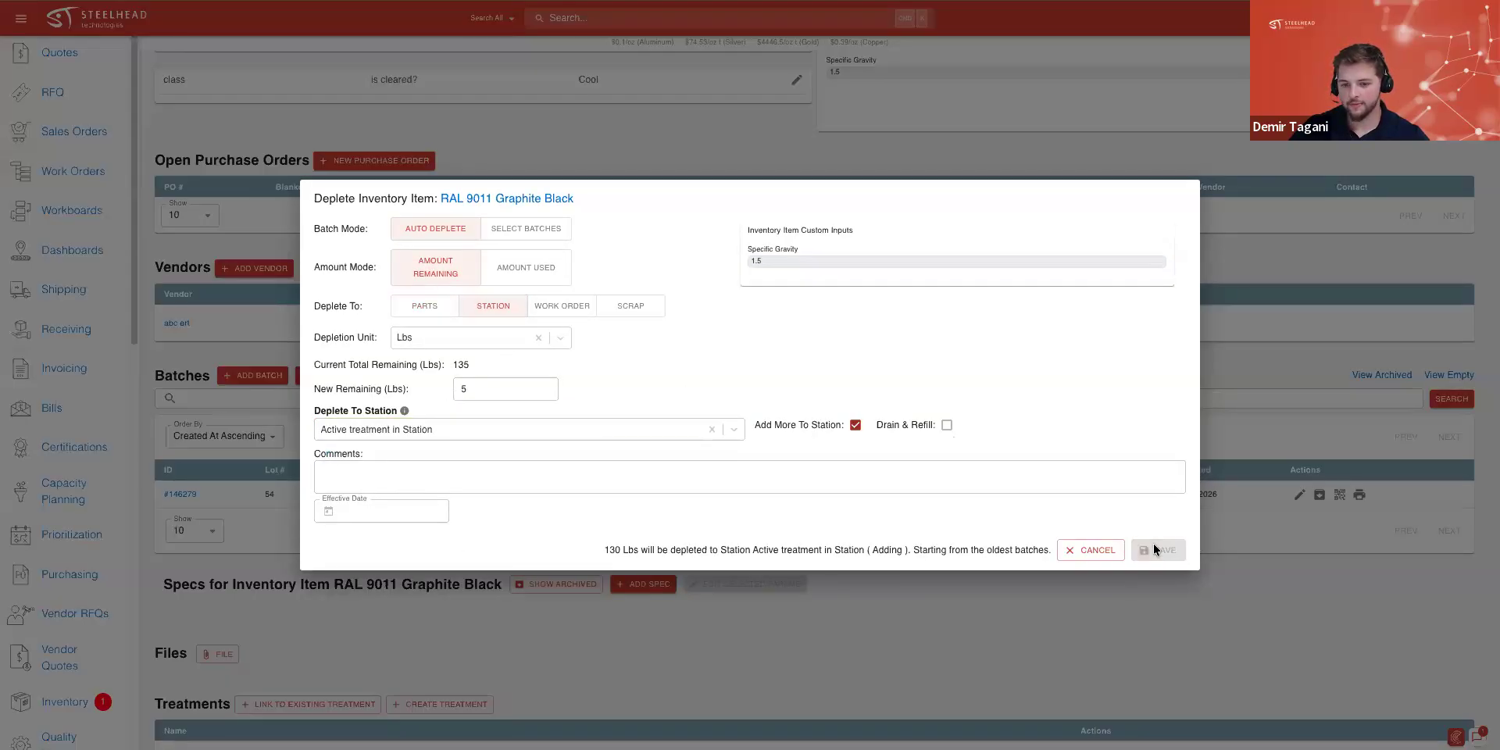
# Check the batch's remaining quantity and the item's projected stock against its alert threshold
pyautogui.scroll(-6, 931, 471)
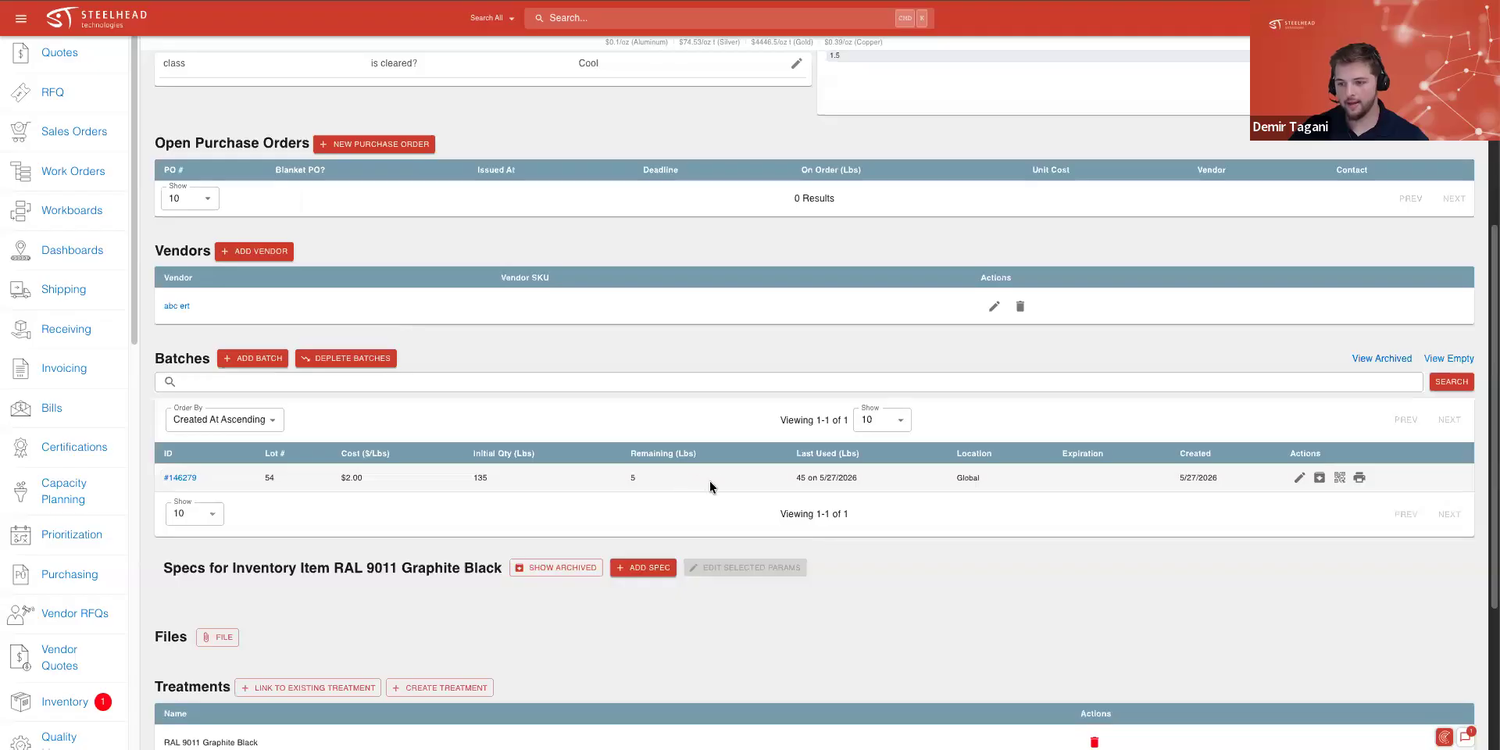
pyautogui.scroll(5, 697, 405)
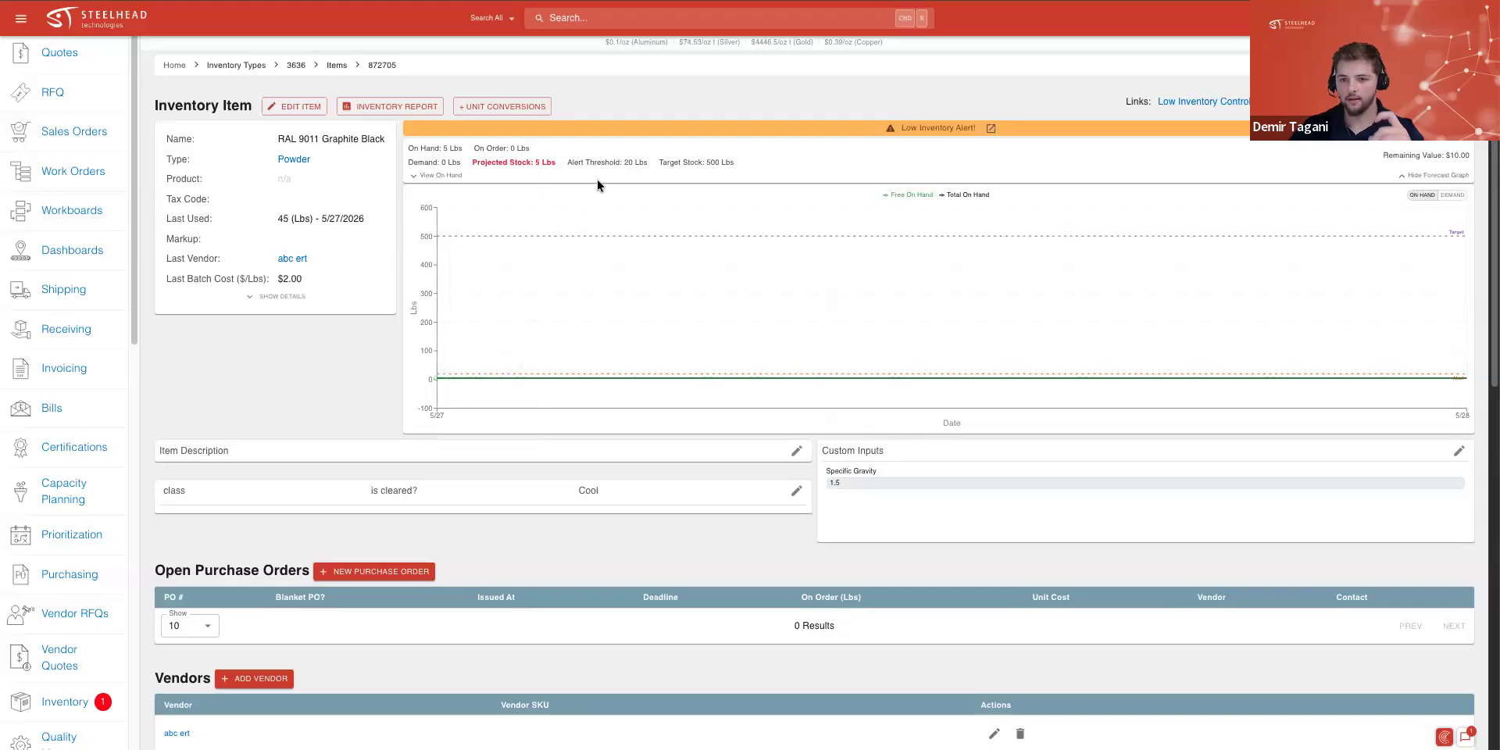
pyautogui.moveTo(584, 166); pyautogui.dragTo(579, 175)
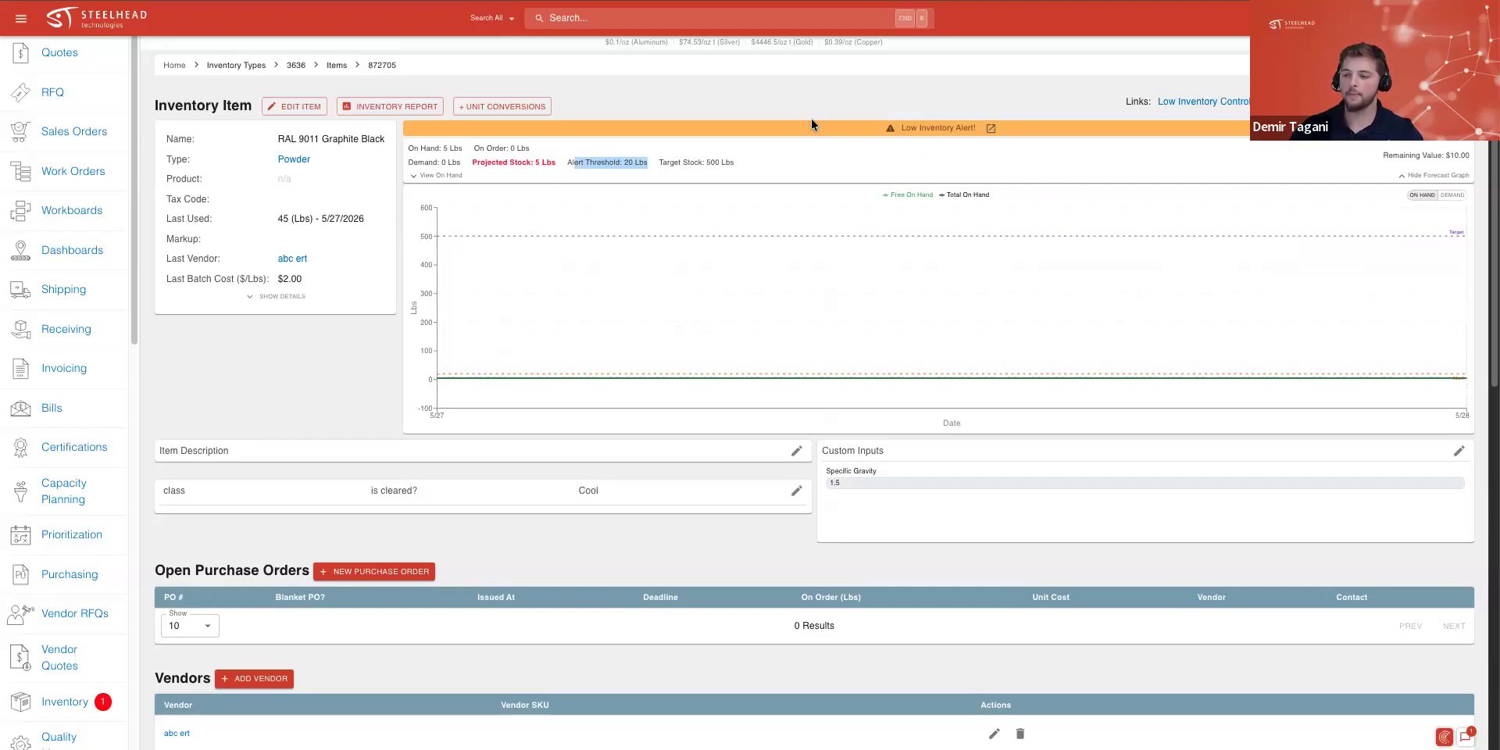
# View the item in the low inventory ordering list through its alert, and return to the home page
pyautogui.click(991, 127)
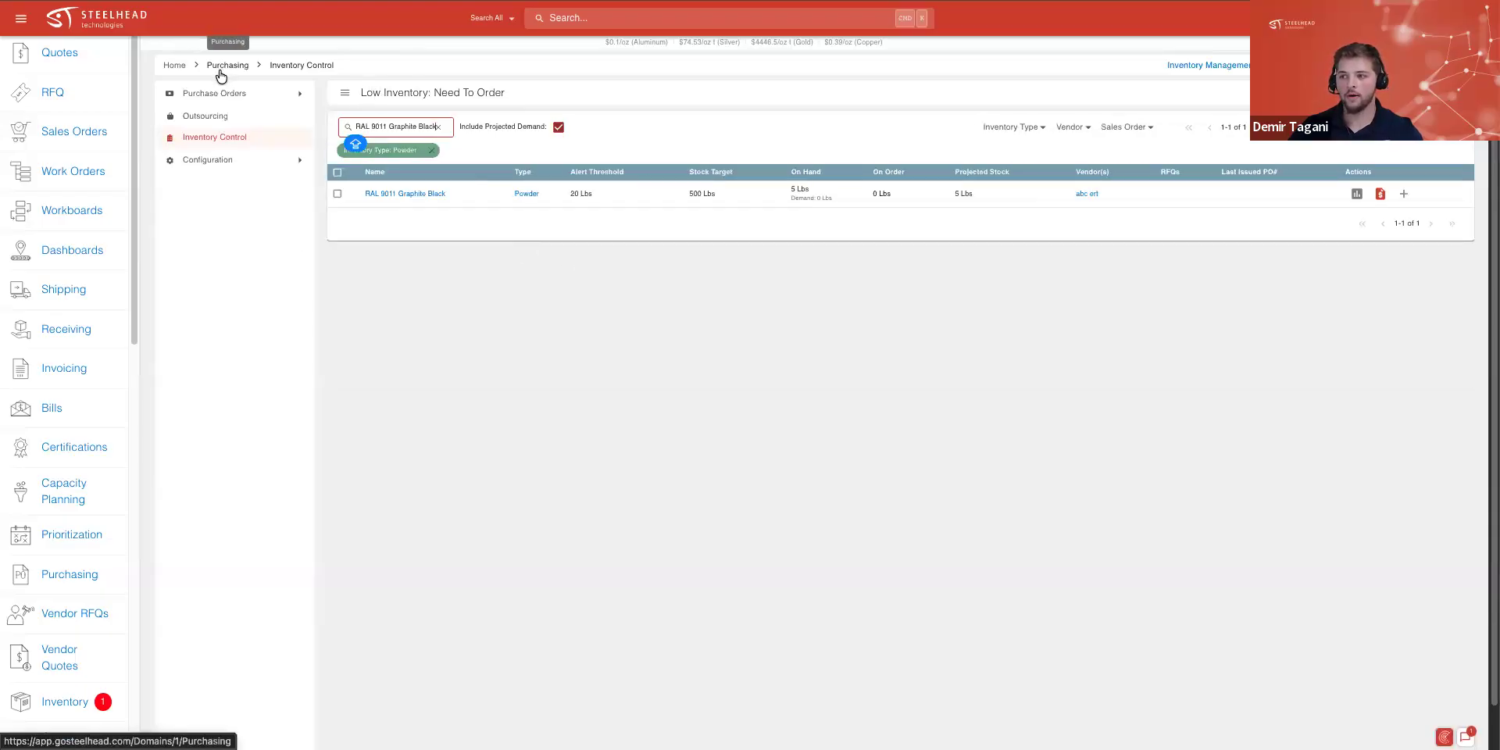
pyautogui.click(177, 67)
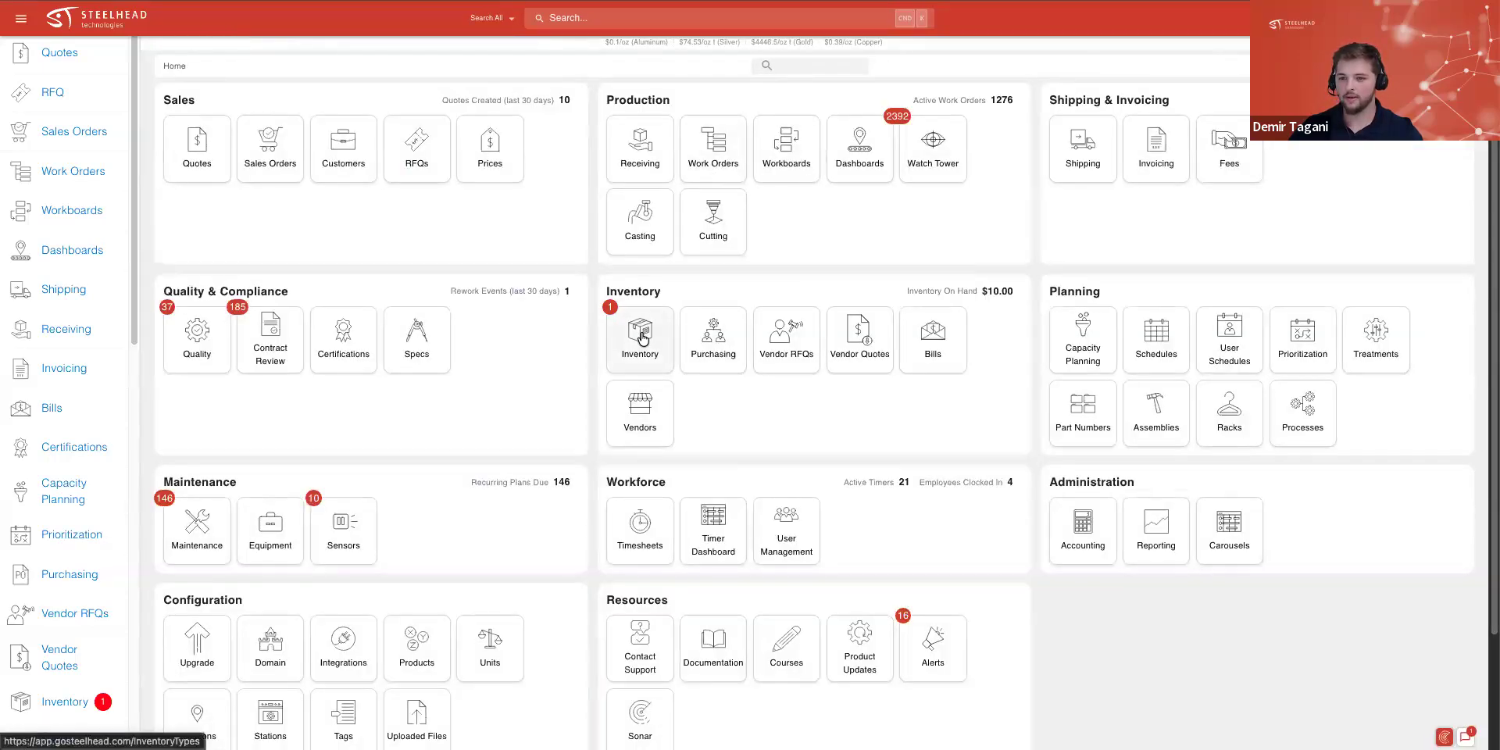
# View the Powder inventory type's items, including their stock targets and projected stock in the inventory management list
pyautogui.click(615, 314)
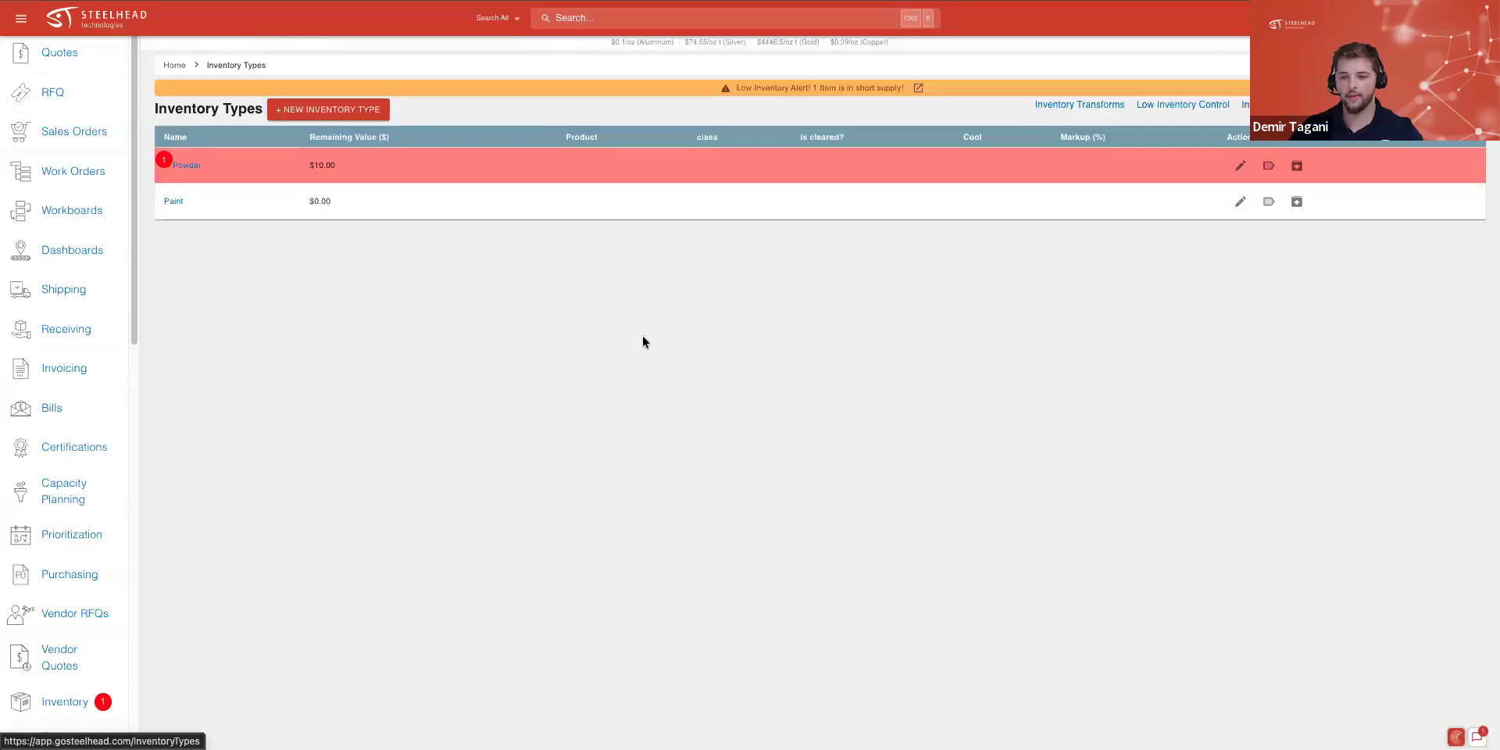
pyautogui.click(192, 166)
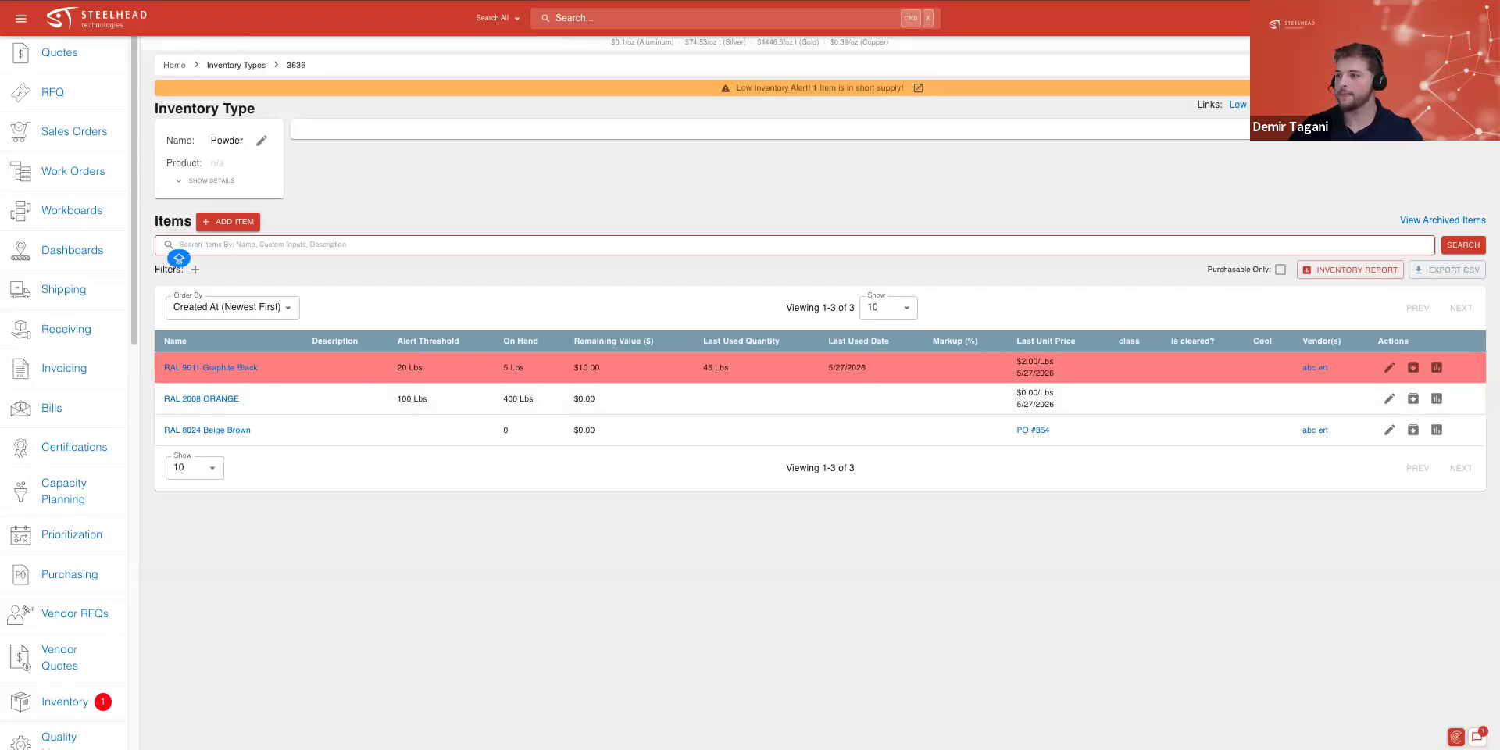
pyautogui.click(1360, 104)
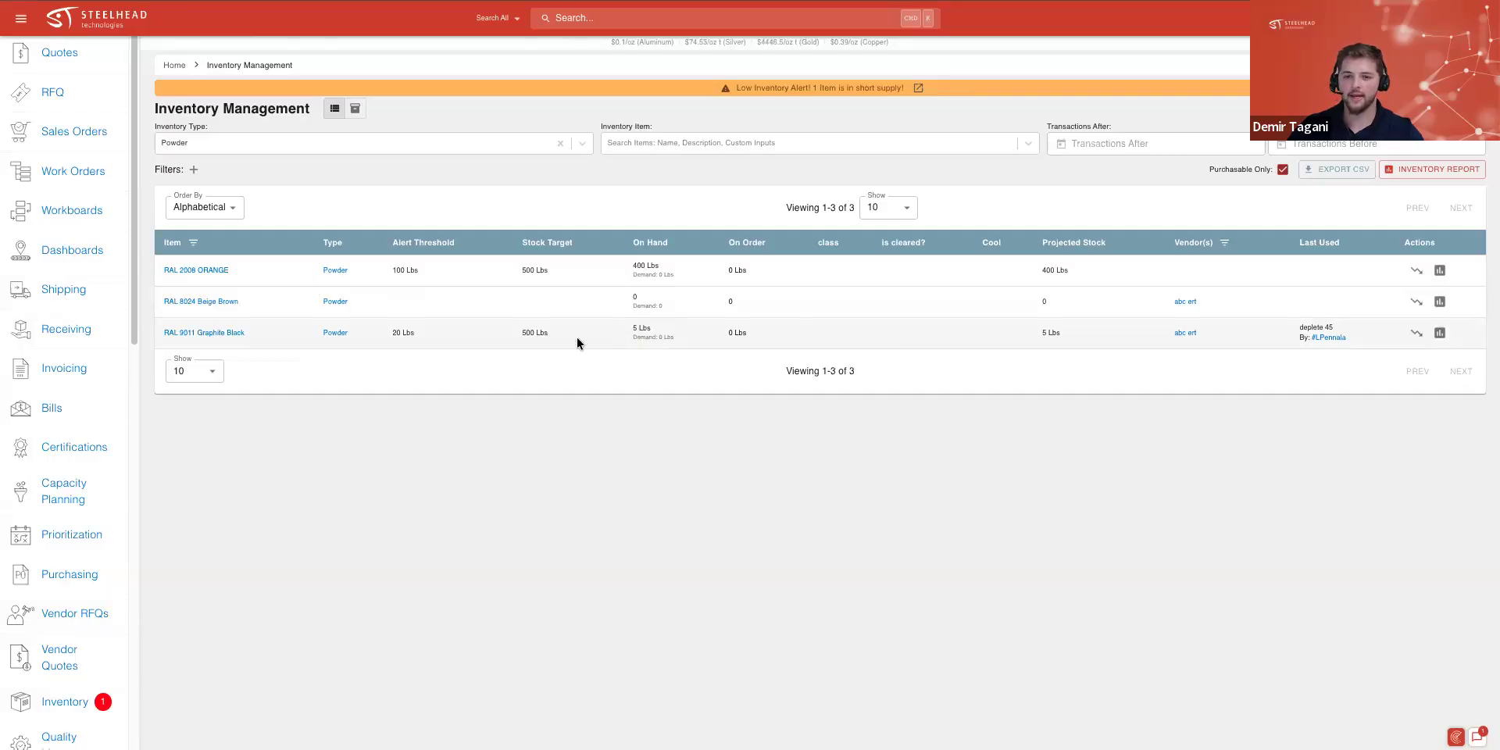
# Examine which powder needs ordering in the low inventory list linked from the alert, and return to the home page
pyautogui.click(918, 88)
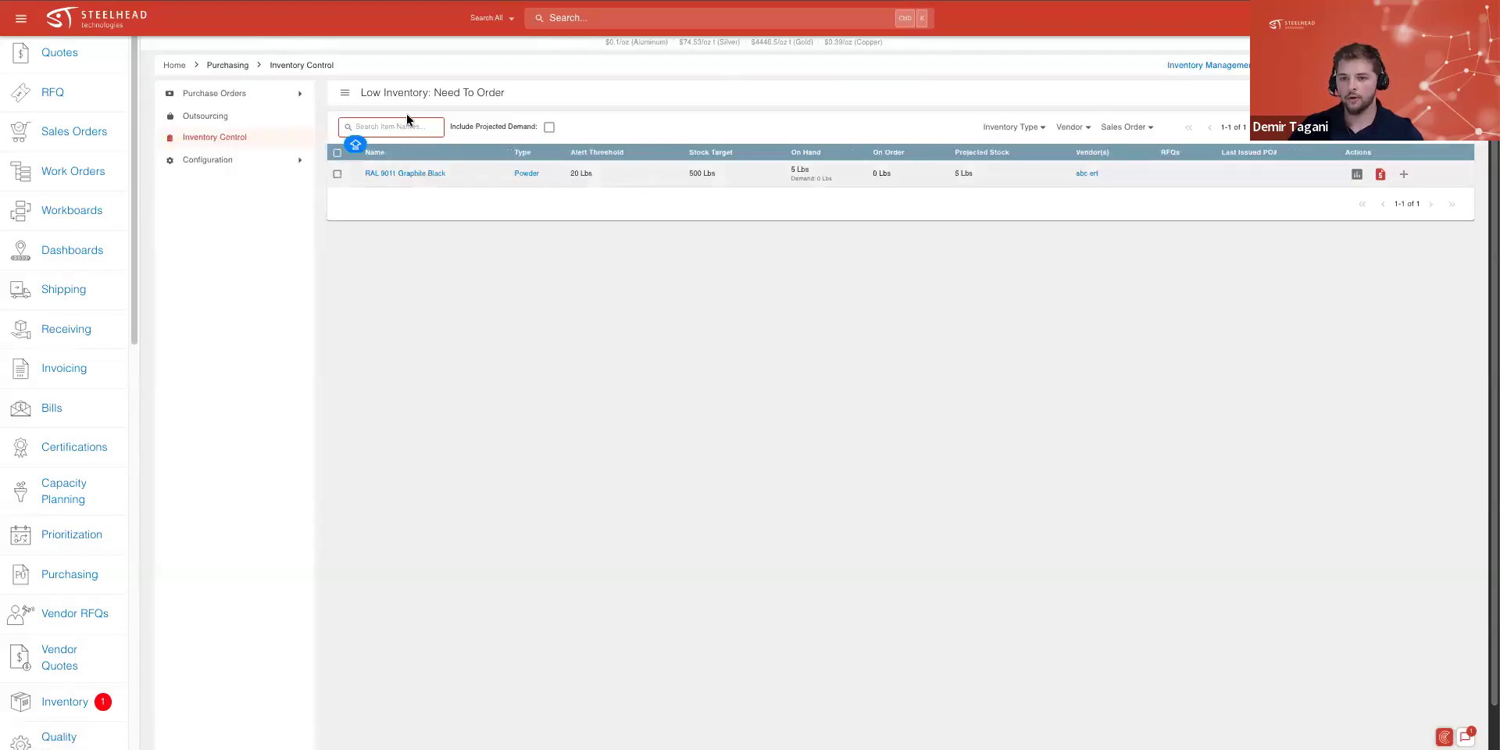
pyautogui.click(359, 94)
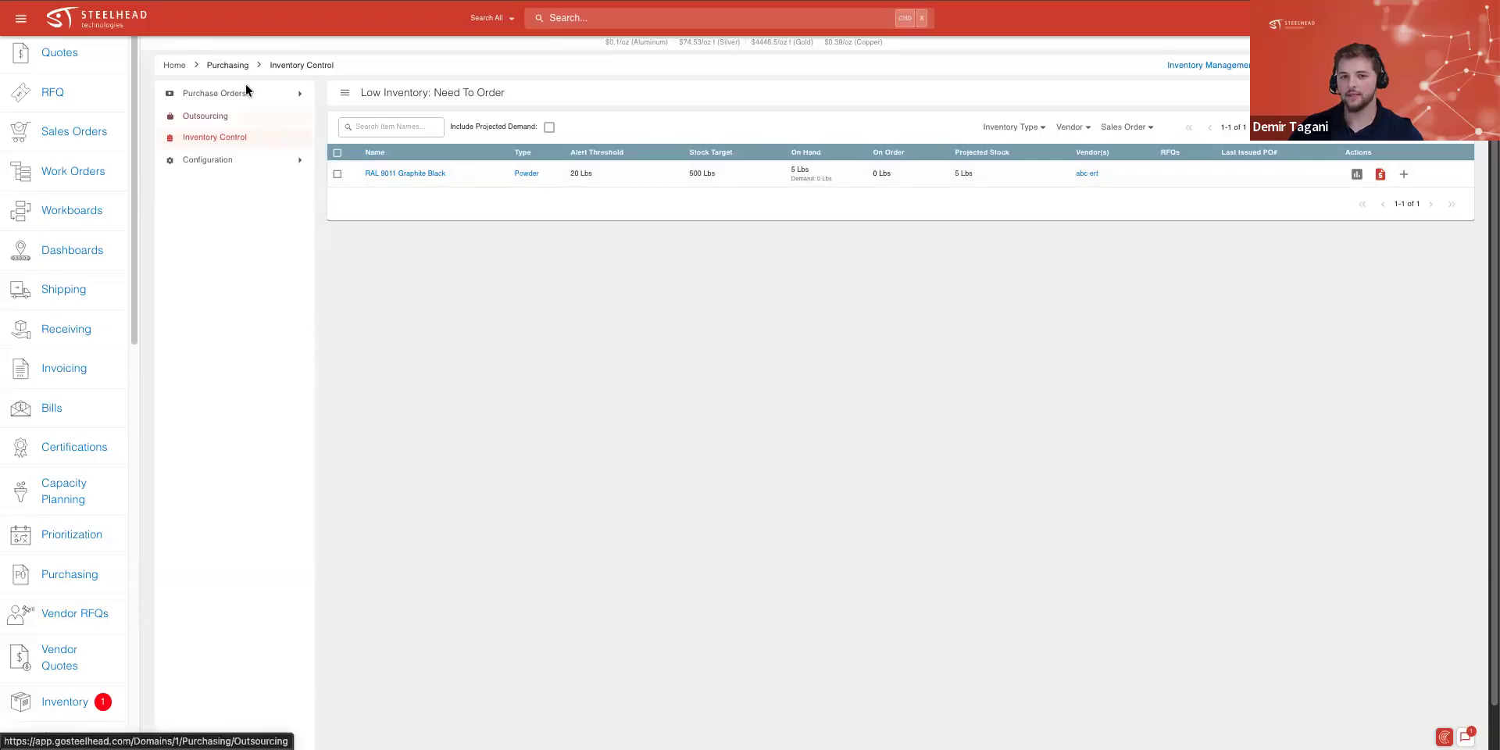
pyautogui.moveTo(359, 94); pyautogui.dragTo(519, 100)
pyautogui.click(528, 127)
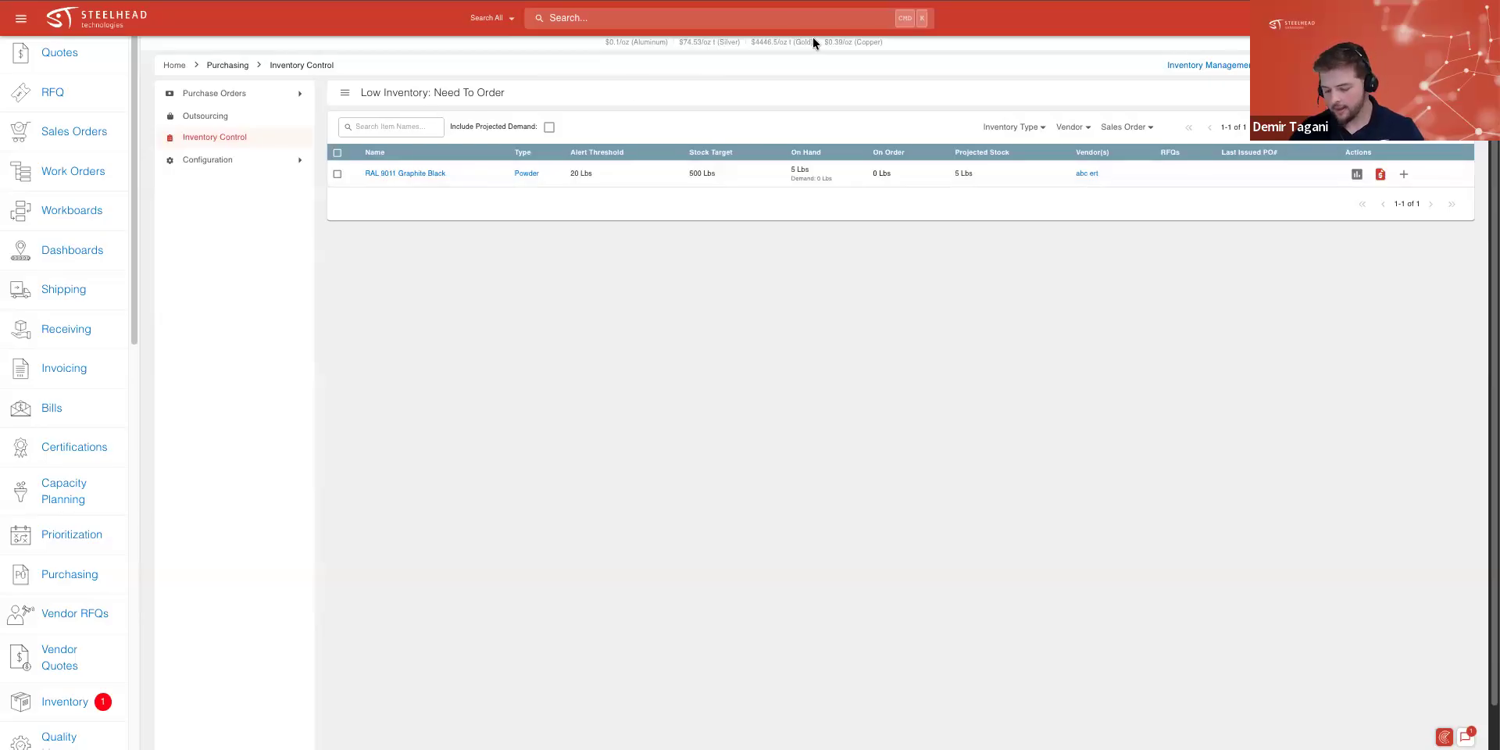
pyautogui.click(181, 66)
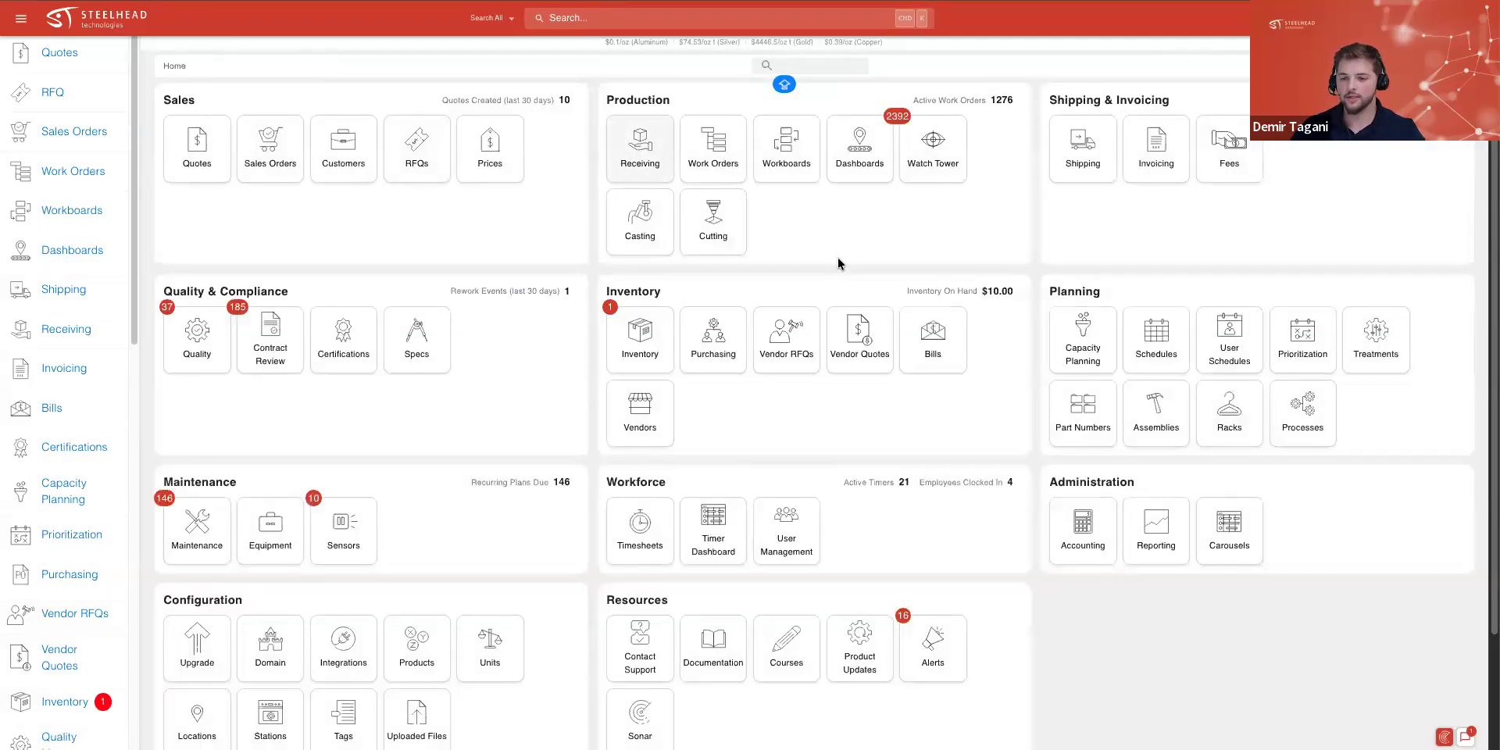
# Edit the RAL 8024 Beige Brown powder item to an alert threshold of 10 and save
pyautogui.click(638, 335)
pyautogui.click(167, 158)
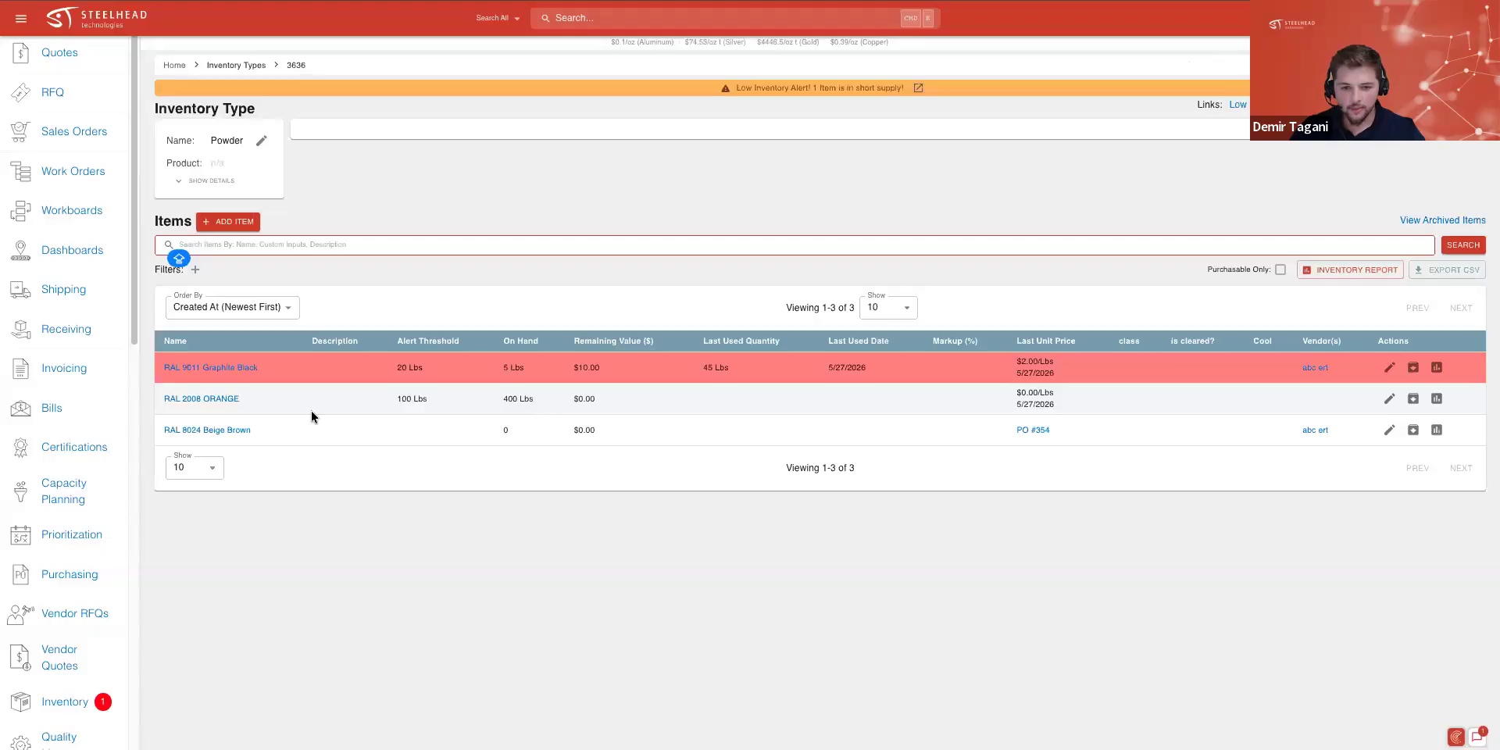
pyautogui.click(231, 432)
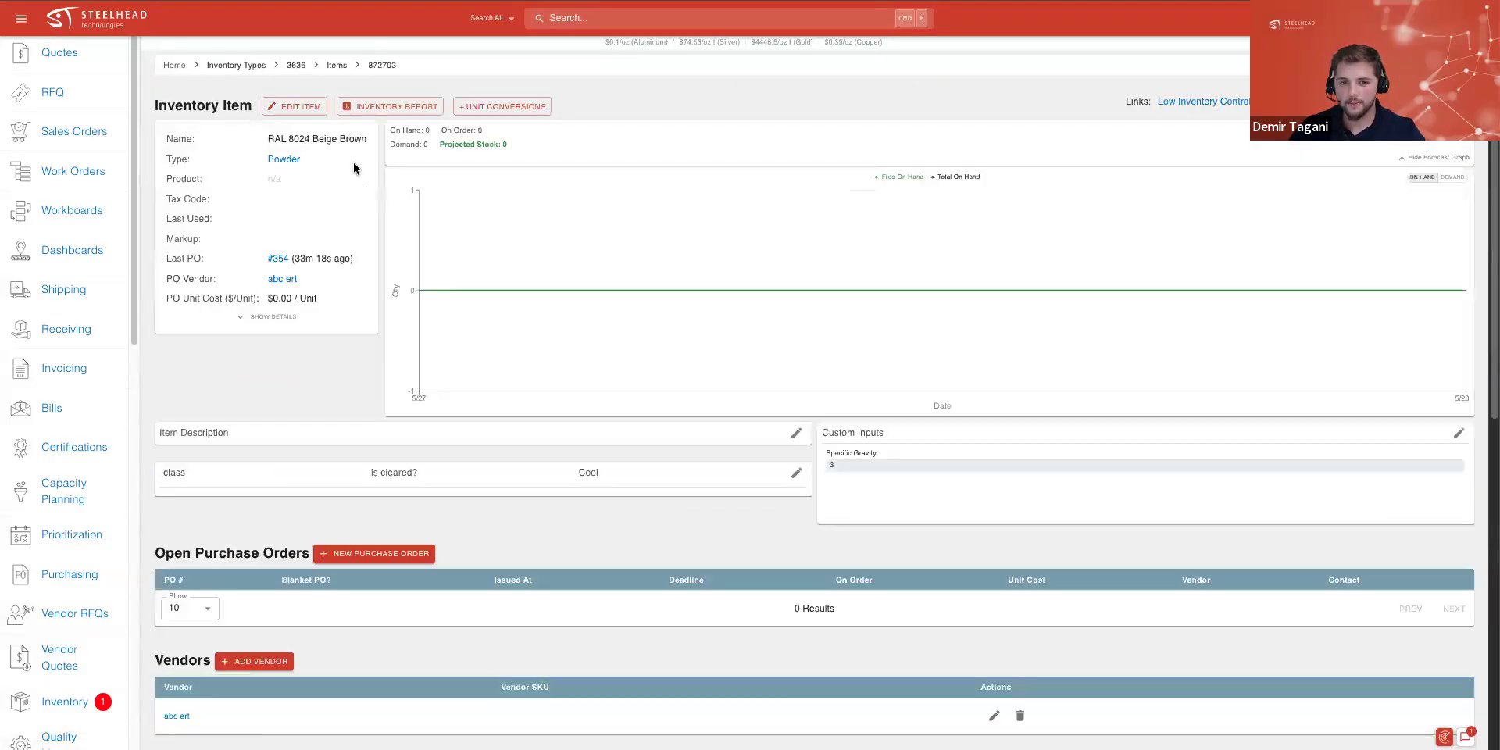
pyautogui.click(304, 107)
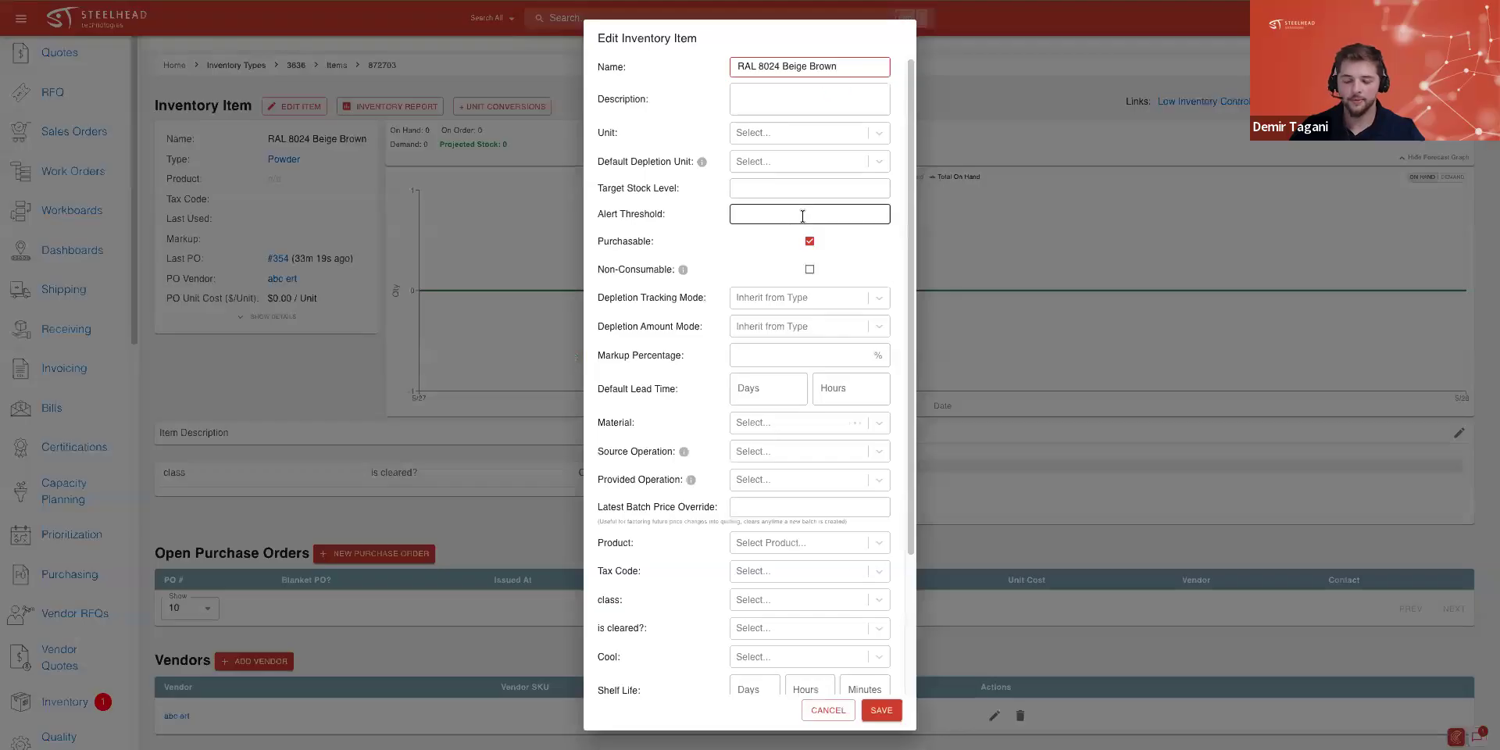
pyautogui.press('capslock')
pyautogui.write('1')
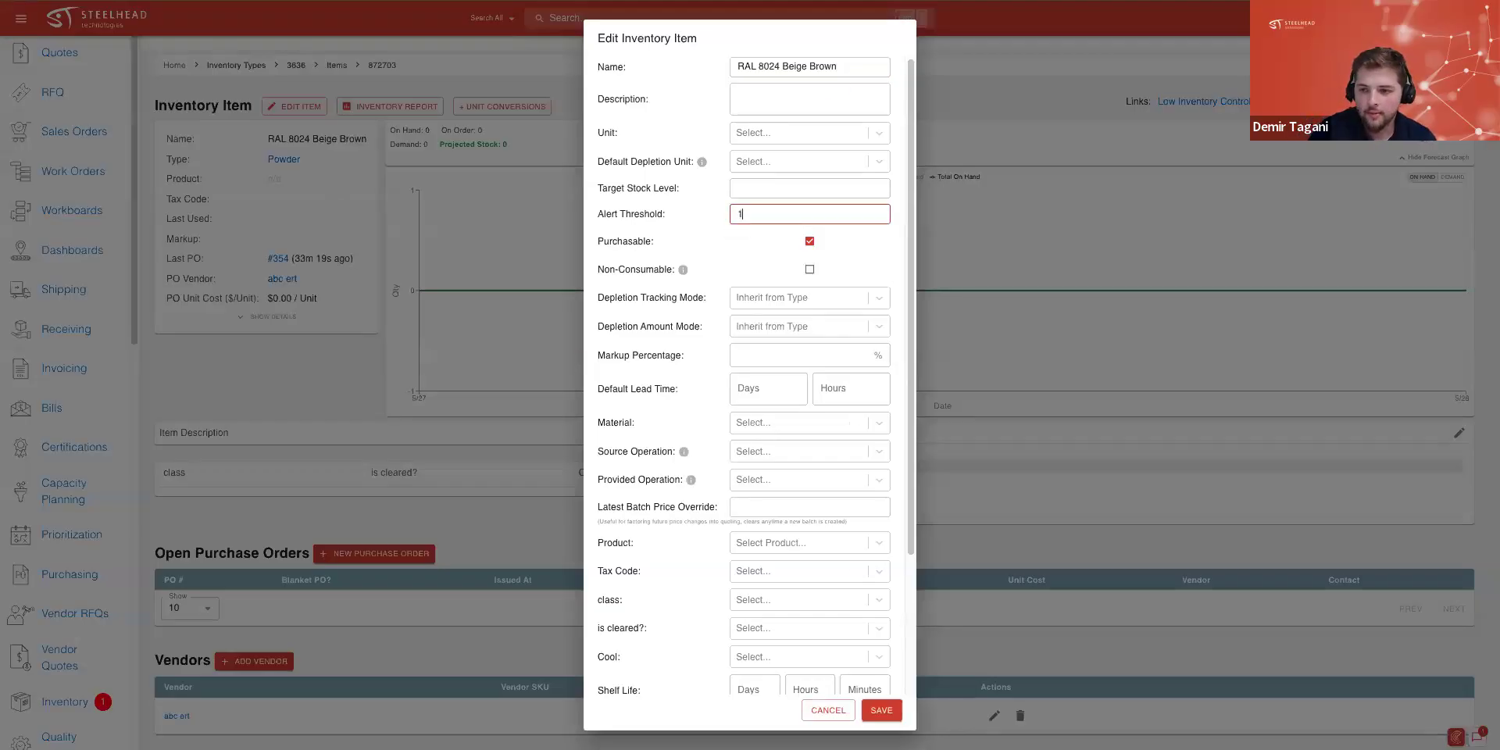
pyautogui.write('0')
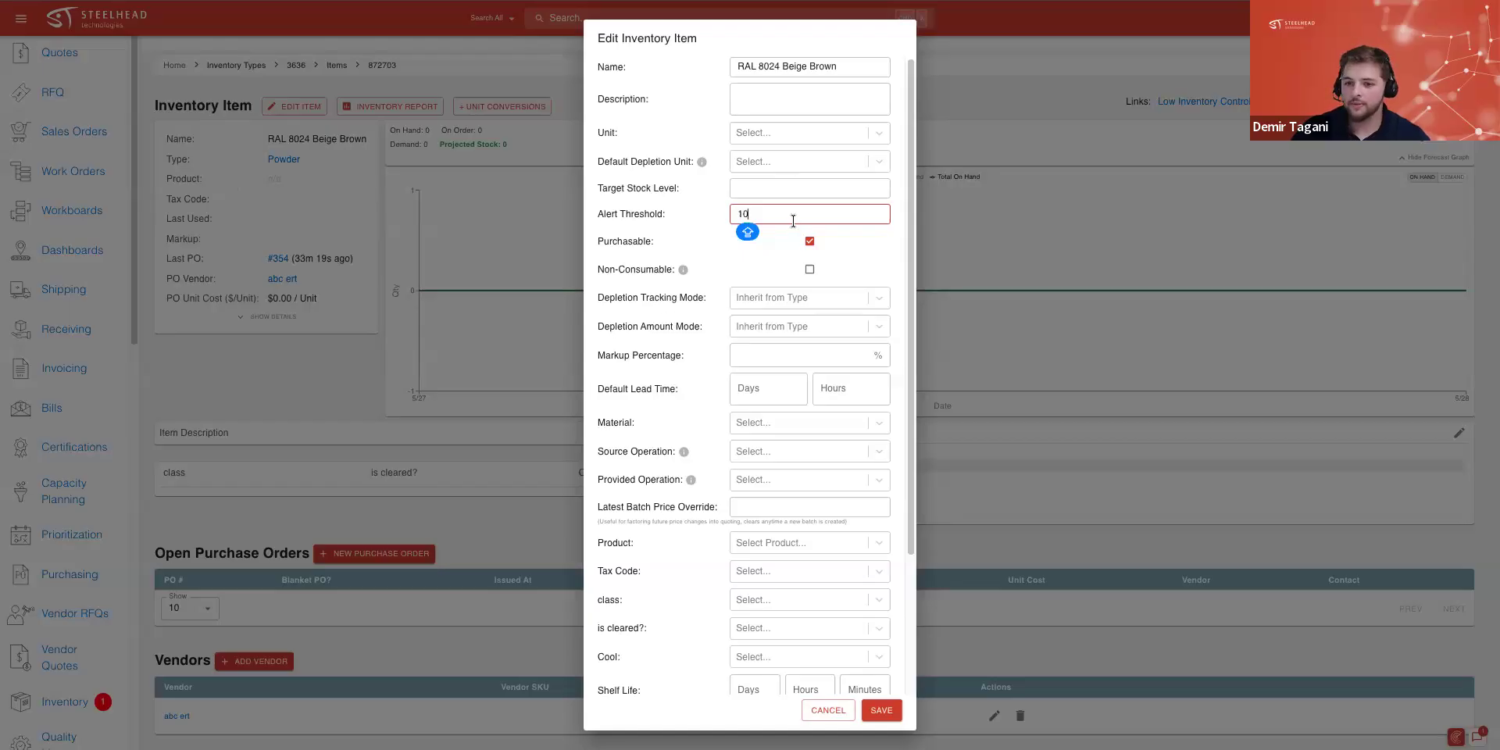
pyautogui.scroll(-3, 786, 313)
pyautogui.click(884, 710)
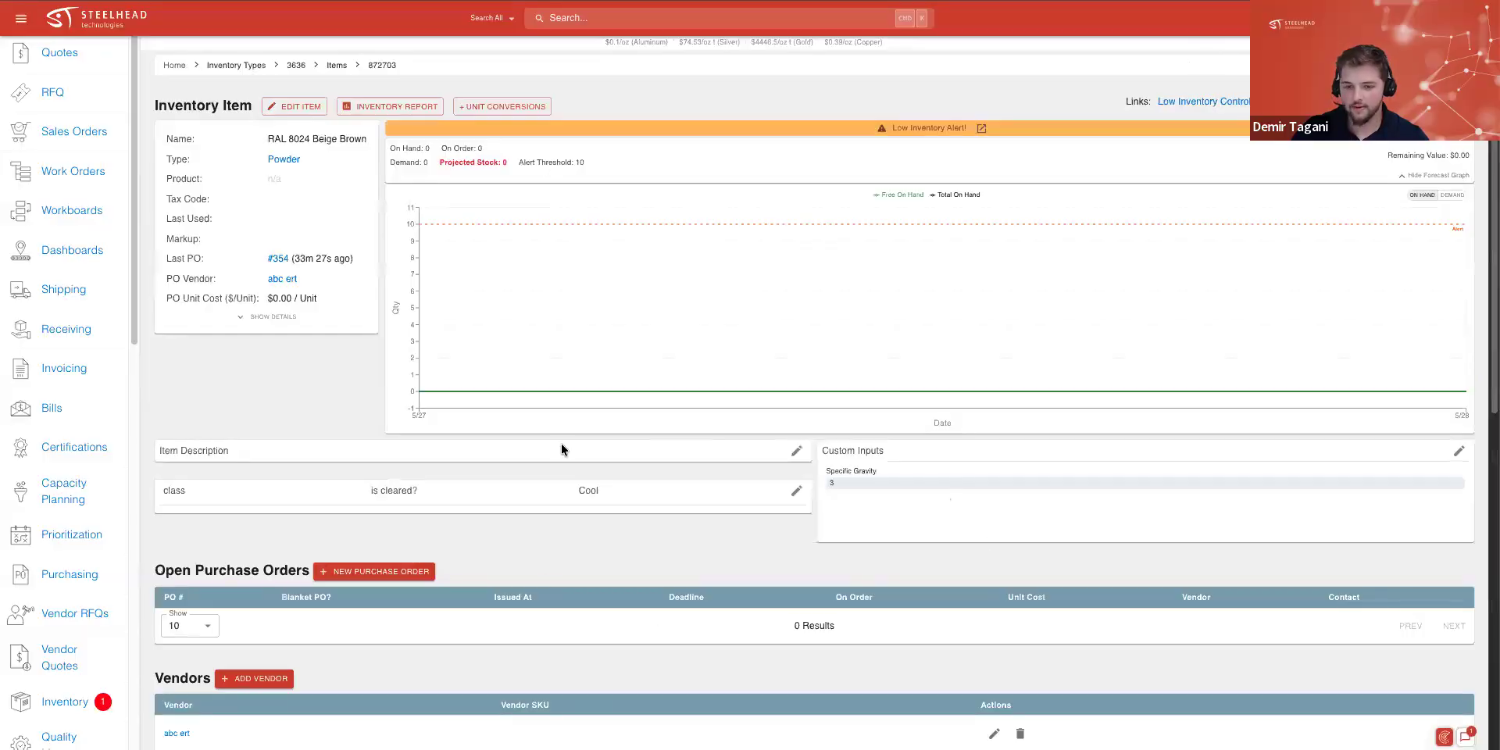
# Add a batch to RAL 8024 Beige Brown with a net quantity of 200 and a specific gravity of 3, and save
pyautogui.scroll(-4, 558, 444)
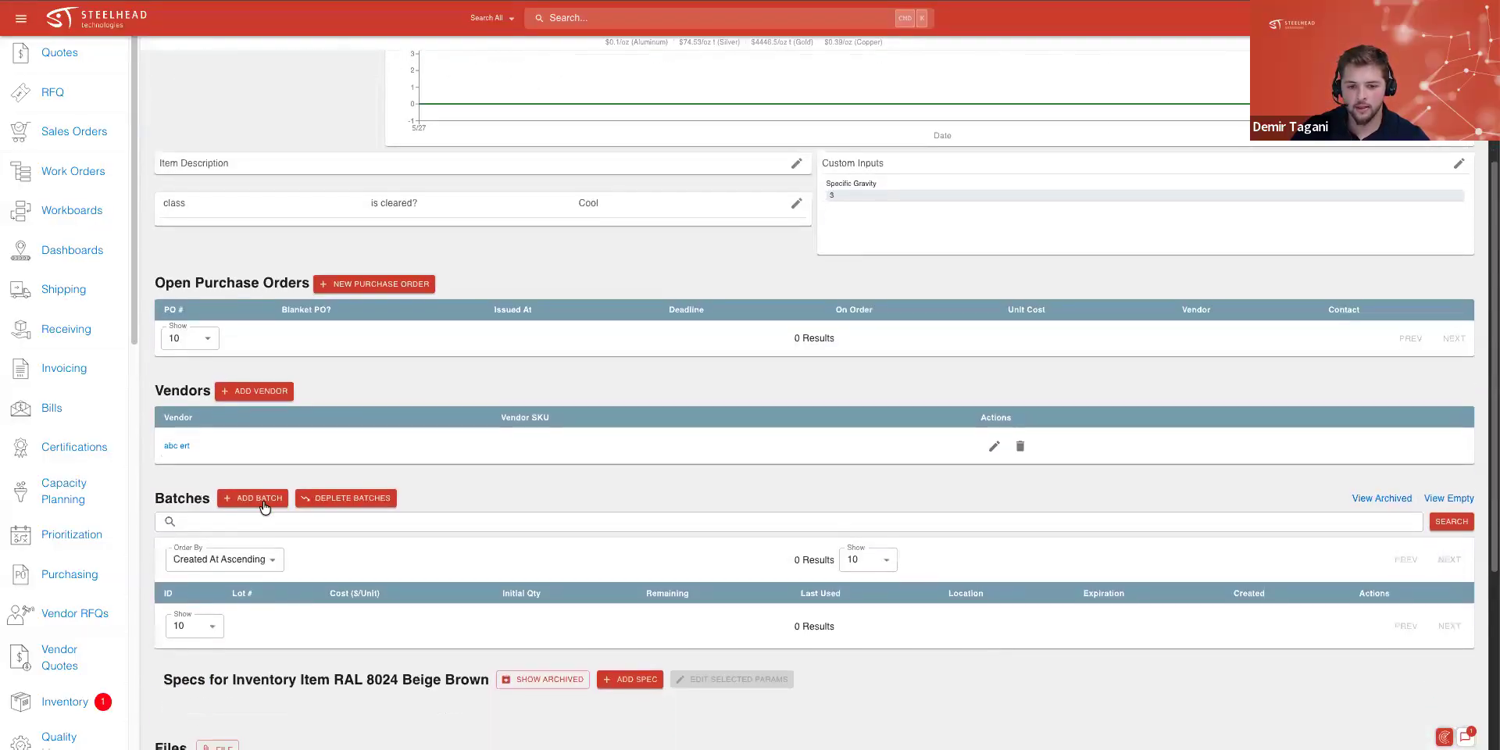
pyautogui.click(265, 507)
pyautogui.click(389, 310)
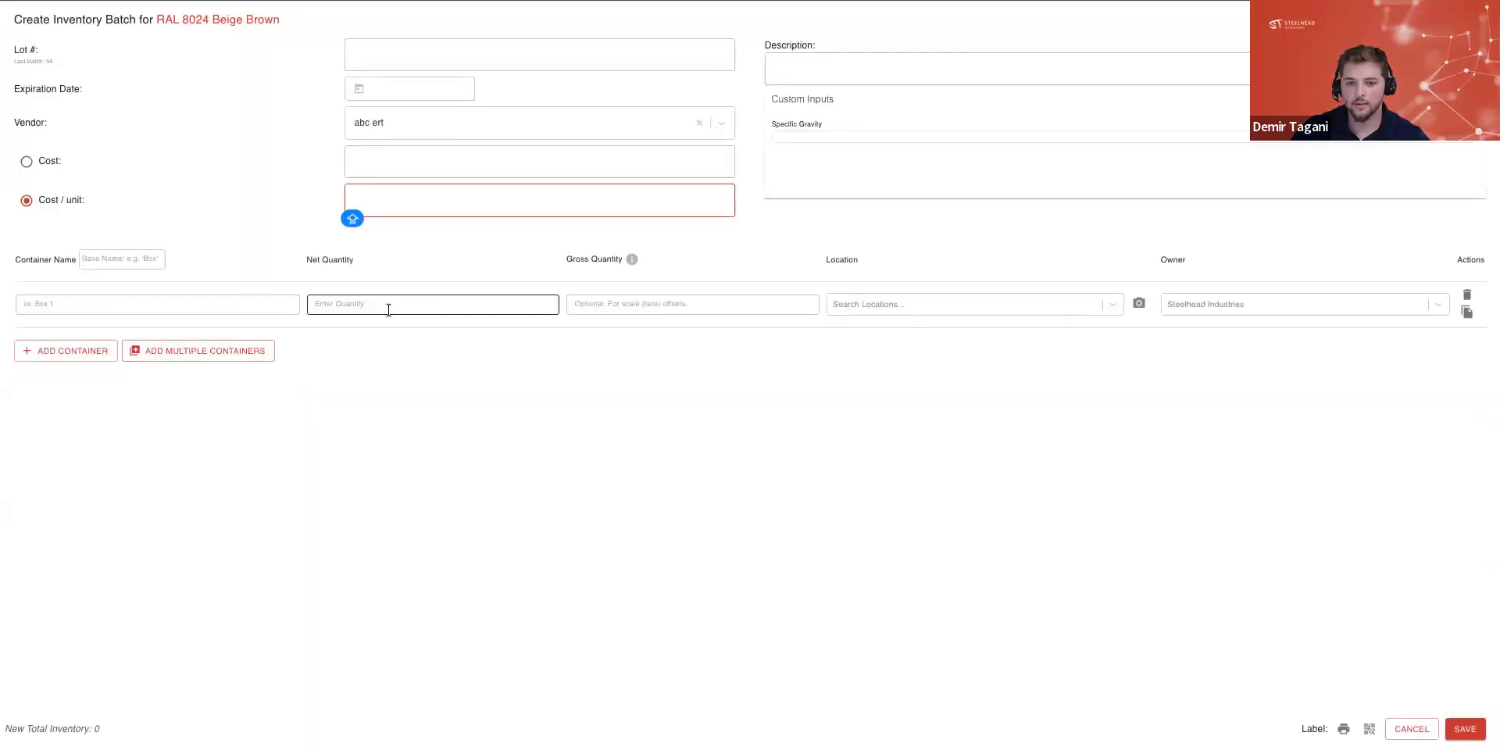
pyautogui.write('2')
pyautogui.press('BackSpace')
pyautogui.write('200')
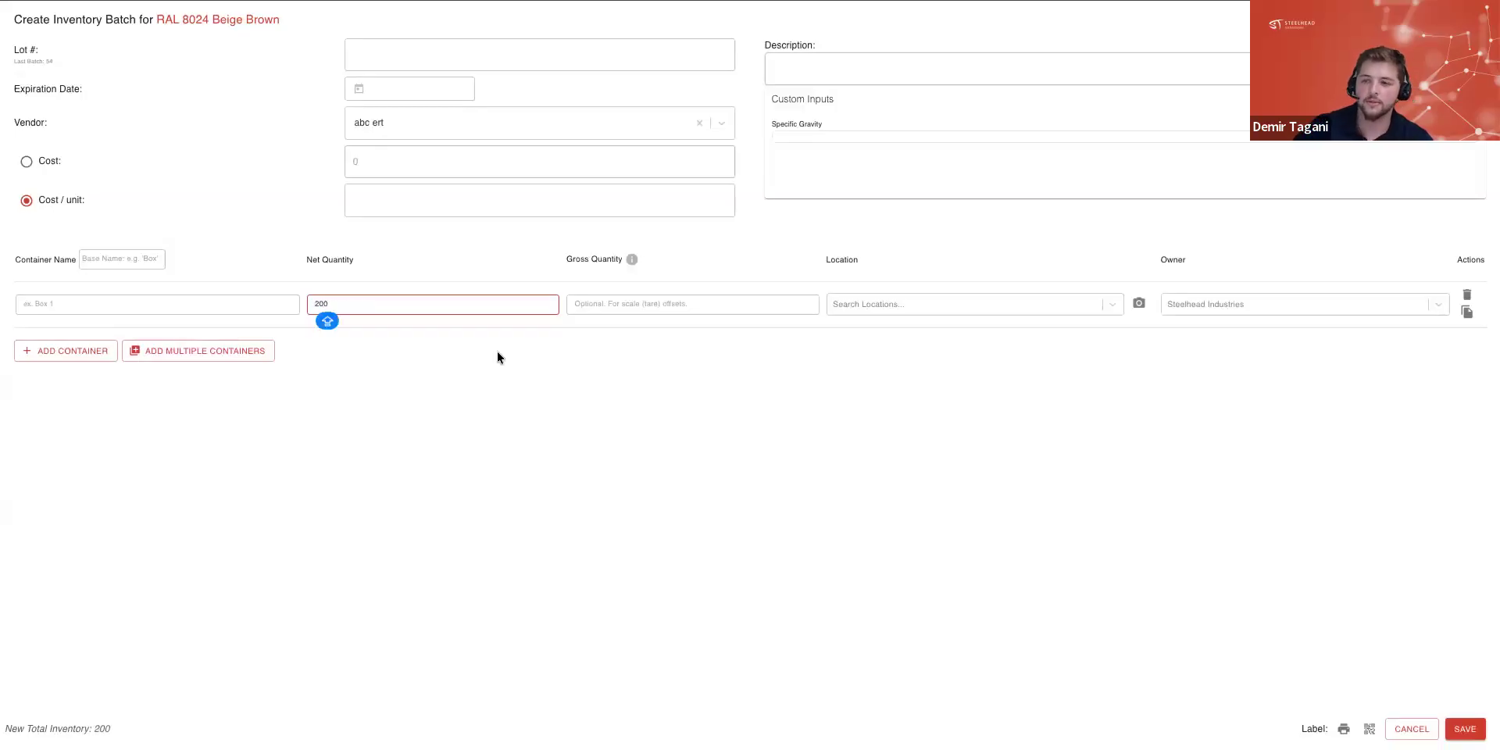
pyautogui.click(925, 137)
pyautogui.write('3')
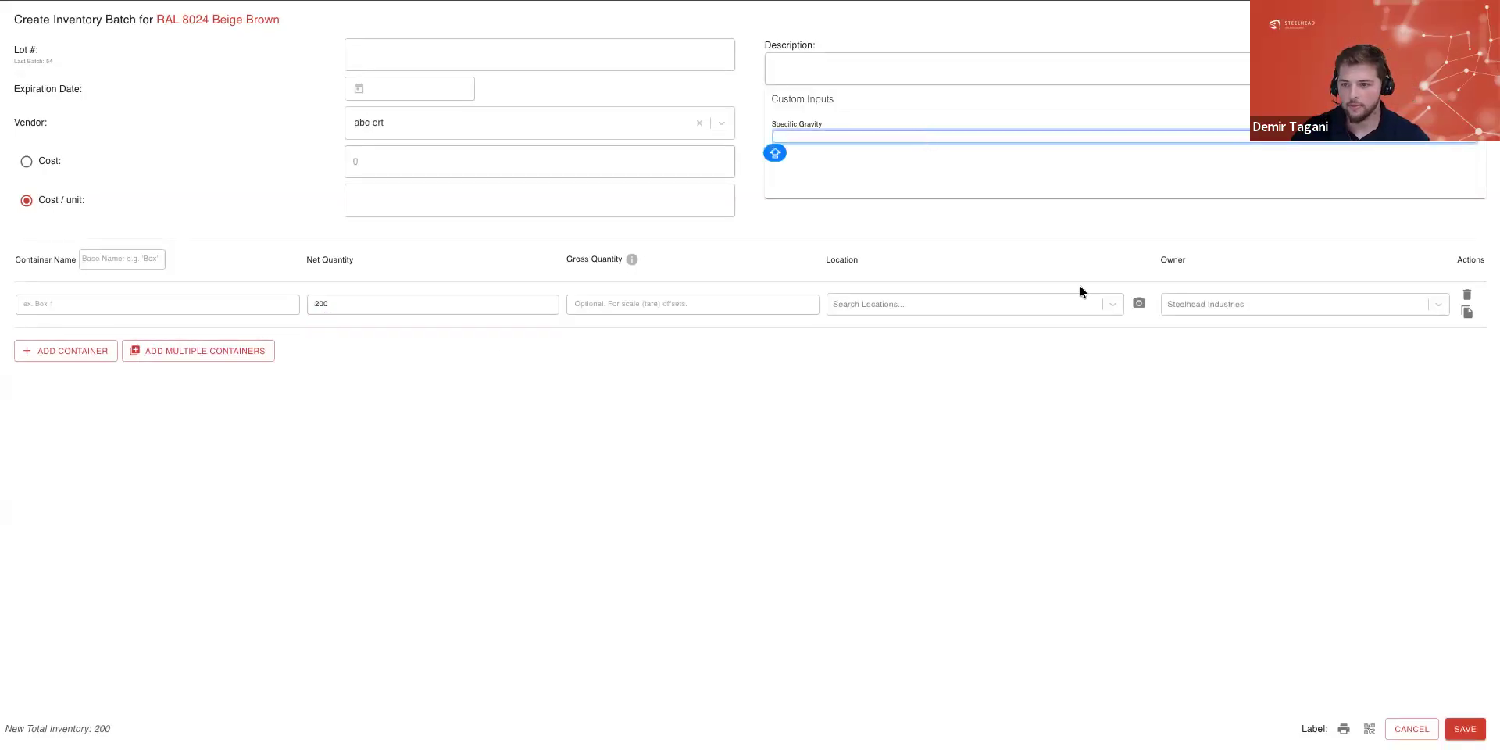
pyautogui.click(1460, 729)
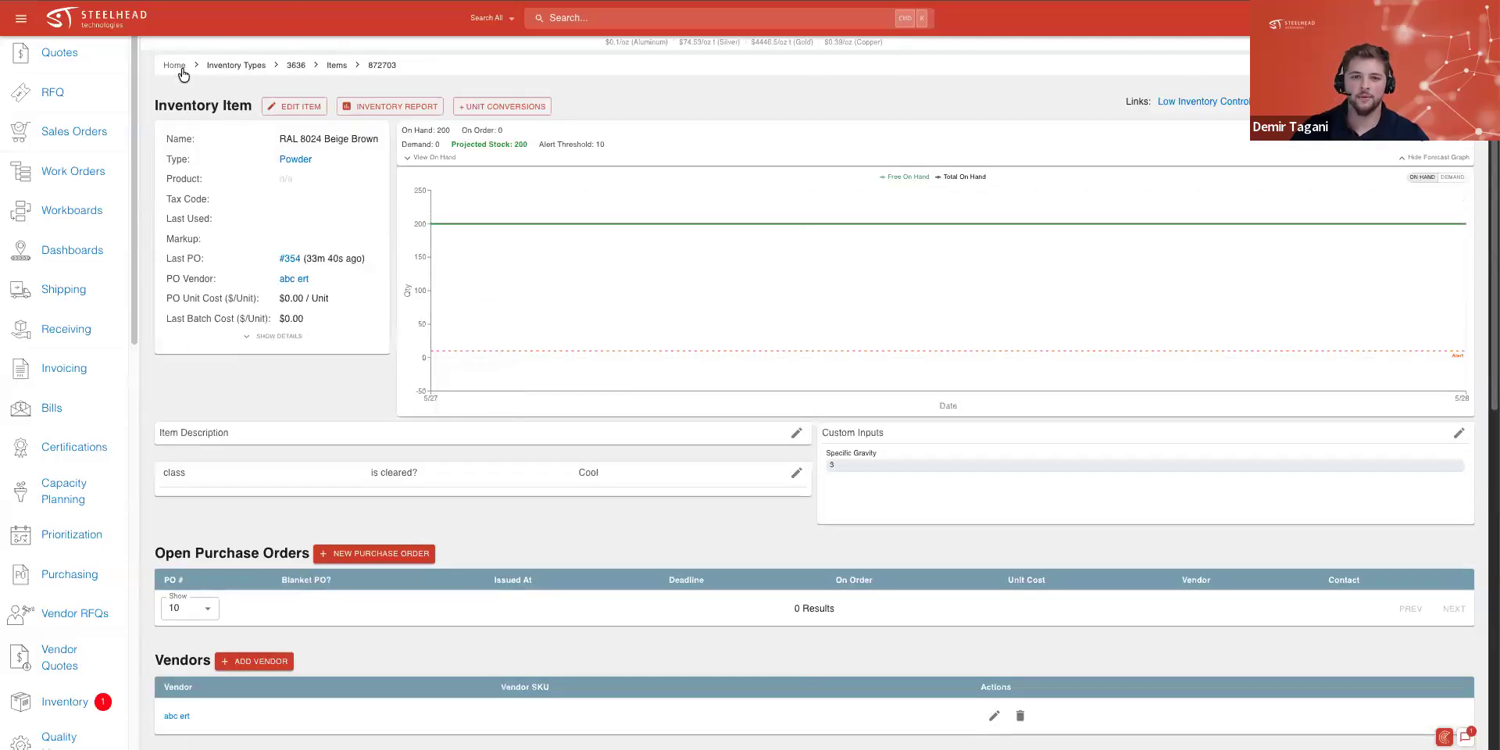
# Create a make-to-order sales order for customer ABC and save it to continue with adding parts
pyautogui.click(174, 65)
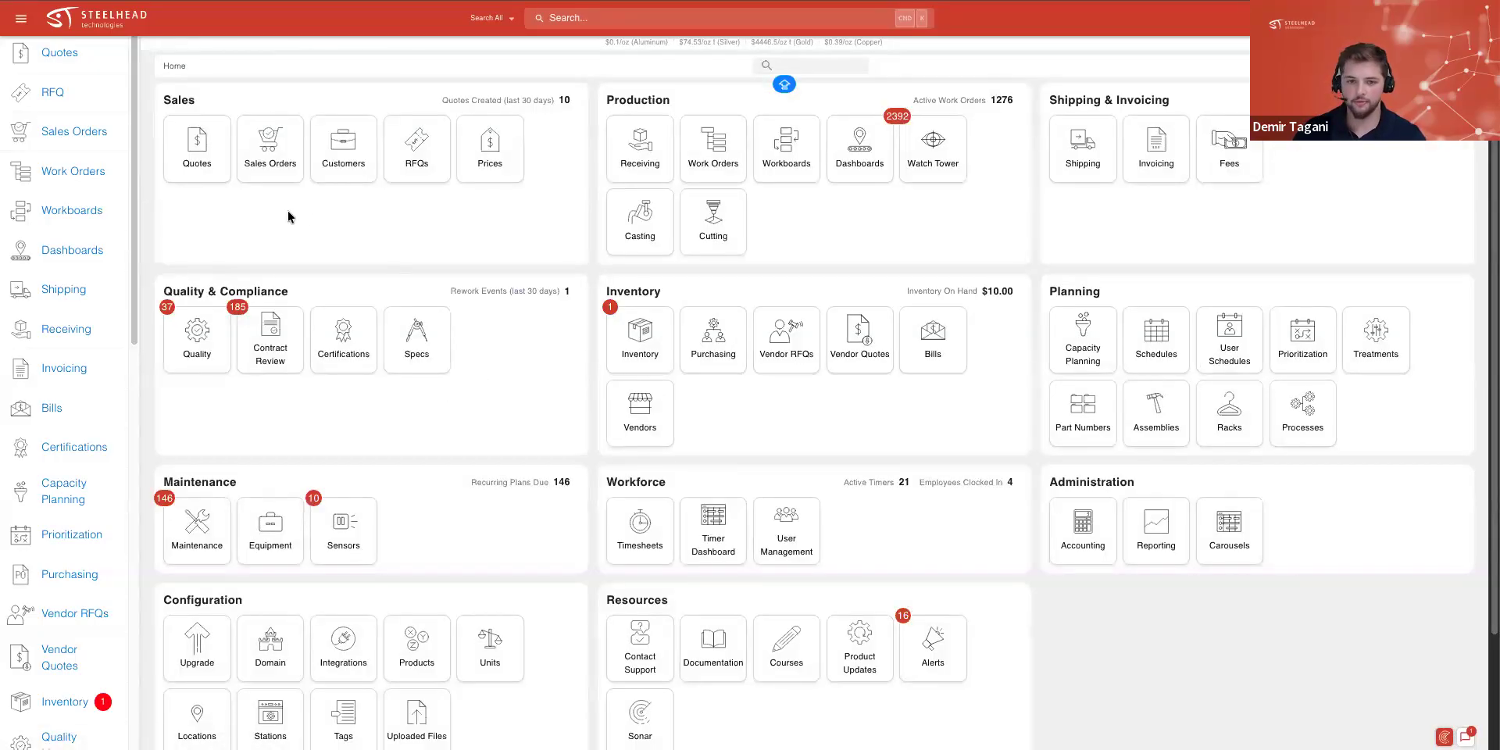
pyautogui.click(290, 143)
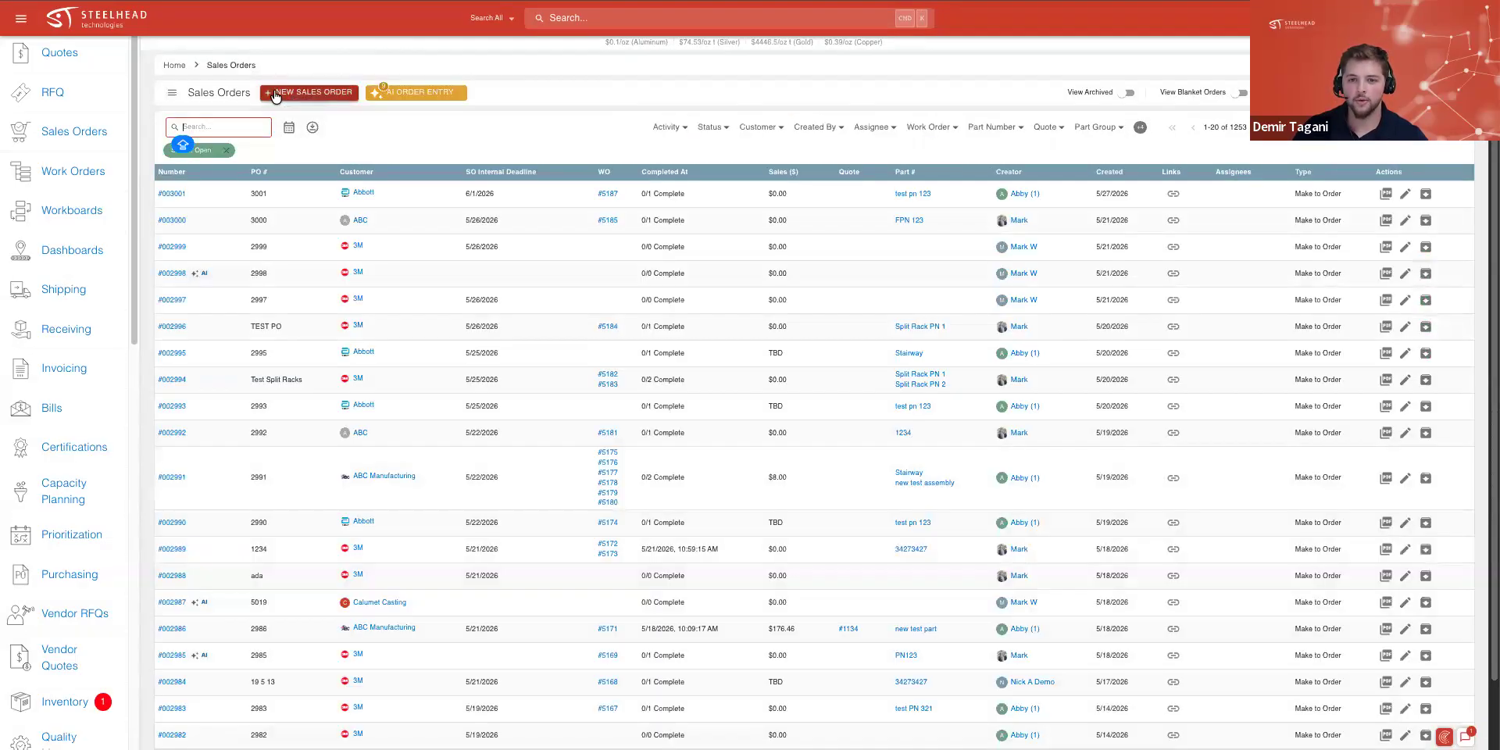
pyautogui.click(288, 97)
pyautogui.click(719, 152)
pyautogui.click(713, 233)
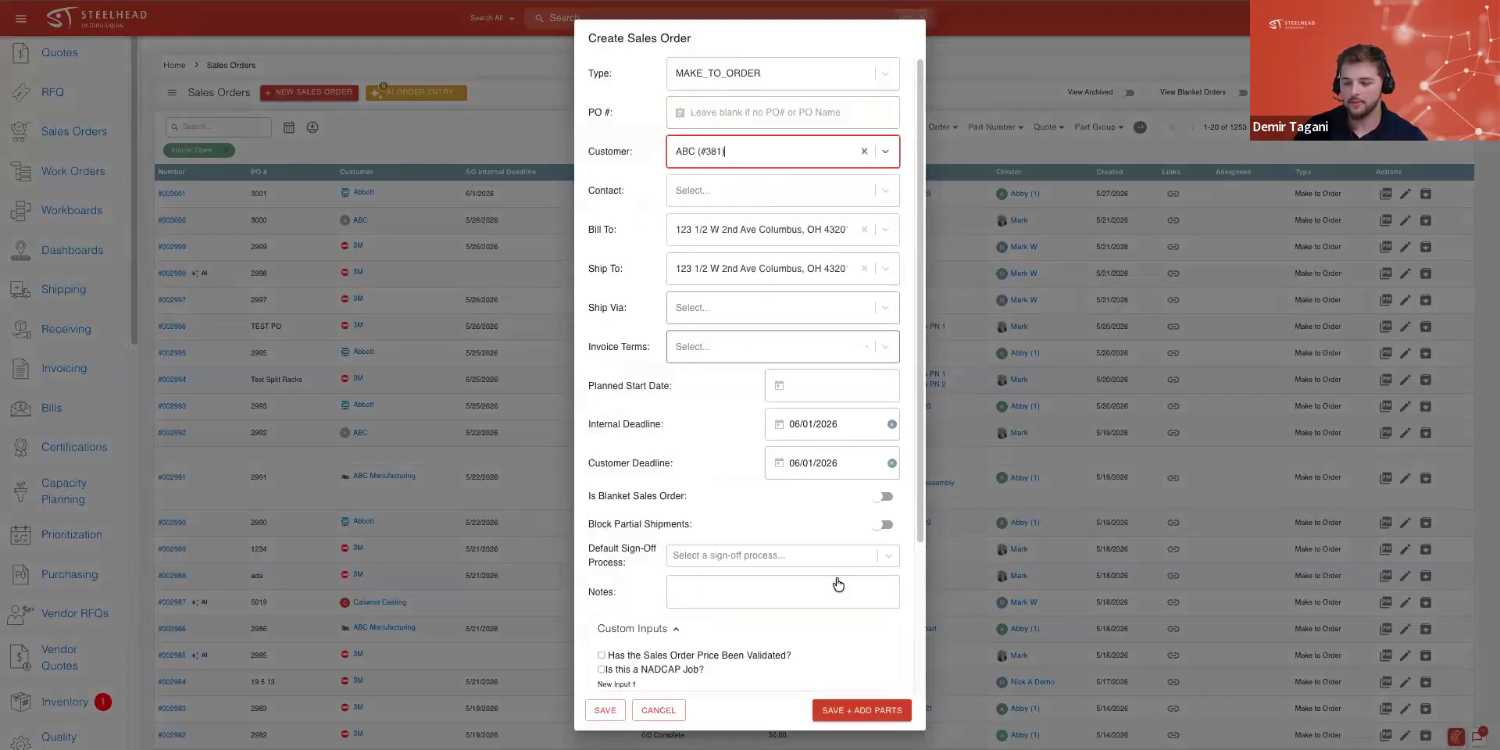
pyautogui.click(855, 709)
# Add the first listed demo part number to the sales order and check its powder treatment options
pyautogui.click(126, 84)
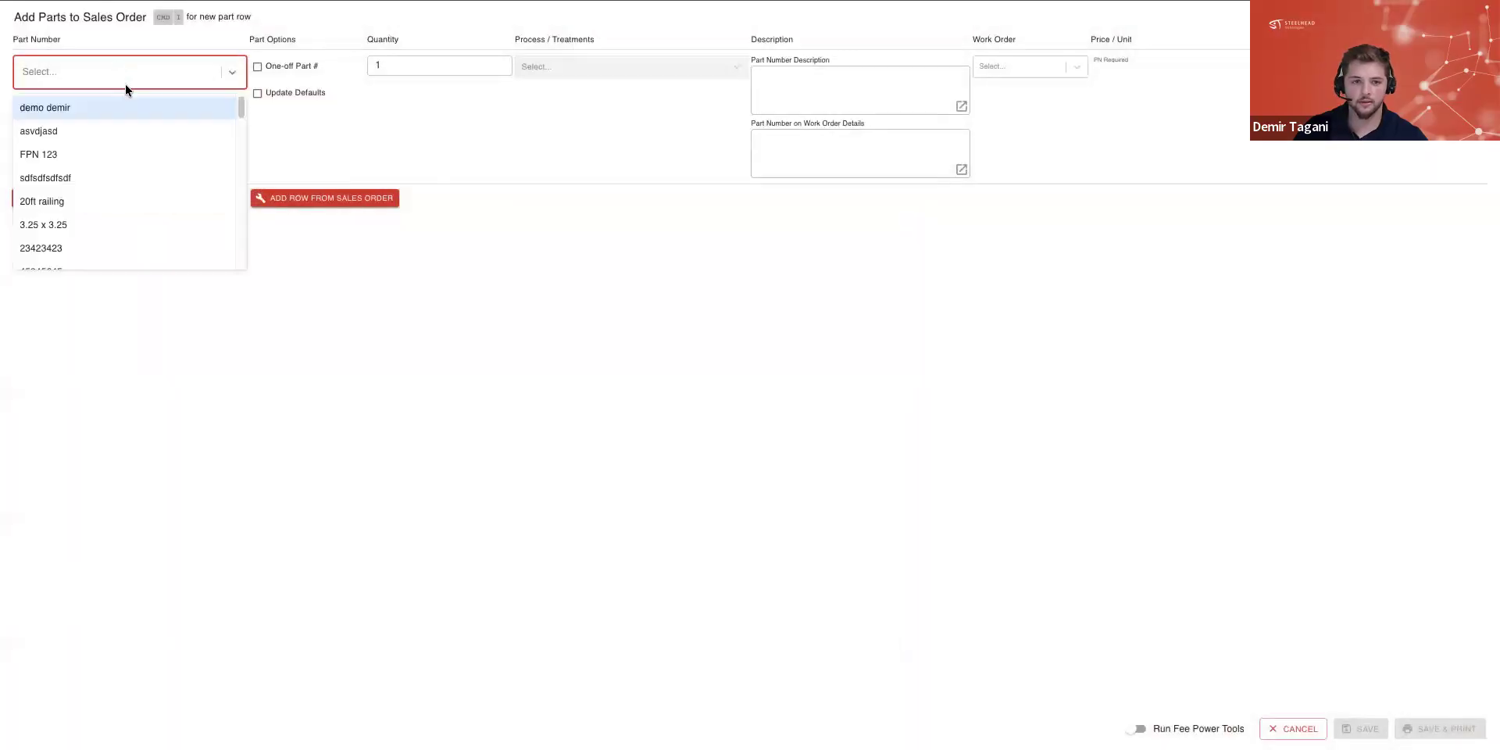
pyautogui.click(64, 109)
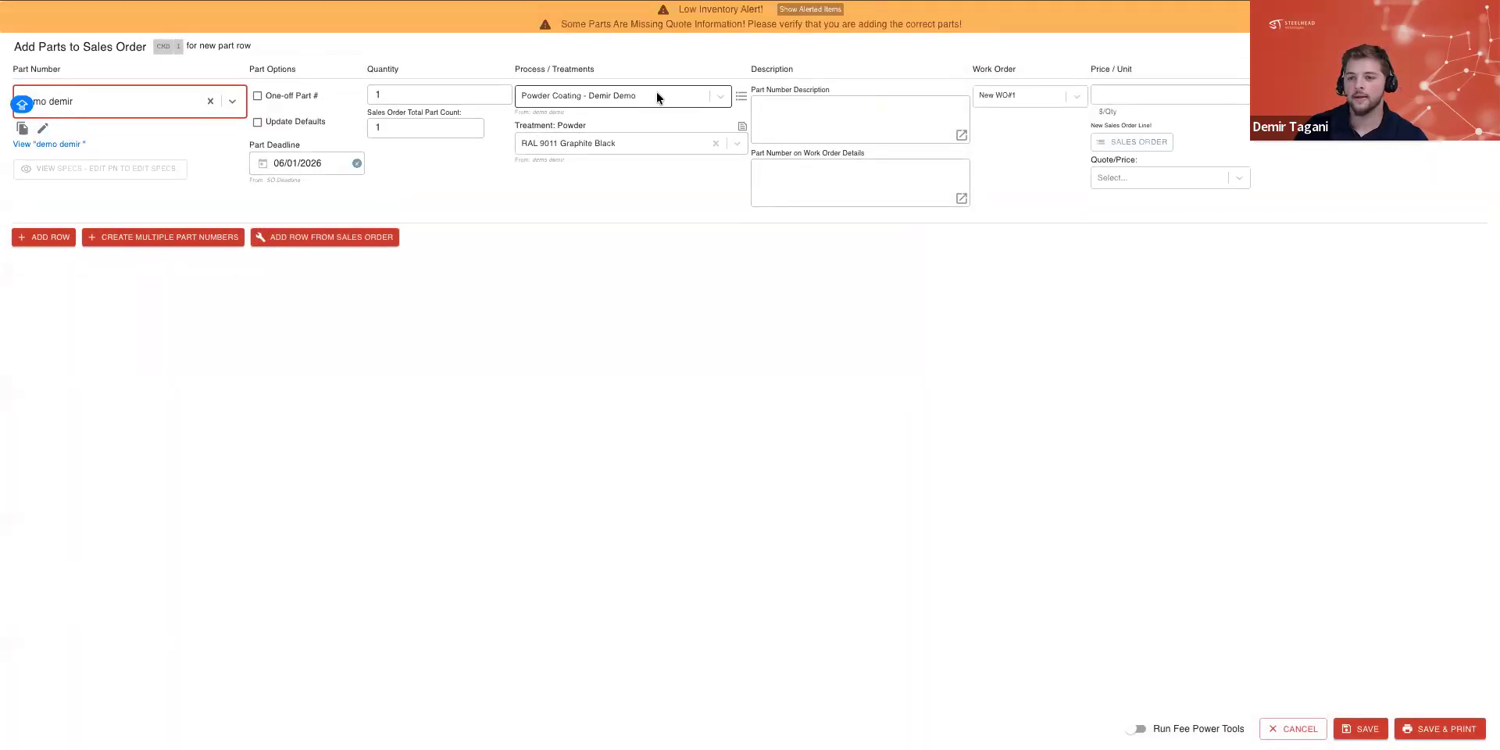
pyautogui.click(736, 144)
# Edit the part number to use RAL 8024 Beige Brown as its default powder treatment
pyautogui.click(42, 129)
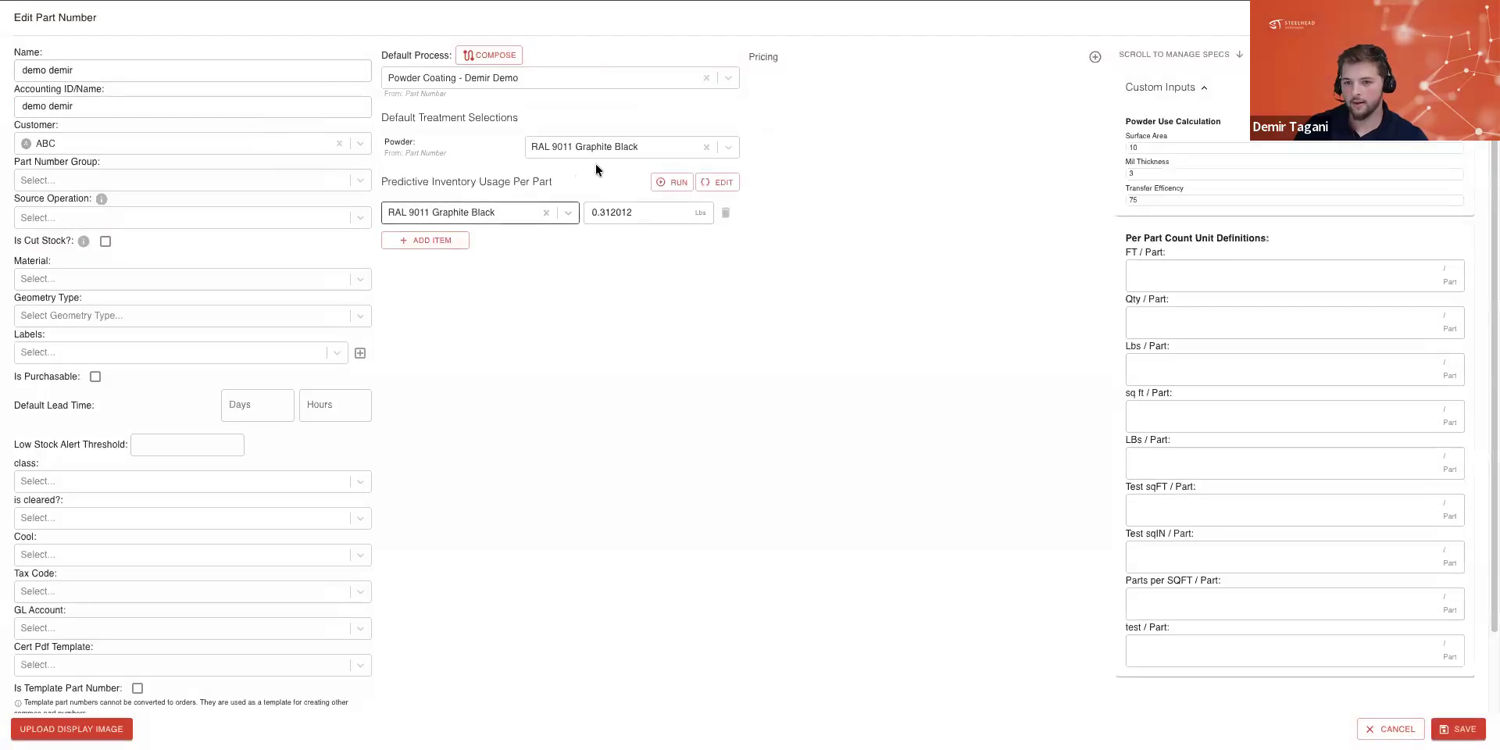
pyautogui.click(642, 148)
pyautogui.click(633, 196)
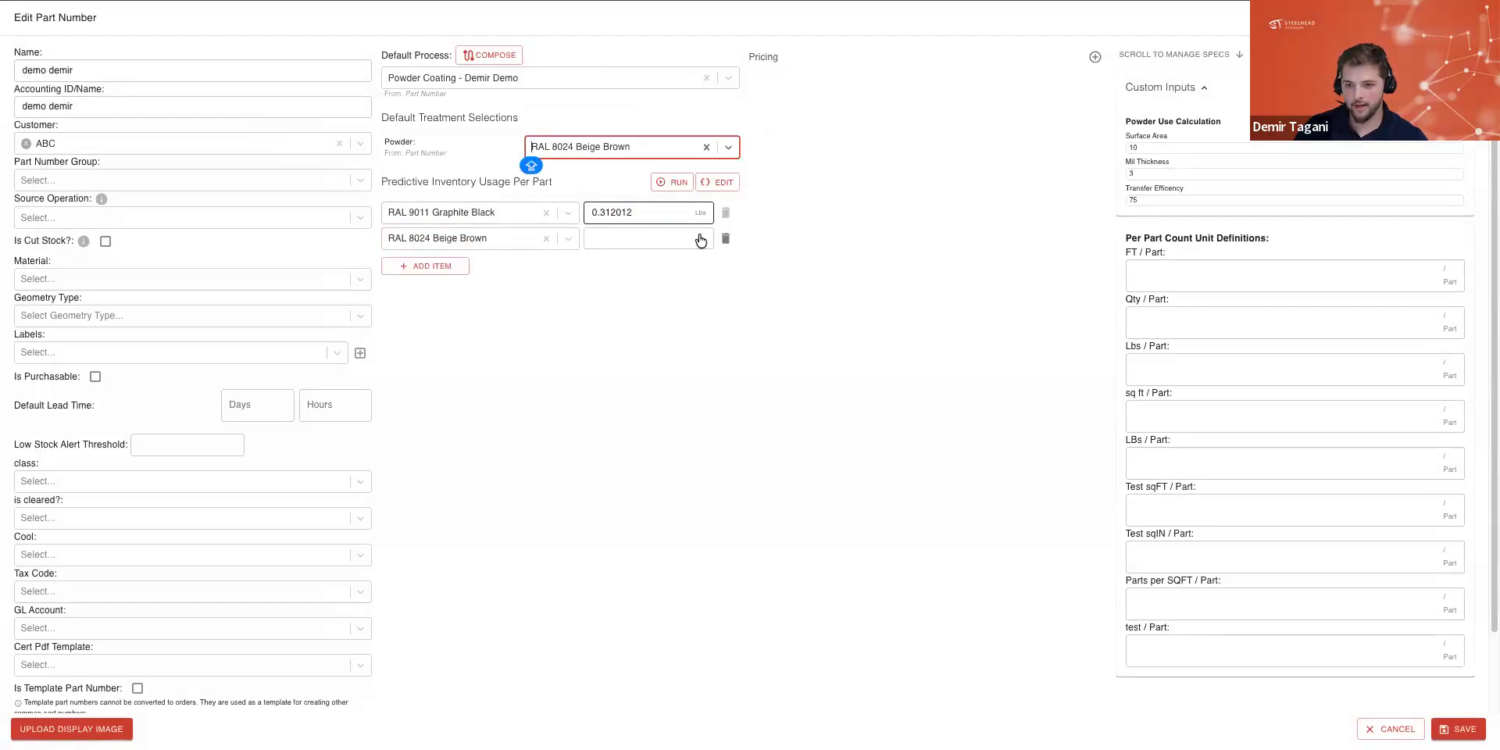
# Clear RAL 9011 Graphite Black from the part's predictive inventory usage and run the usage calculation for RAL 8024 Beige Brown
pyautogui.click(725, 215)
pyautogui.moveTo(683, 212); pyautogui.dragTo(550, 217)
pyautogui.click(546, 214)
pyautogui.click(632, 212)
pyautogui.click(670, 182)
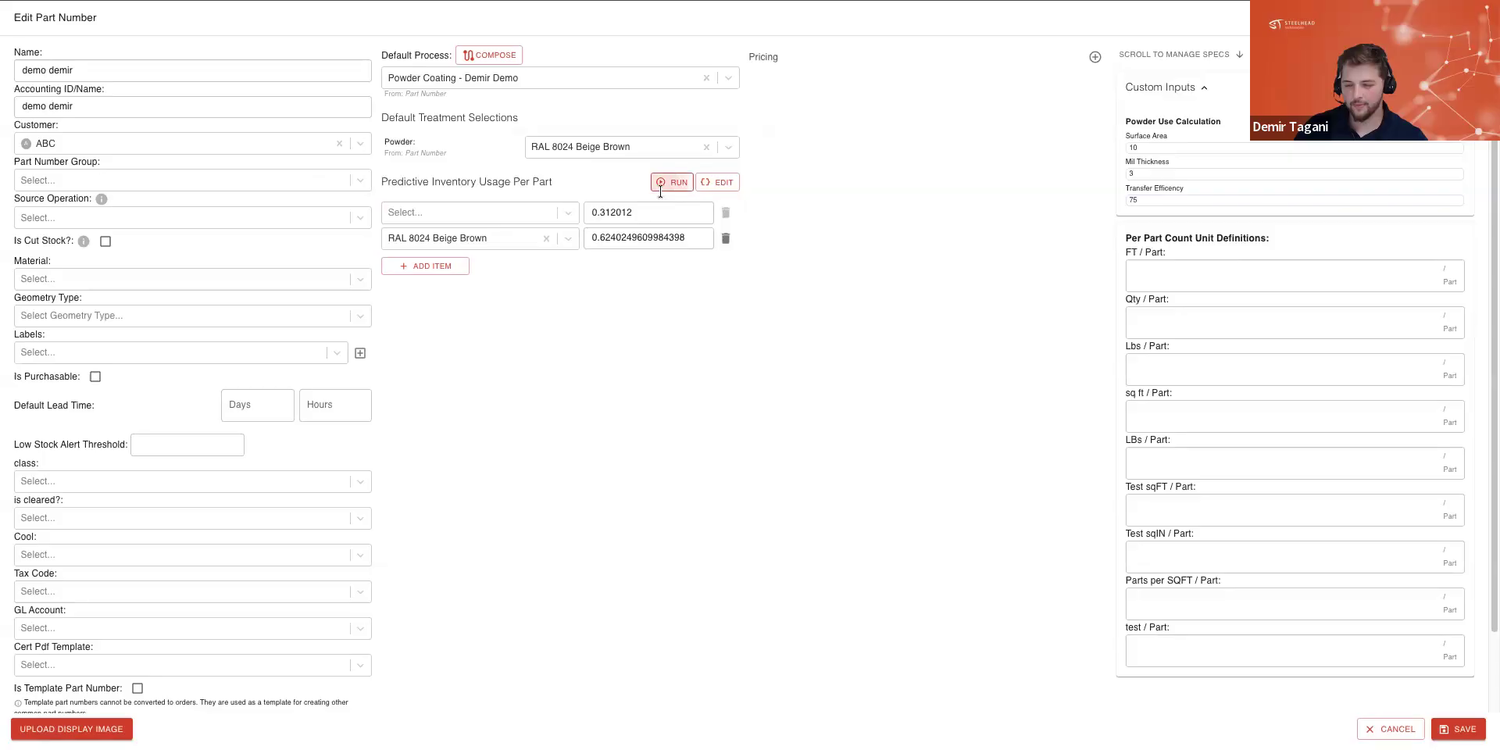
pyautogui.click(525, 219)
pyautogui.click(684, 270)
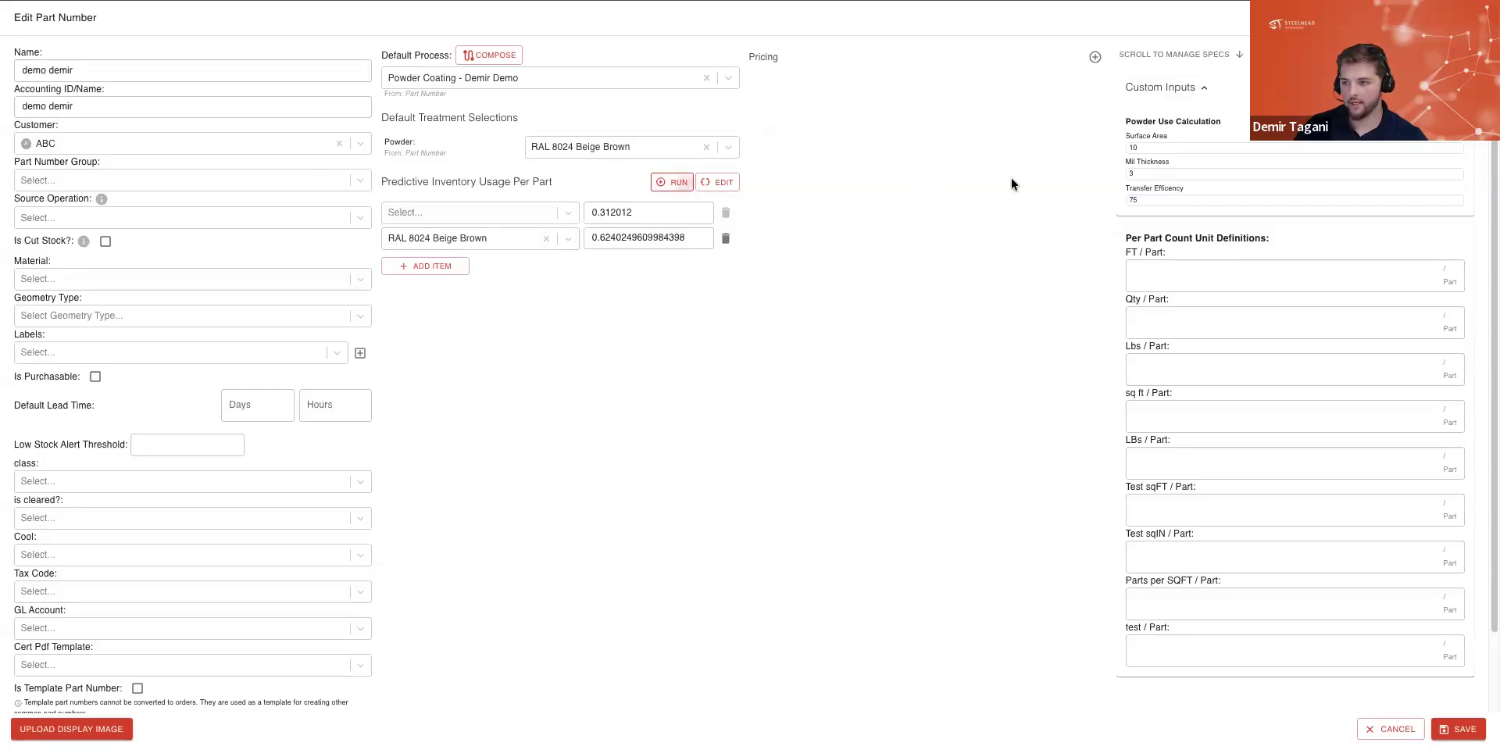
# Review the surface area, mil thickness and transfer efficiency inputs, rerun the predictive usage calculation, and save the part number
pyautogui.click(1148, 148)
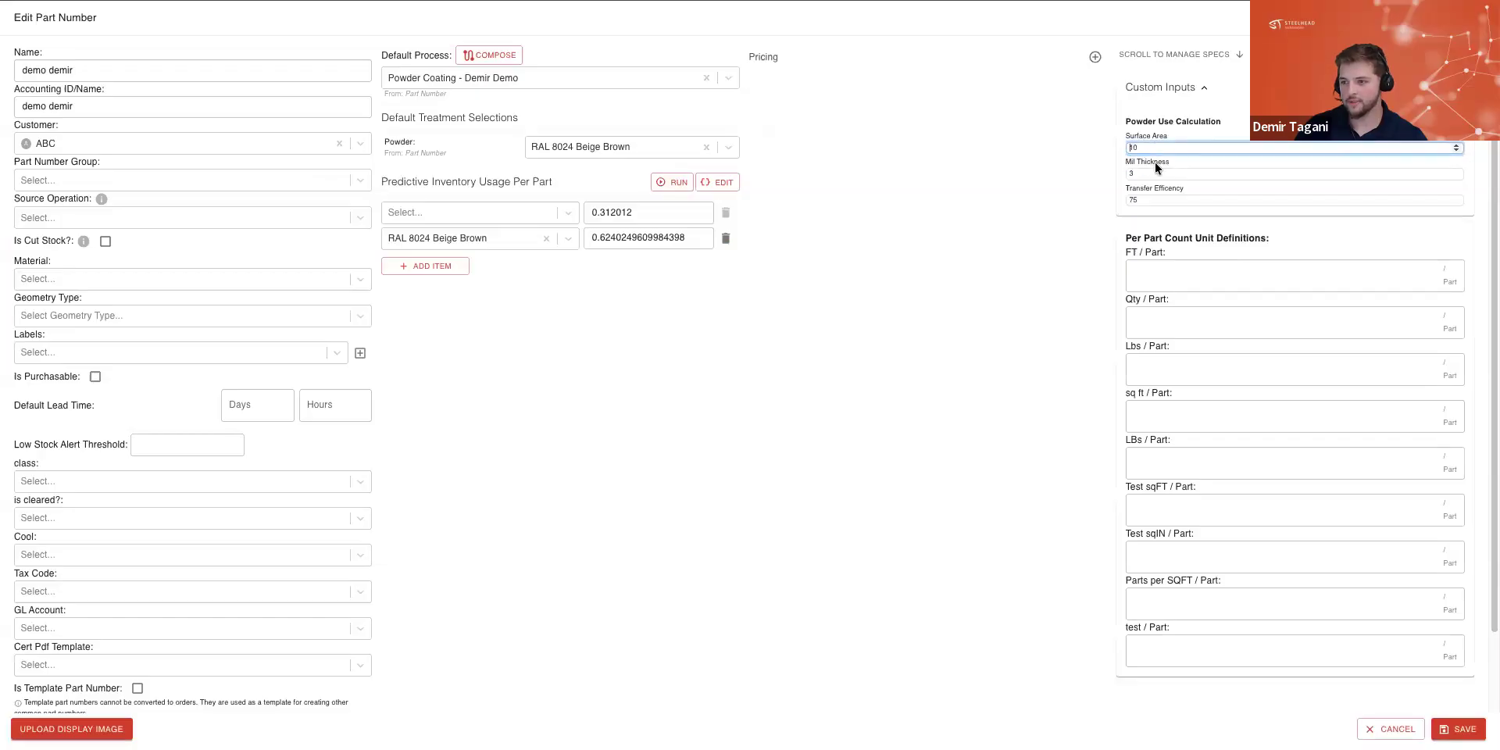
pyautogui.click(1147, 187)
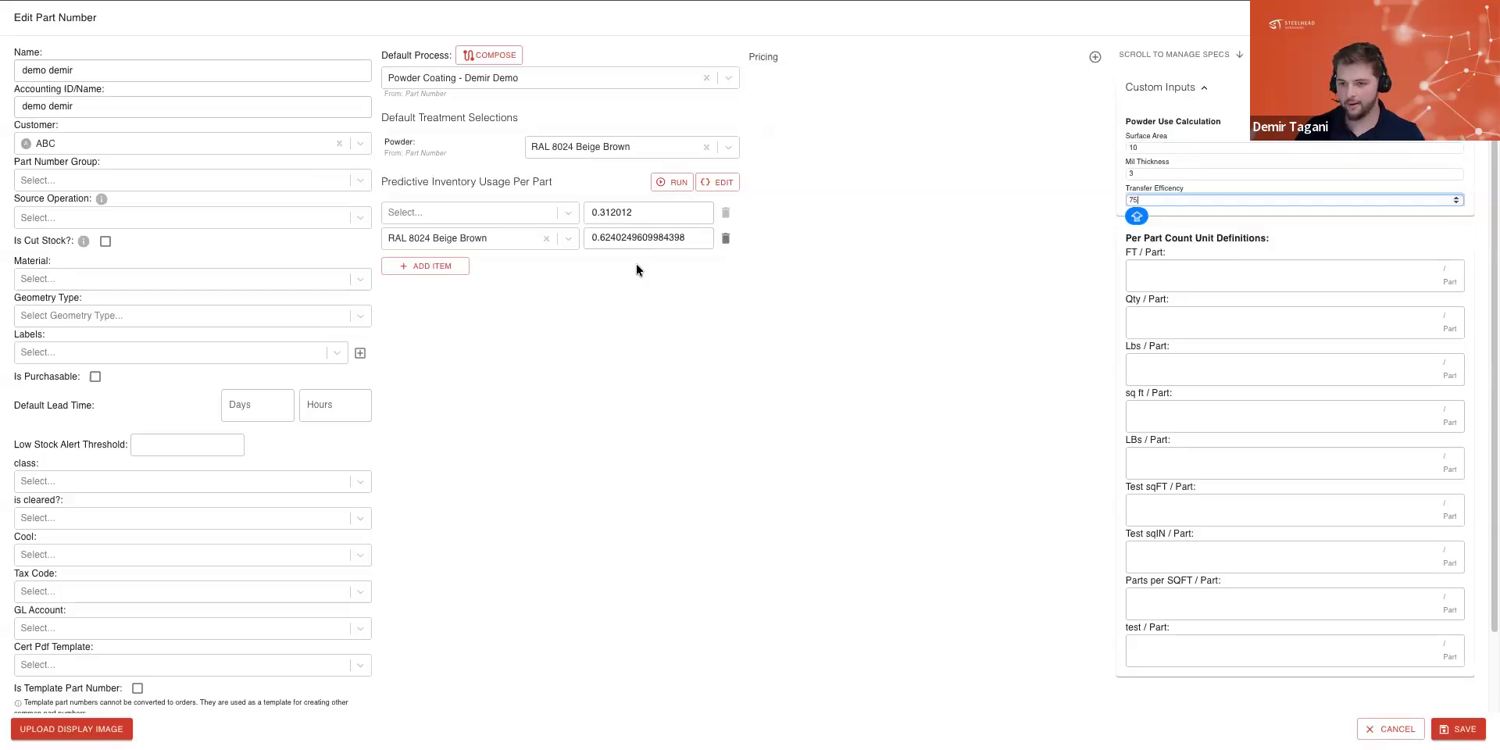
pyautogui.click(672, 182)
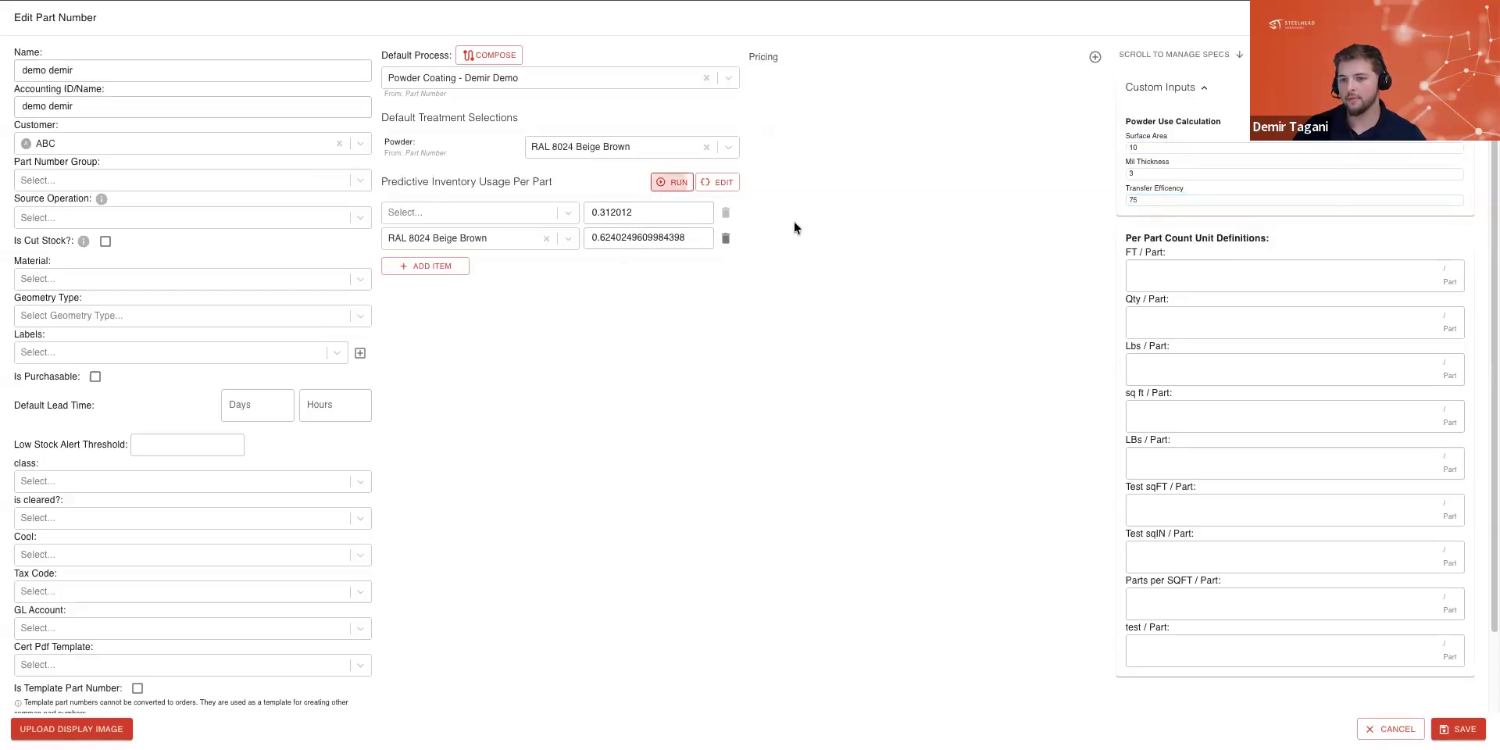
pyautogui.click(593, 239)
pyautogui.click(724, 319)
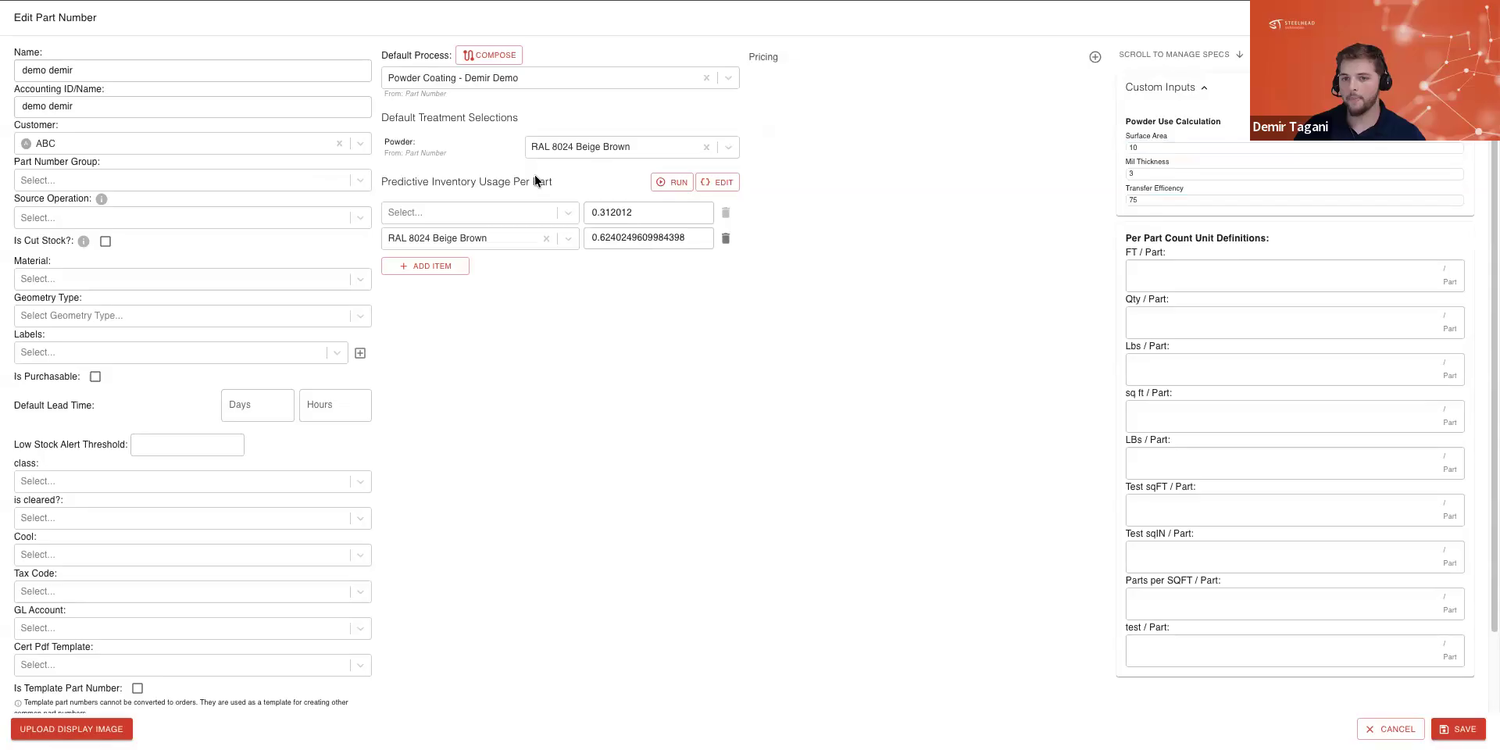
pyautogui.click(1450, 728)
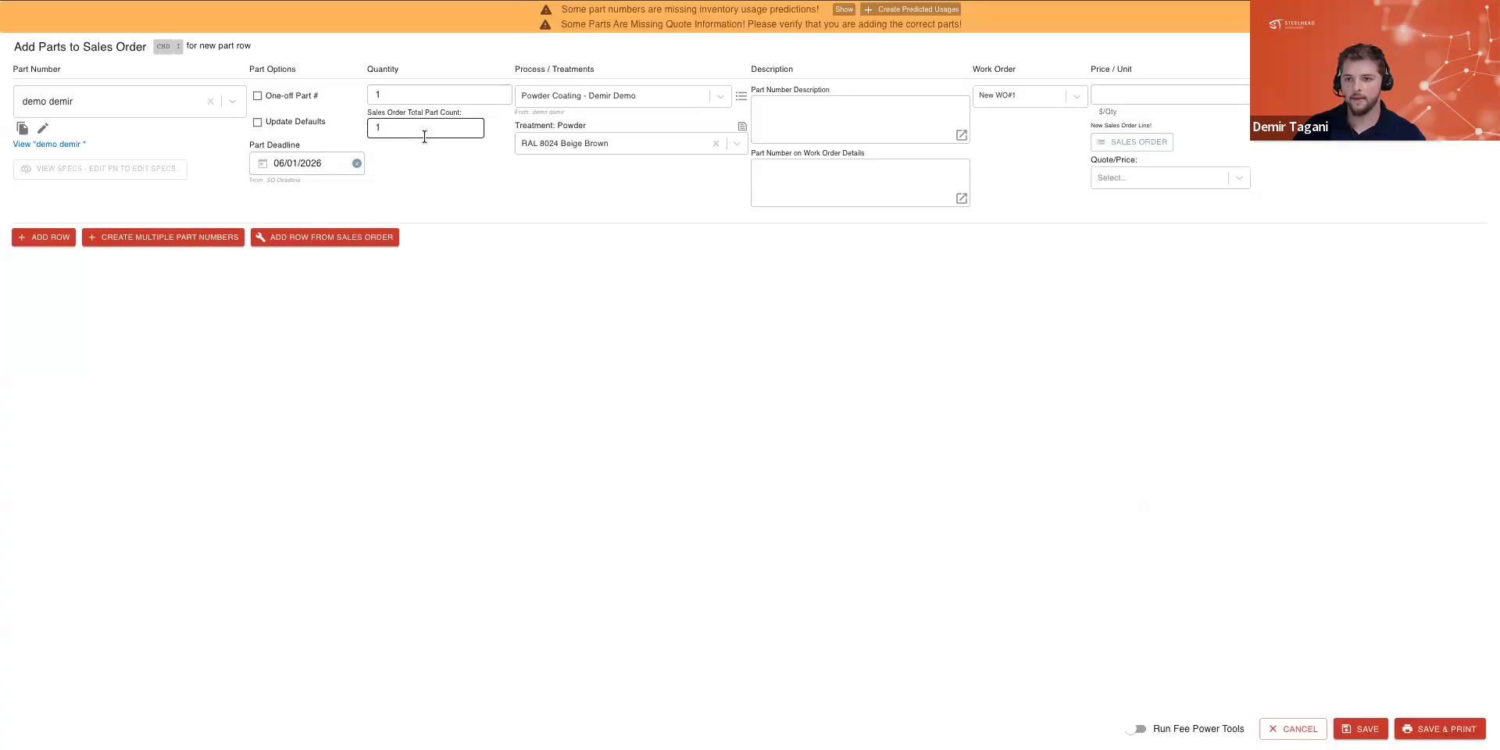
# Set the part quantity to 1000 and save the part to the sales order with predicted usage of RAL 8024 Beige Brown
pyautogui.click(404, 96)
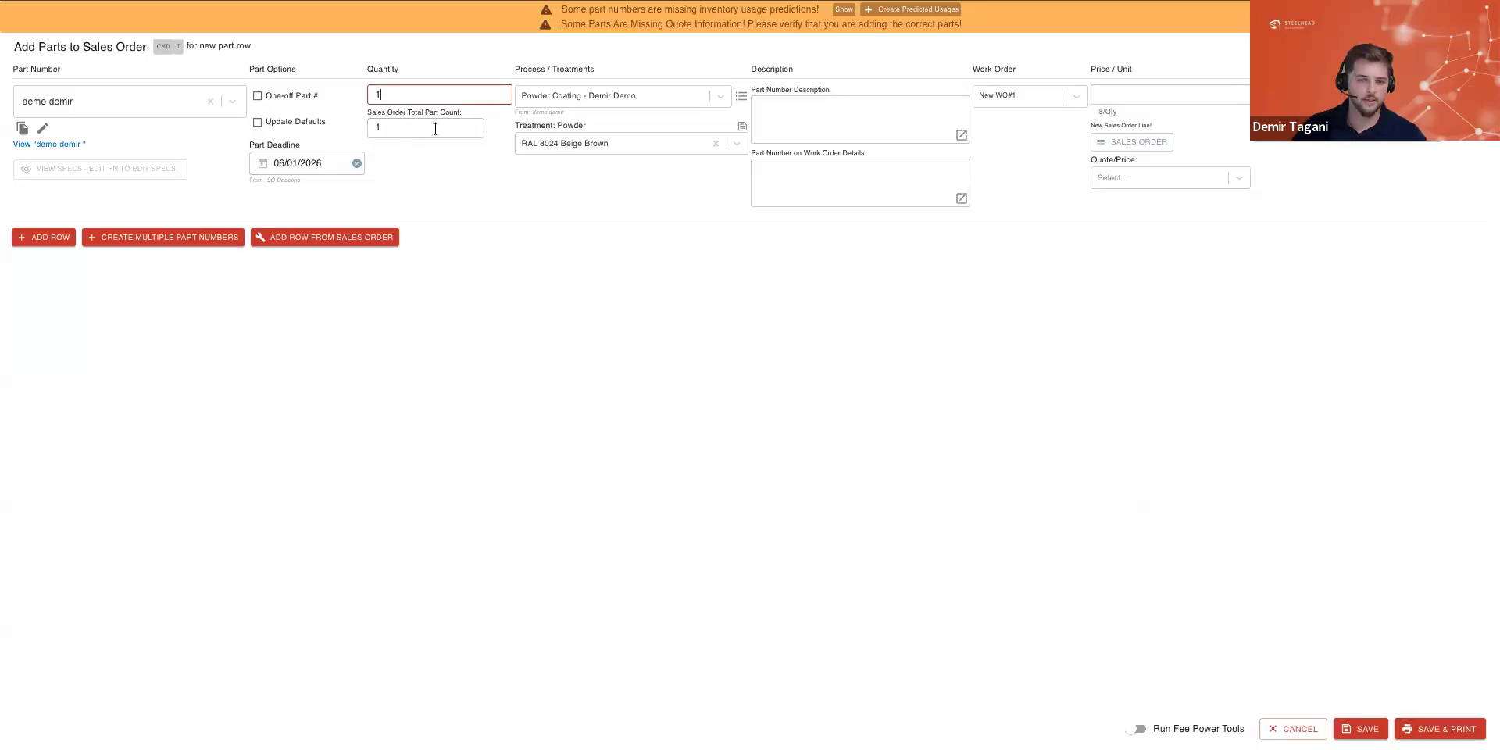
pyautogui.write('000')
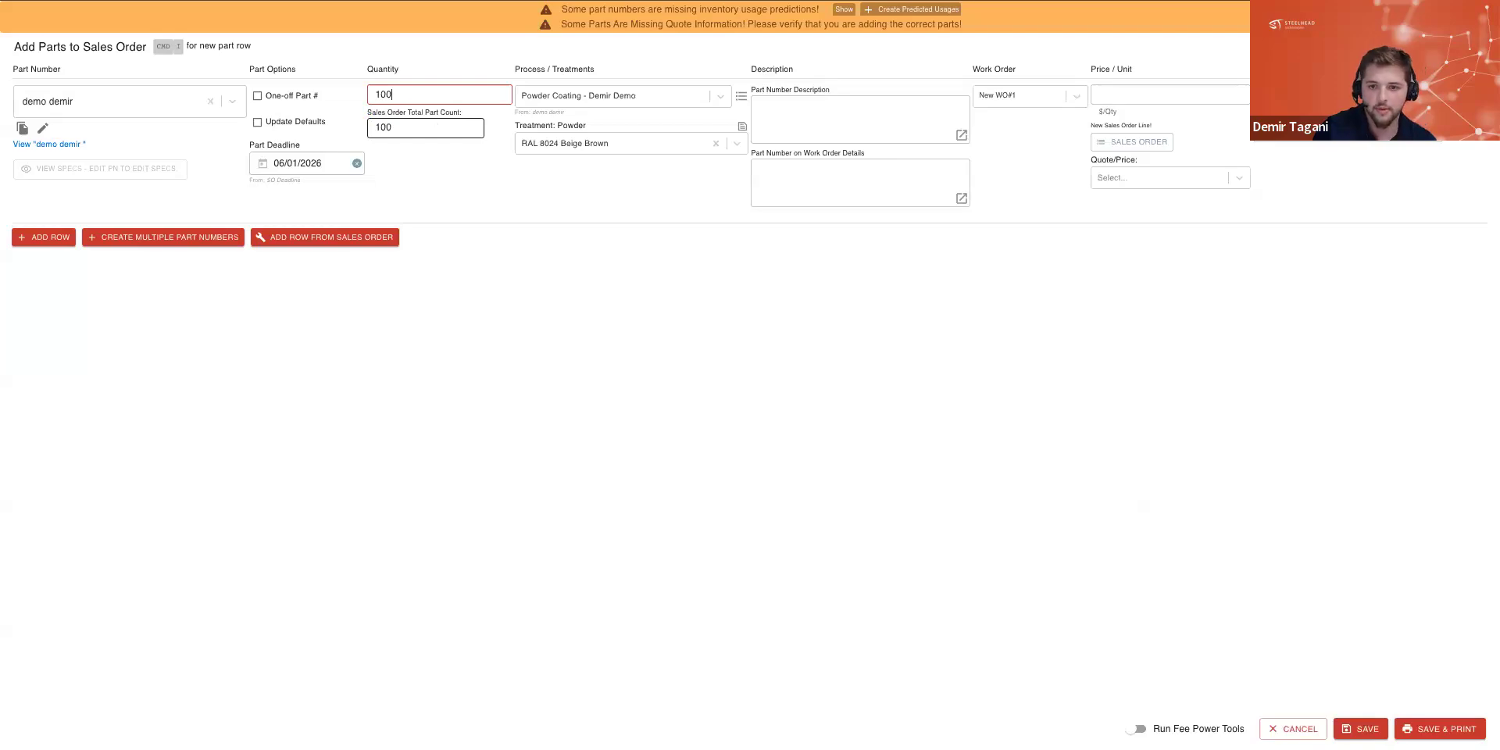
pyautogui.click(887, 10)
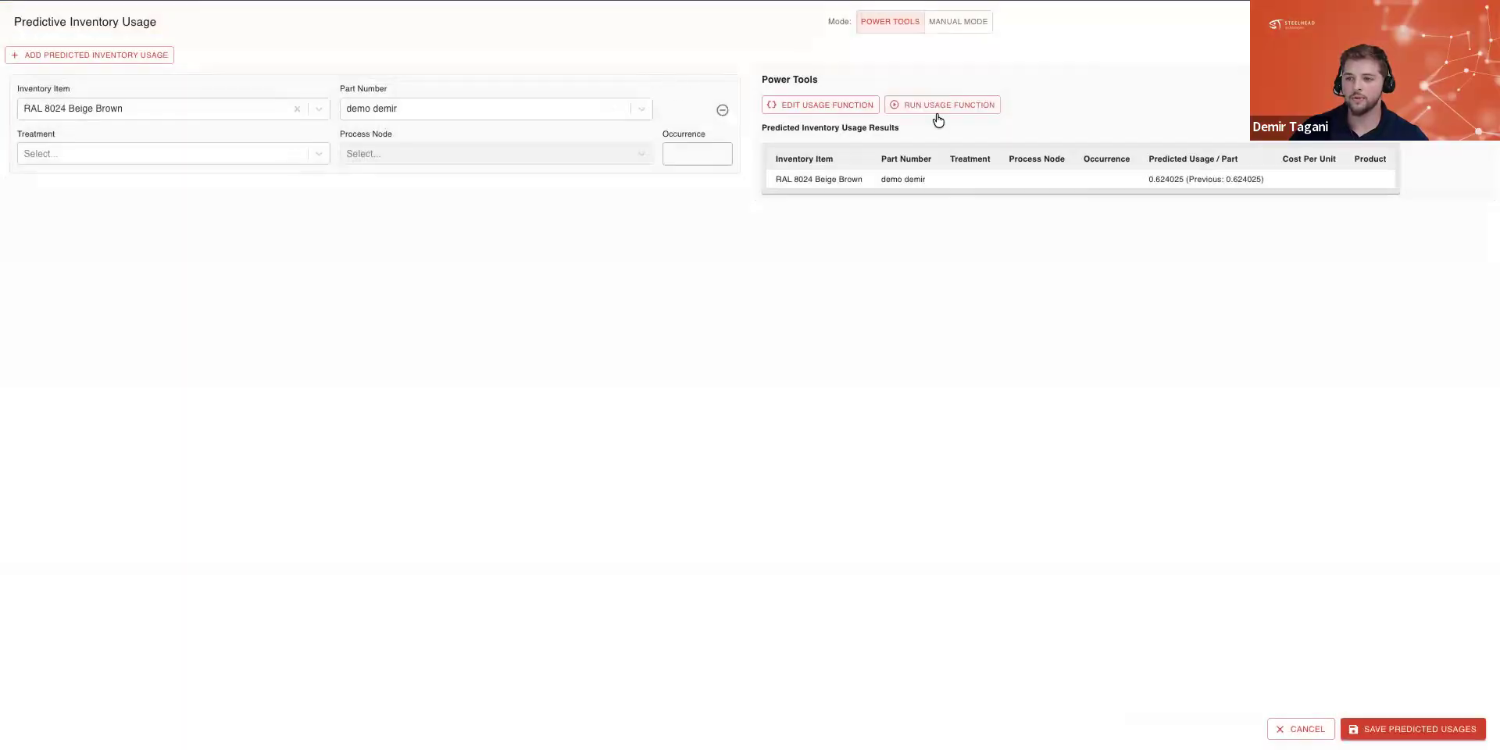
pyautogui.click(941, 108)
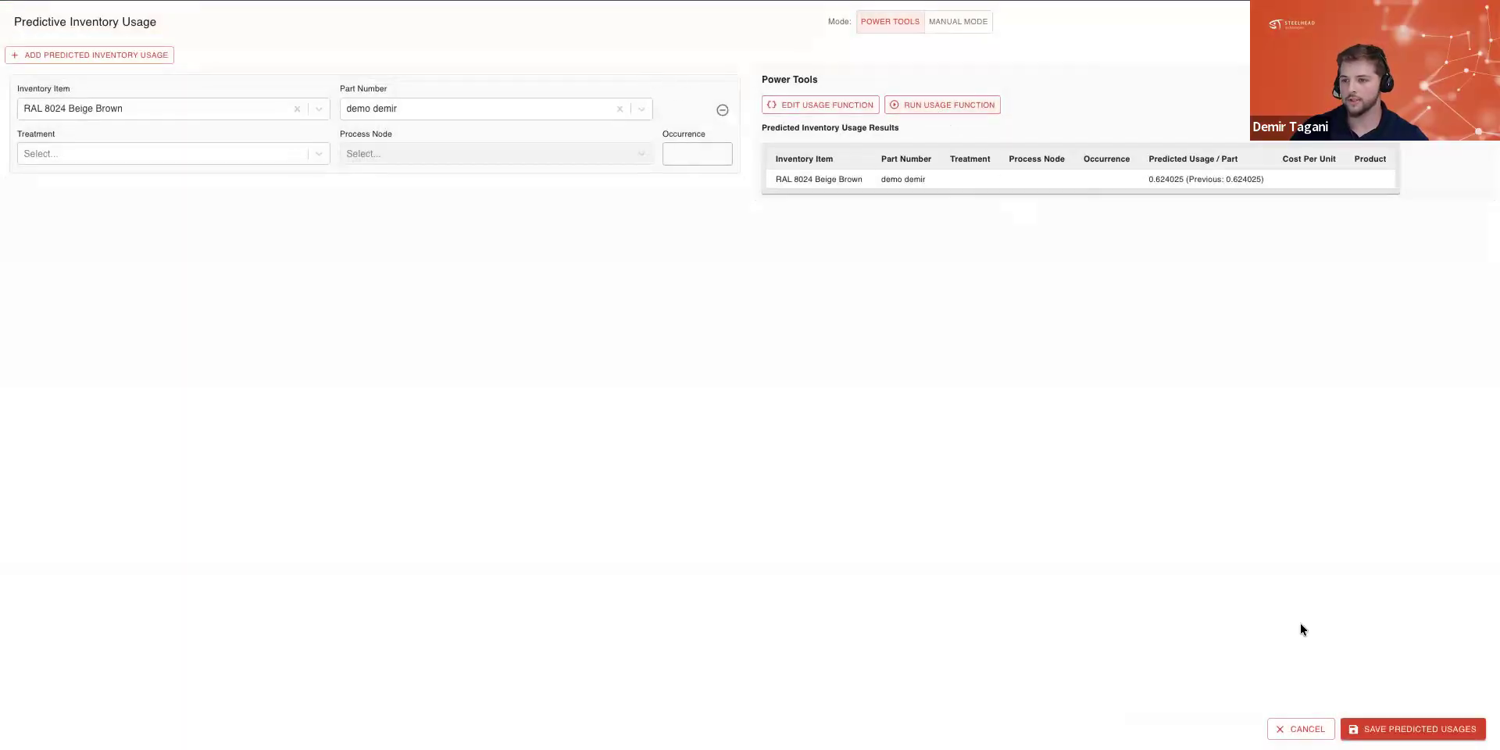
pyautogui.click(1387, 733)
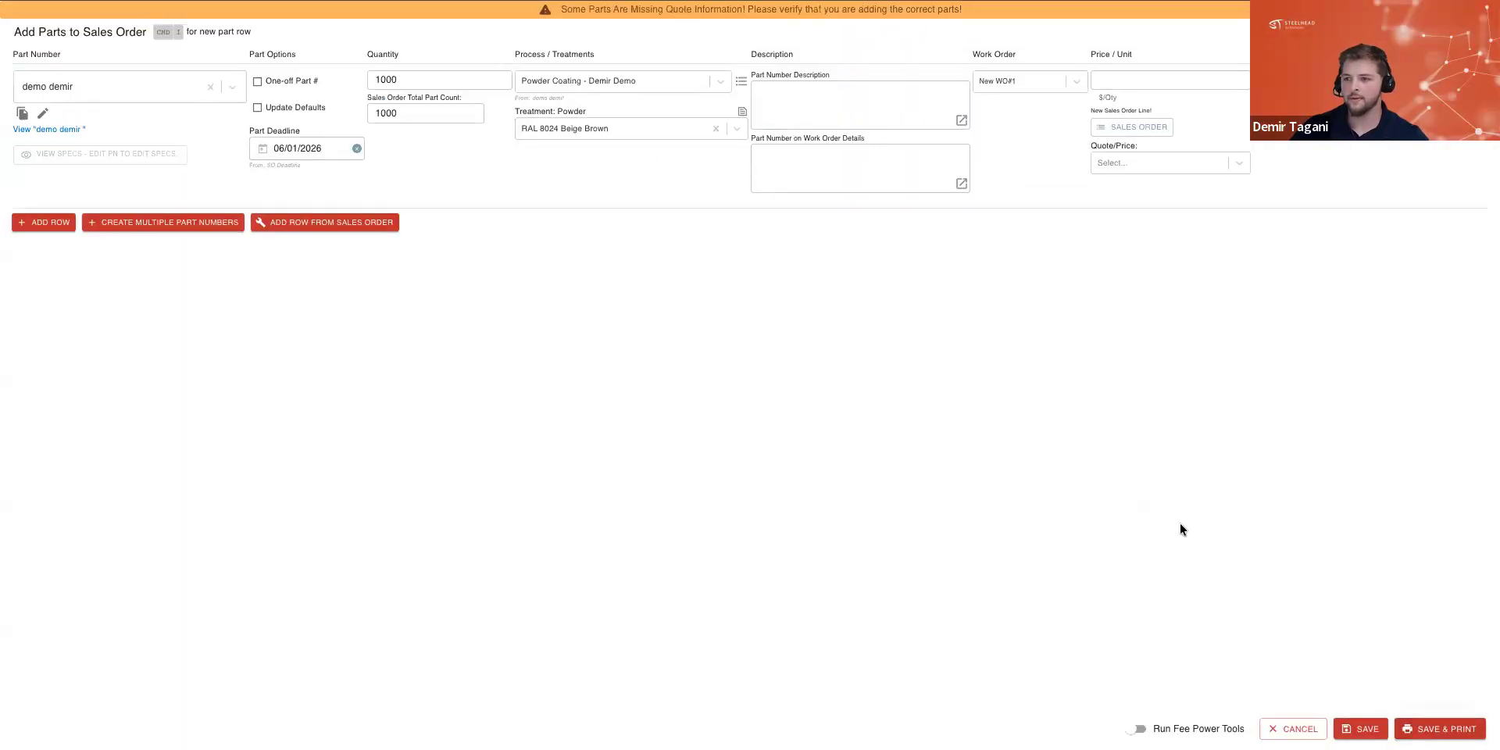
pyautogui.click(1363, 729)
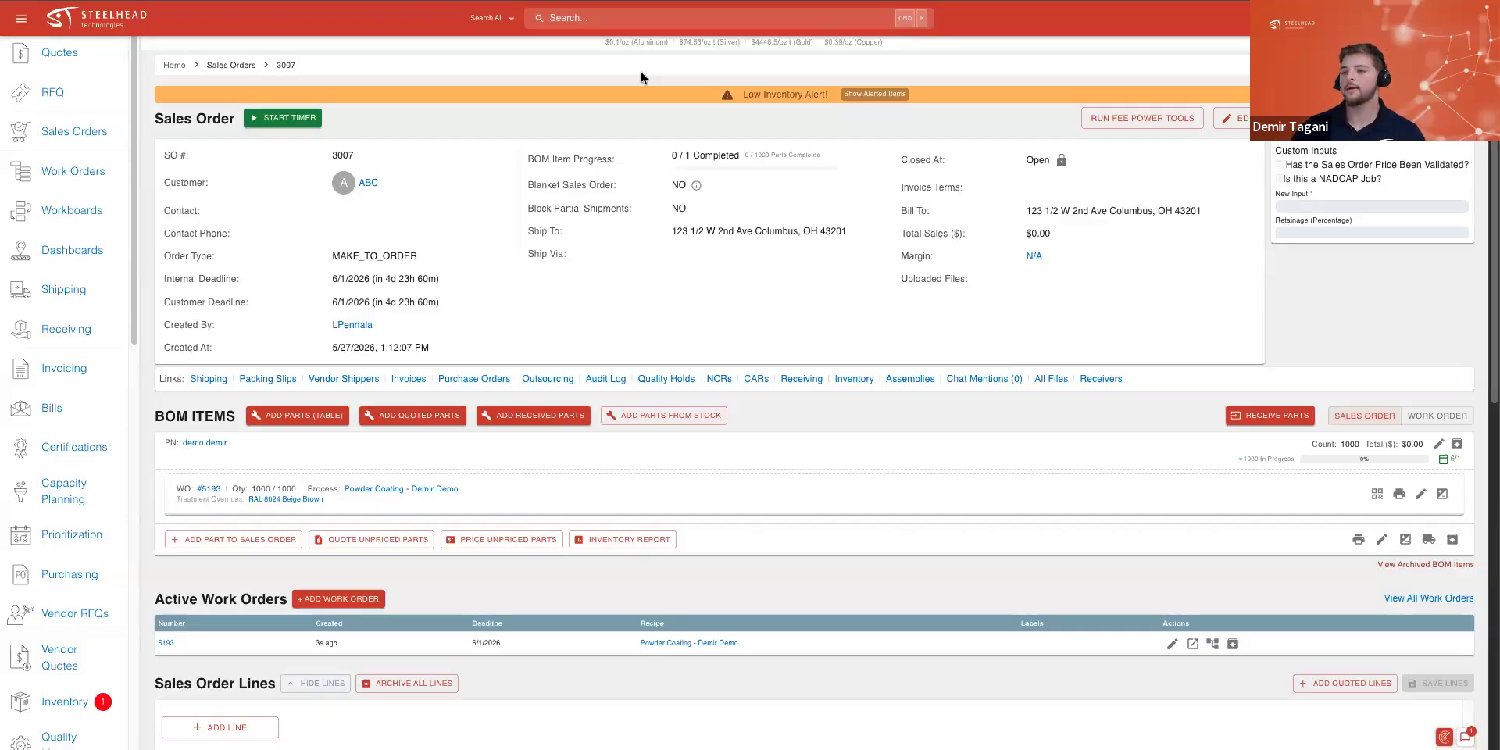
# Examine the sales order's low inventory alert for RAL 8024 Beige Brown, including predicted usage and projected stock
pyautogui.click(890, 95)
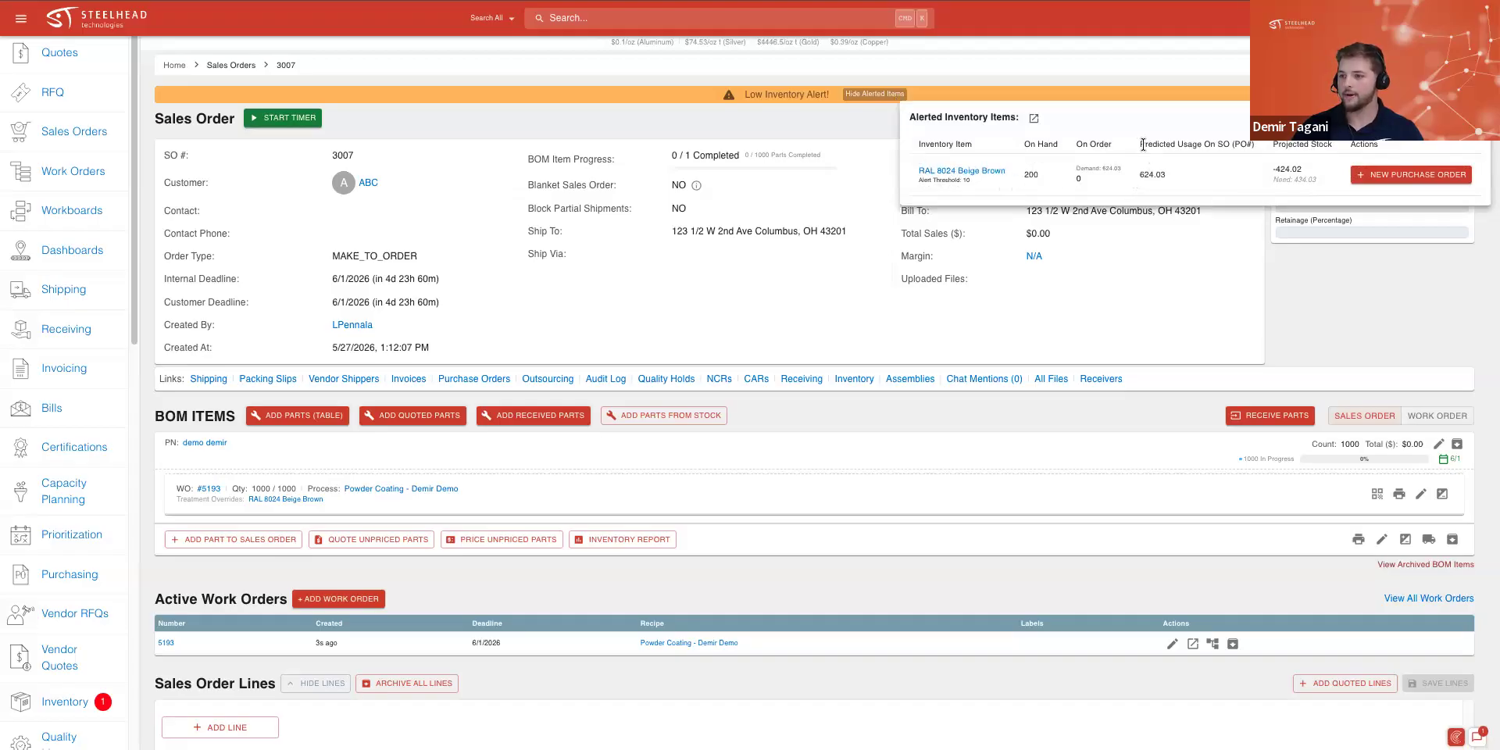
pyautogui.moveTo(1140, 145); pyautogui.dragTo(1250, 148)
pyautogui.moveTo(1142, 176); pyautogui.dragTo(1163, 187)
pyautogui.moveTo(1274, 169); pyautogui.dragTo(1301, 174)
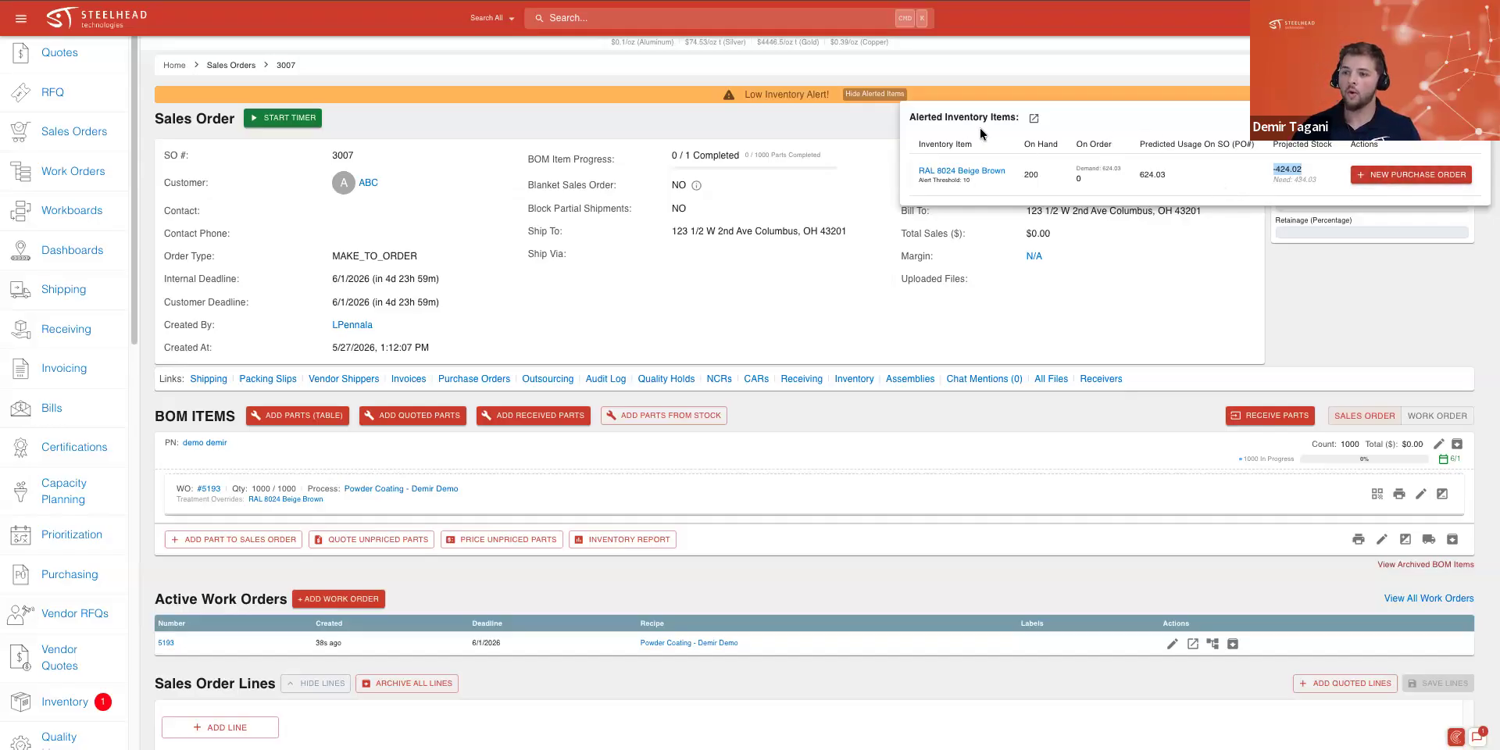
# From the low inventory list with projected demand included, create and issue a purchase order for 435 of RAL 8024 Beige Brown
pyautogui.click(1034, 117)
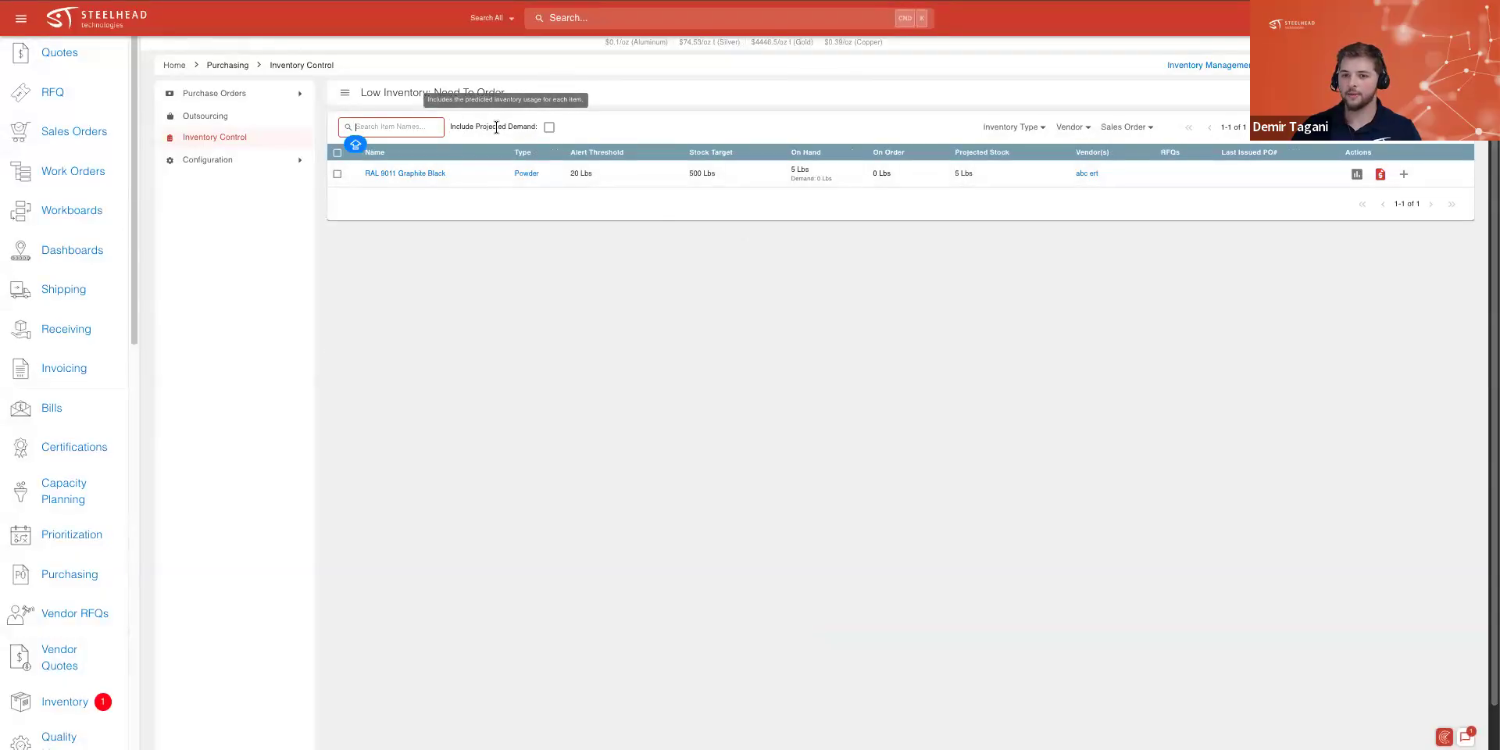
pyautogui.click(549, 127)
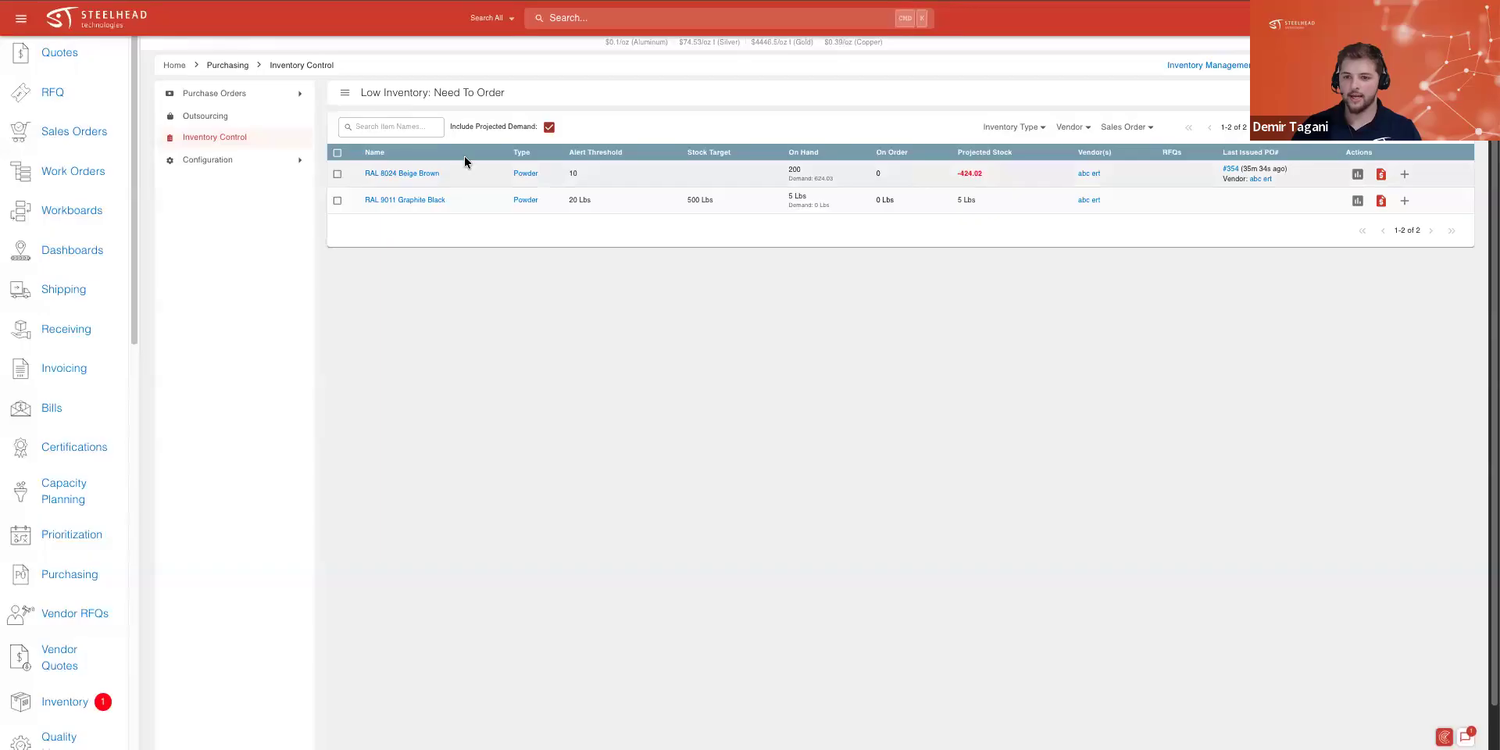
pyautogui.click(336, 173)
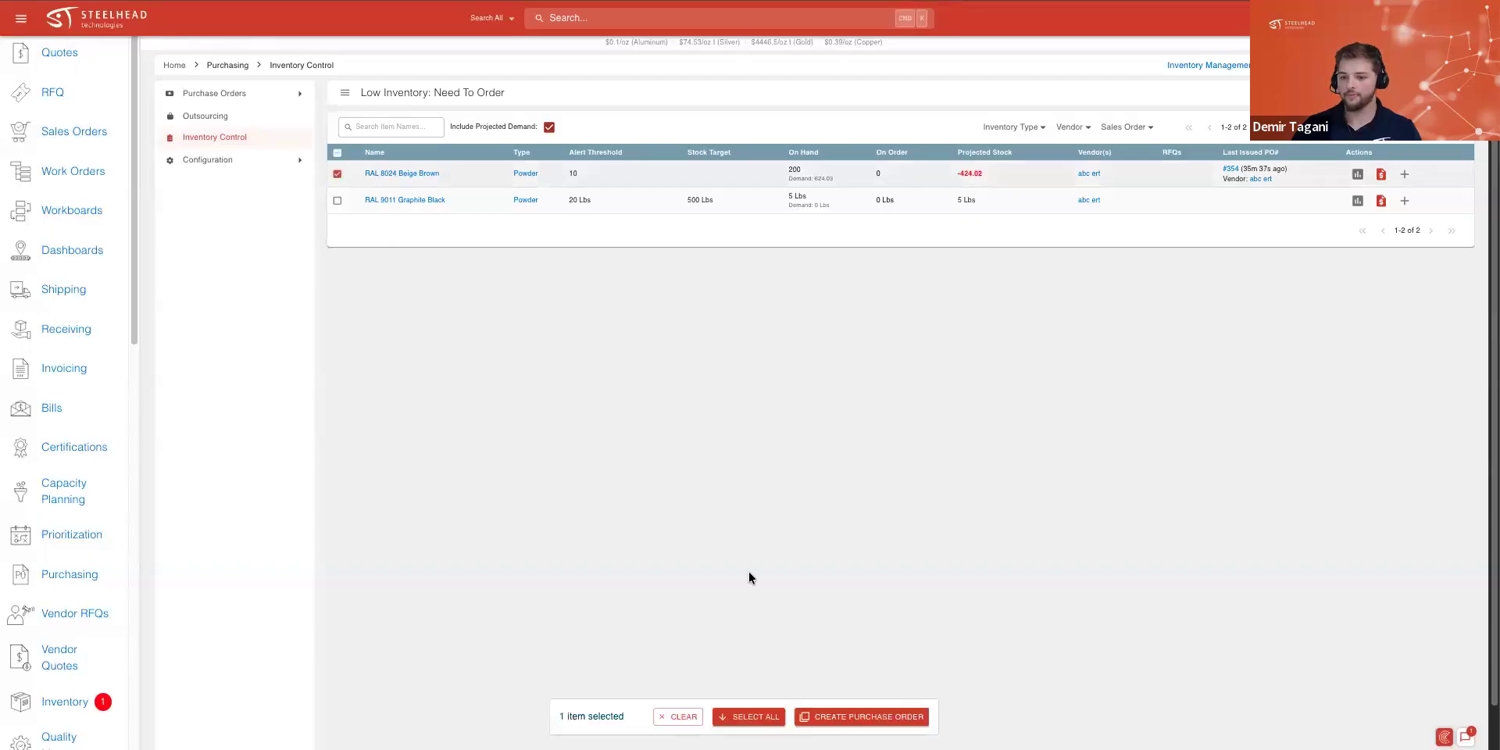
pyautogui.click(861, 717)
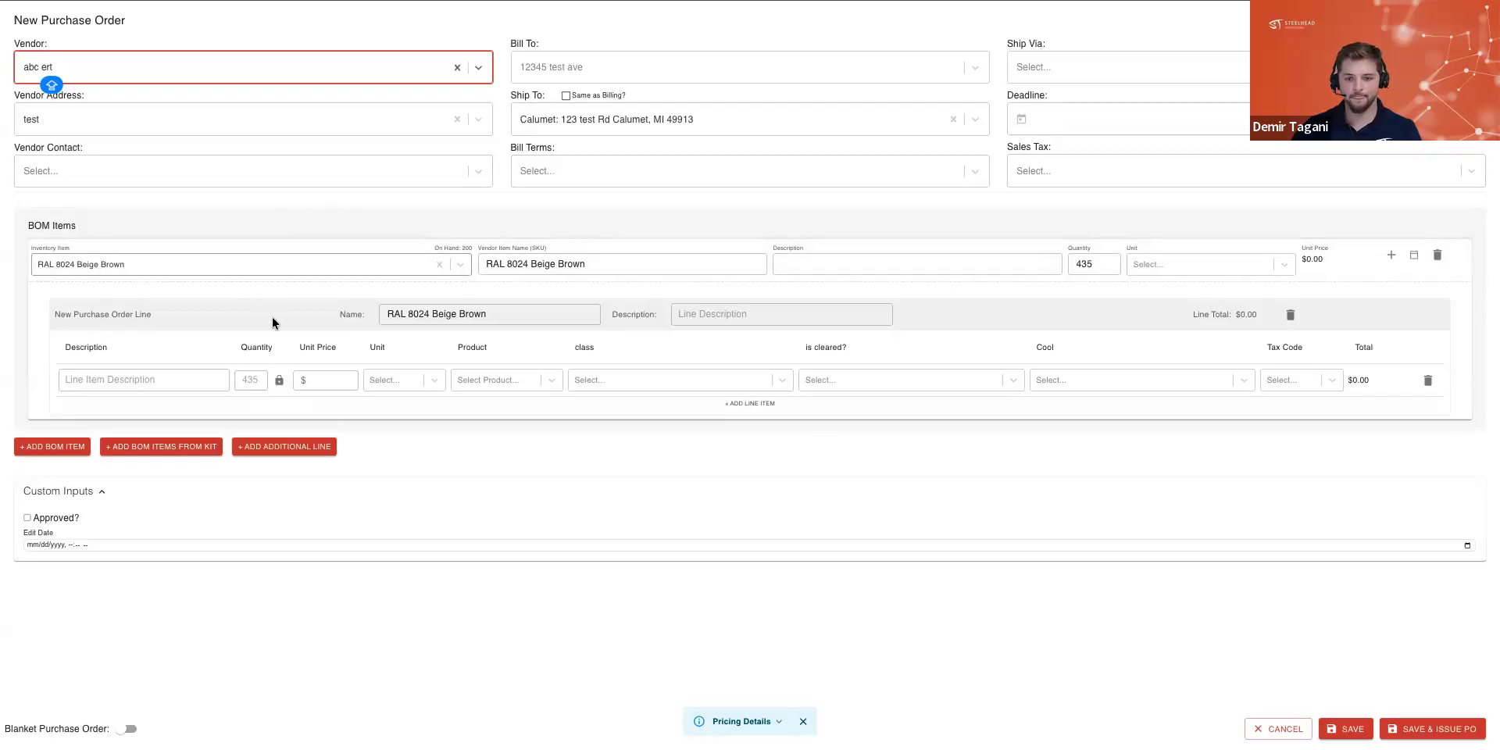
pyautogui.click(1416, 731)
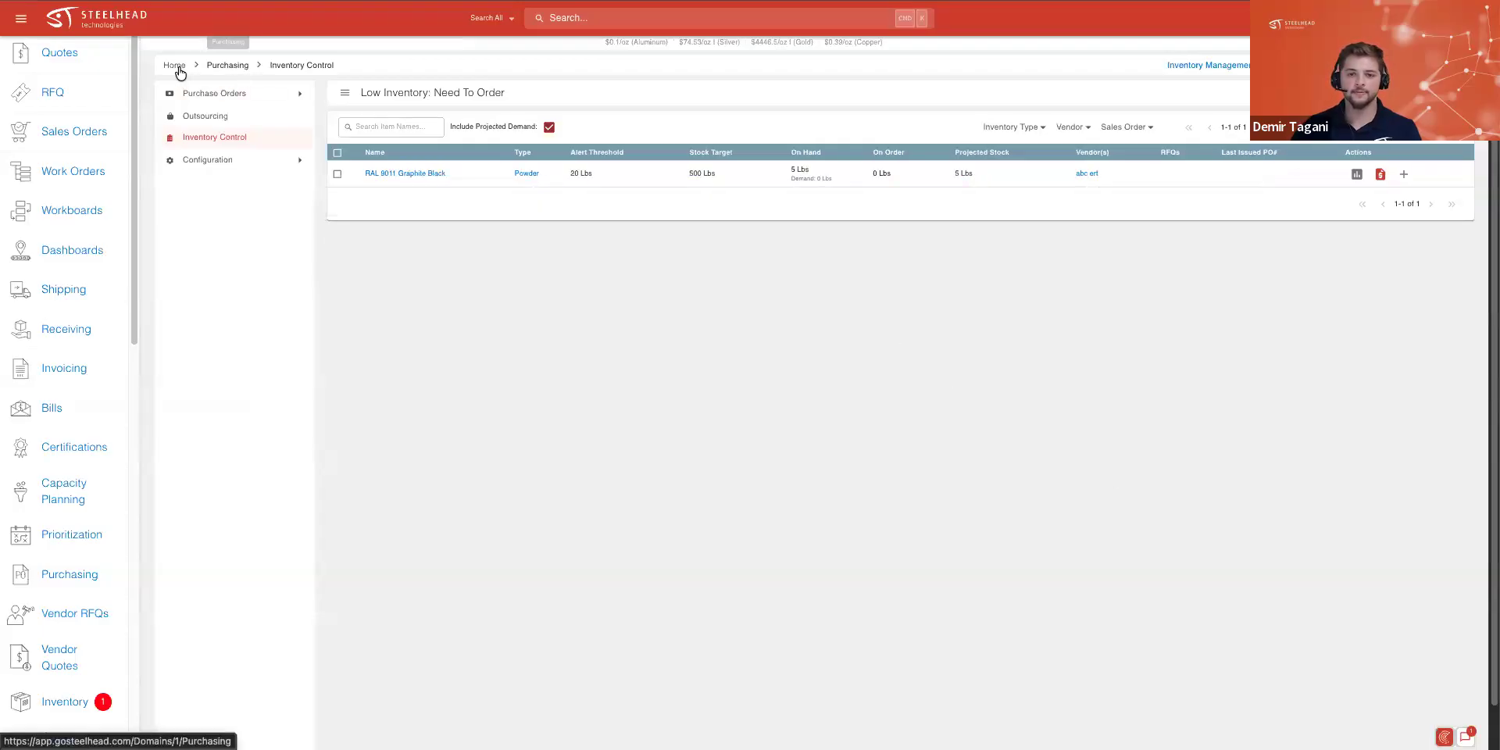
# Receive the full remaining 435 of RAL 8024 Beige Brown from the inventory items on order and save the receiver
pyautogui.click(174, 65)
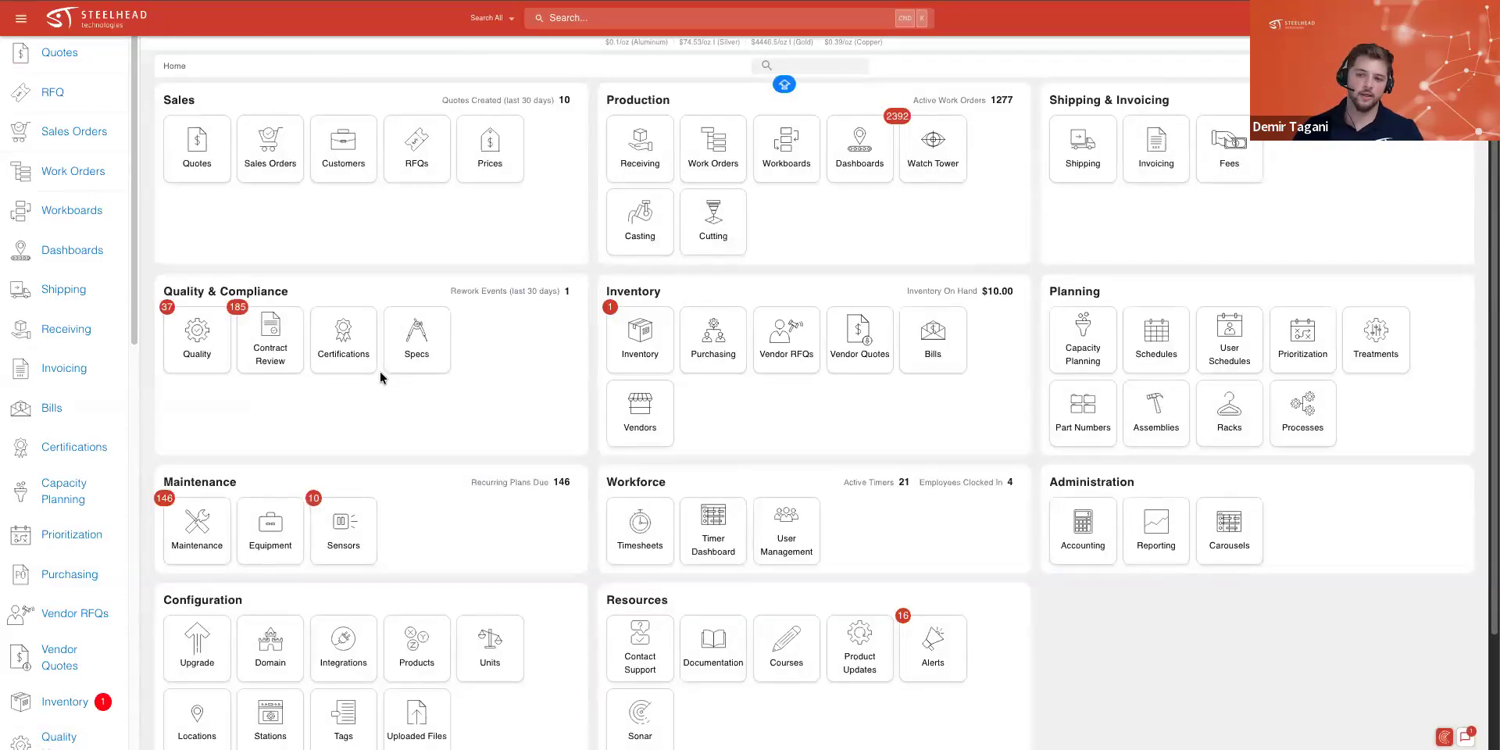
pyautogui.click(635, 144)
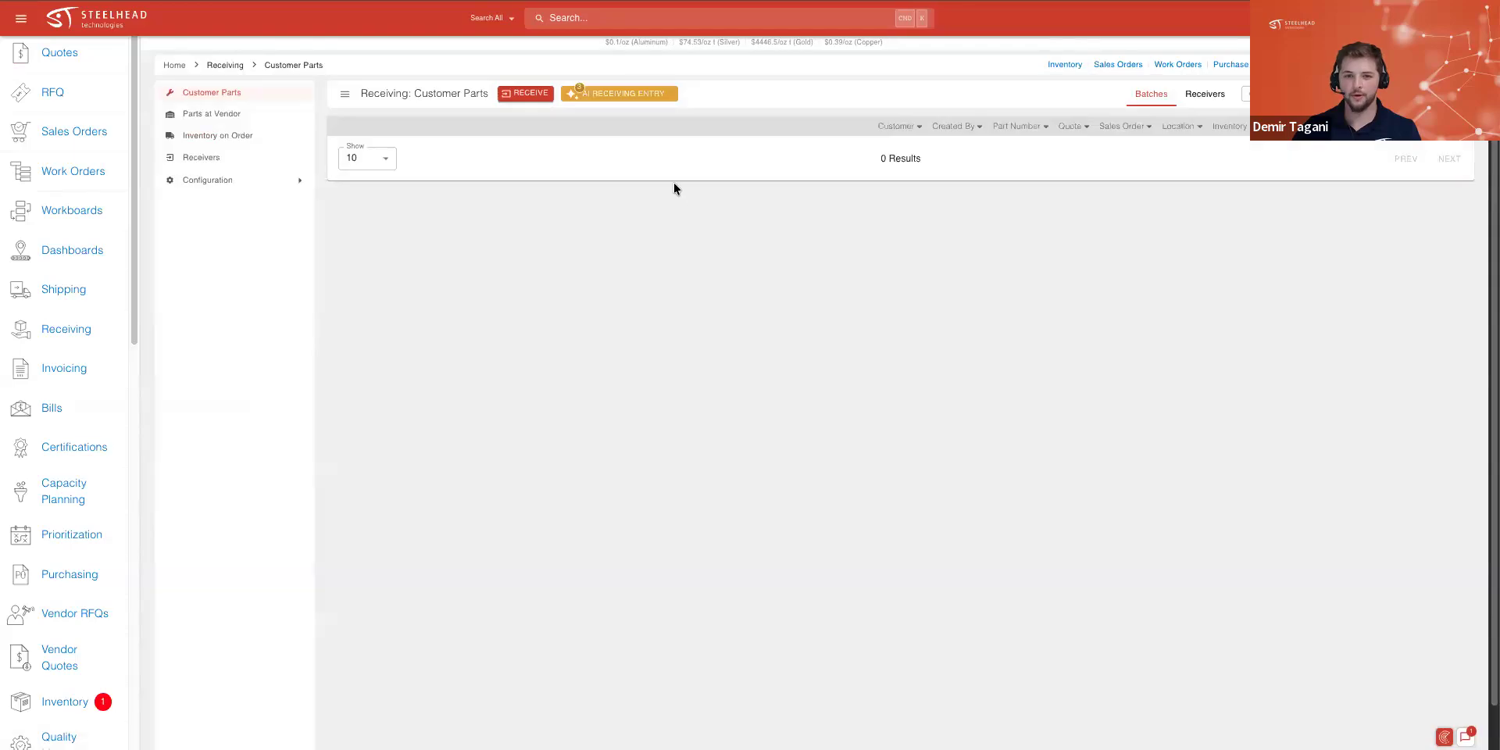
pyautogui.click(262, 141)
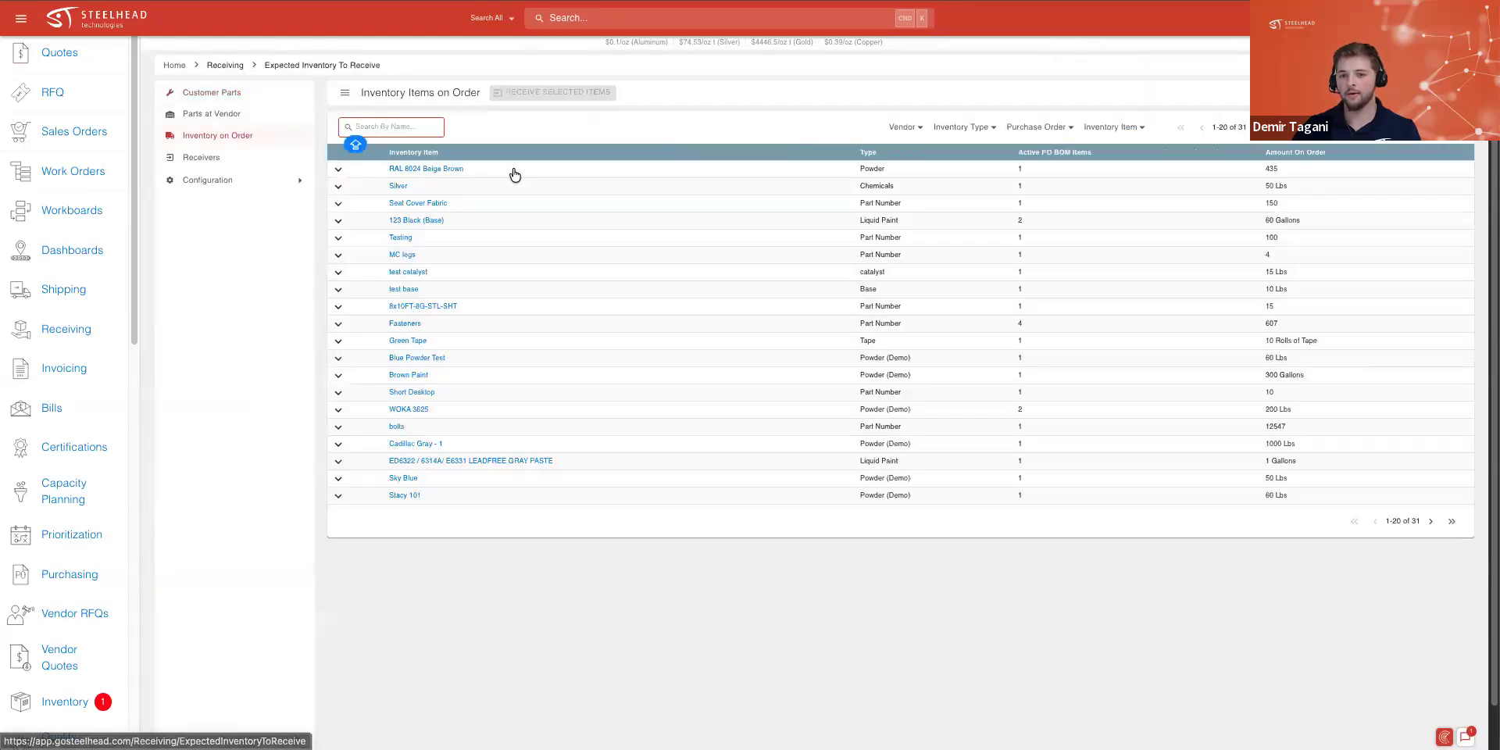
pyautogui.click(339, 174)
pyautogui.click(354, 199)
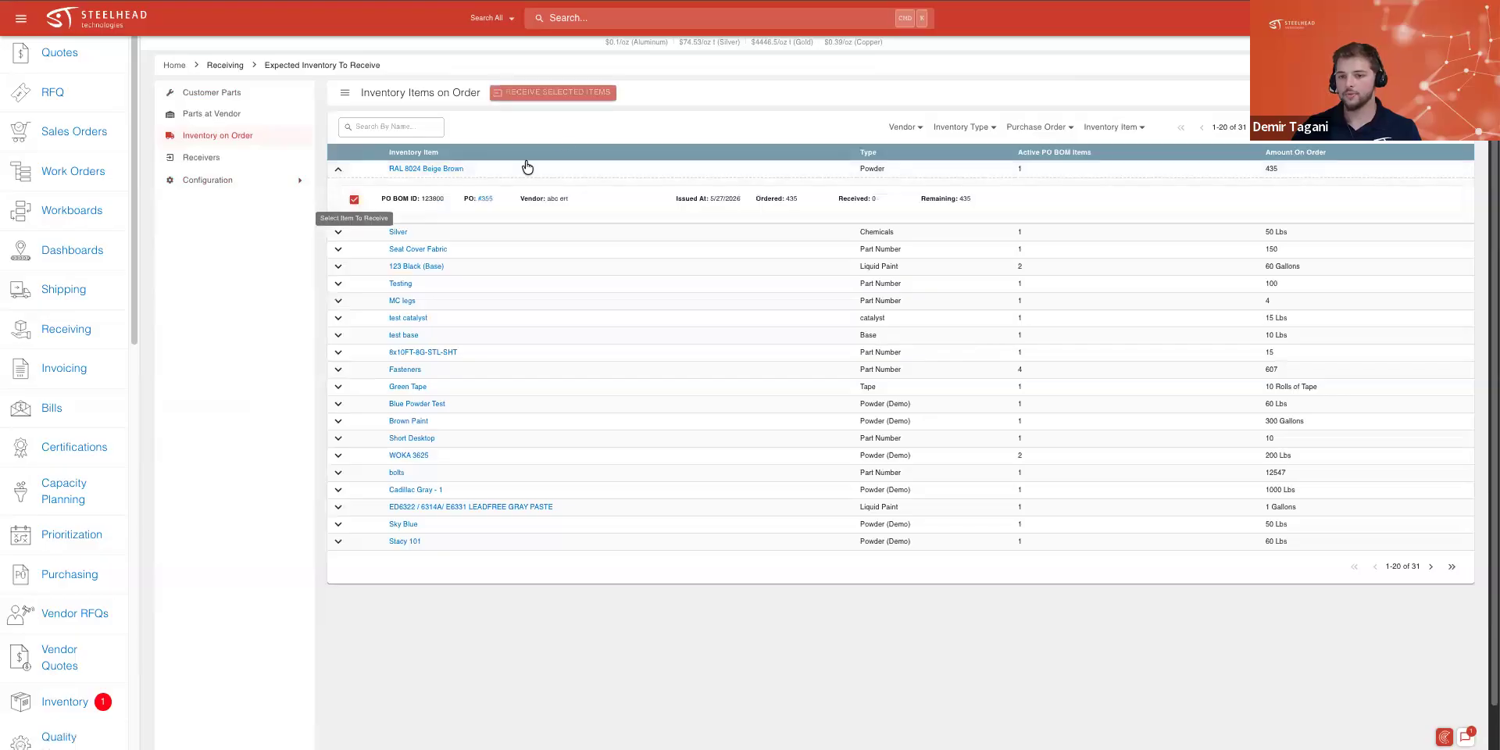
pyautogui.click(552, 92)
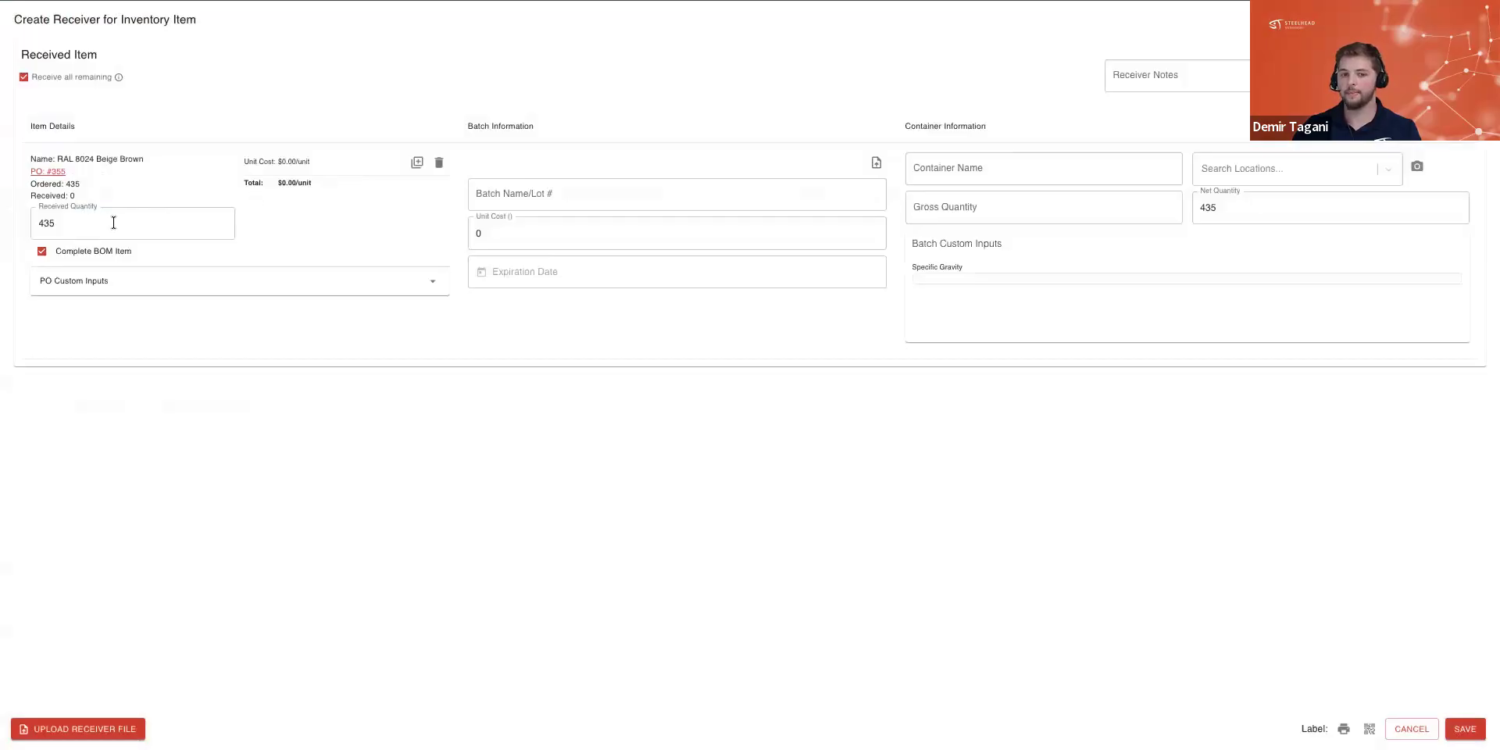
pyautogui.click(1466, 728)
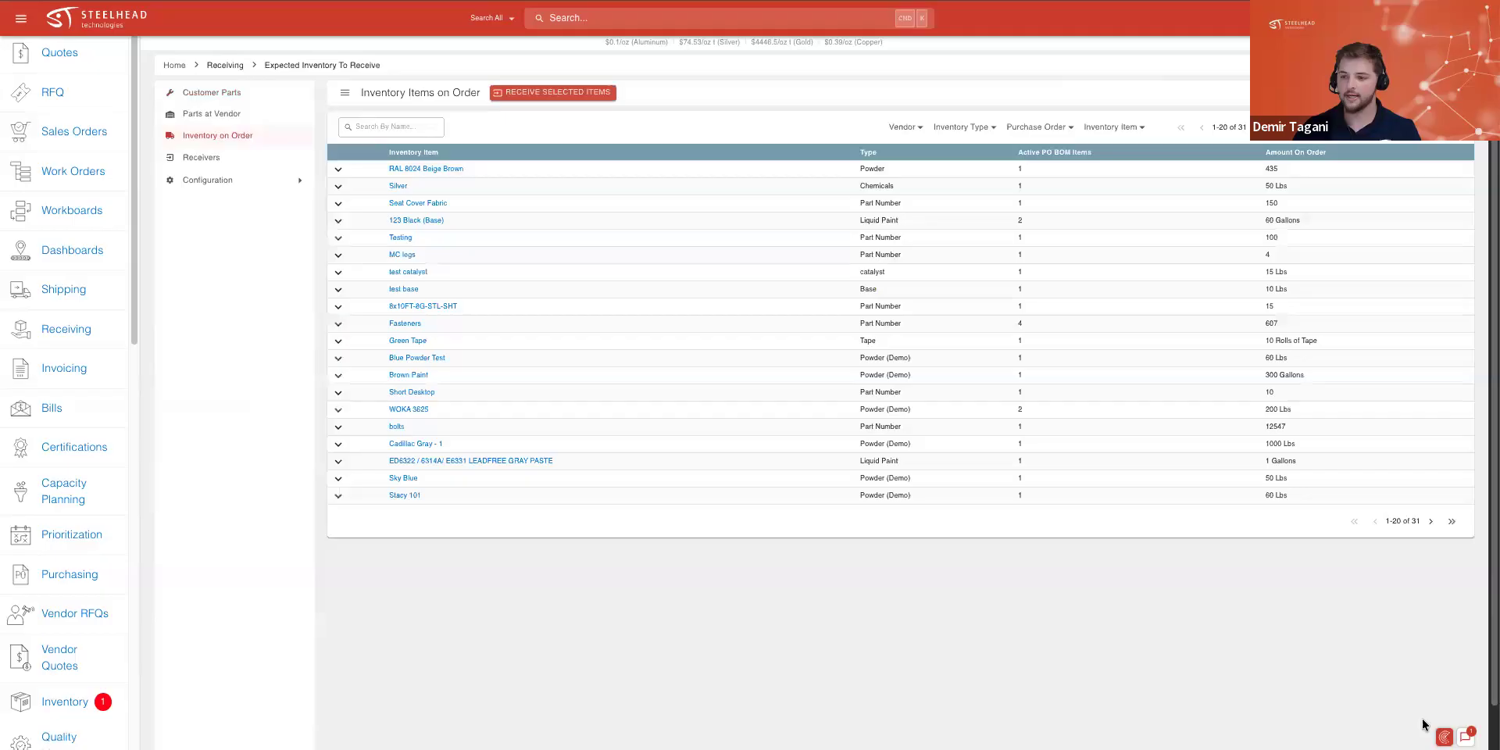
# Review the on-hand quantities and alert thresholds of the Powder inventory items, and return to the home page
pyautogui.click(223, 67)
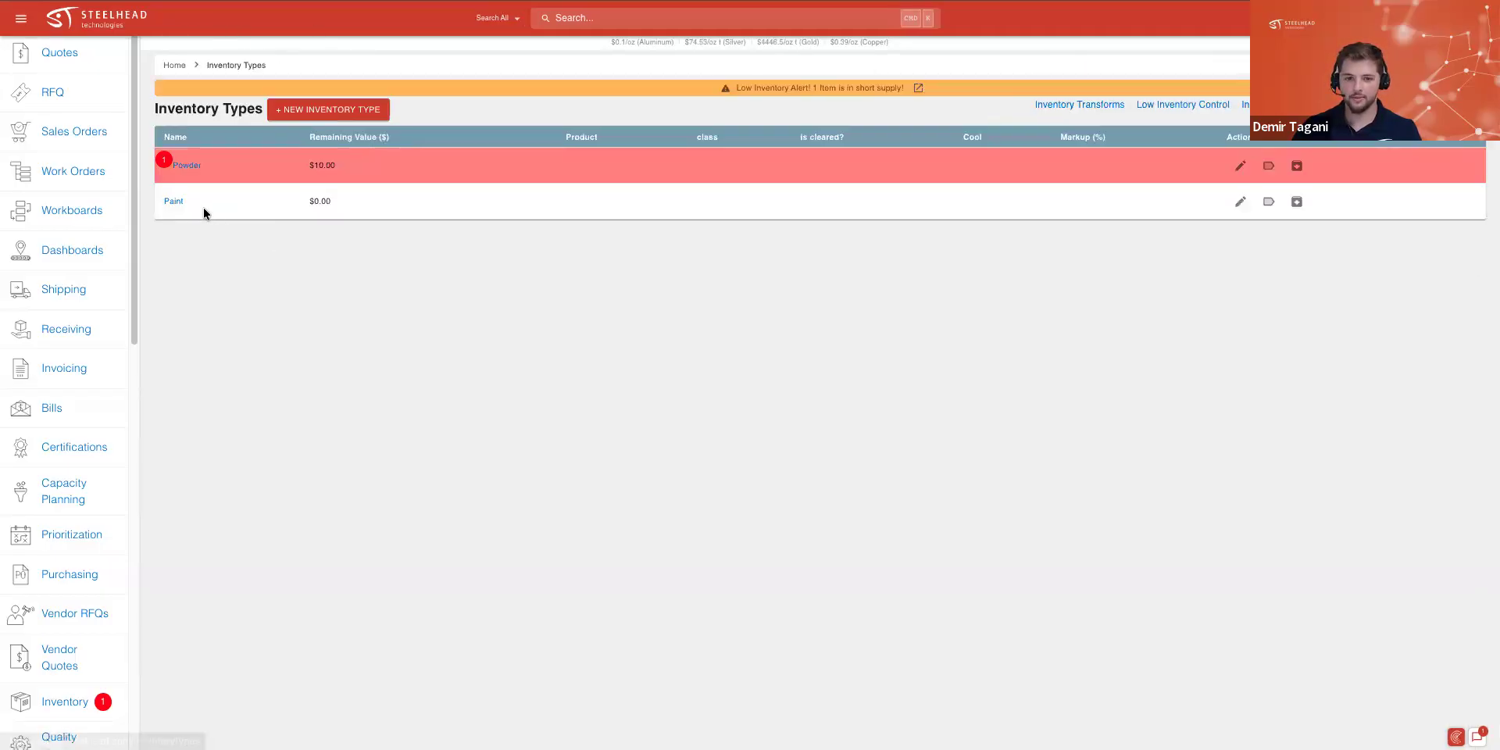
pyautogui.click(185, 165)
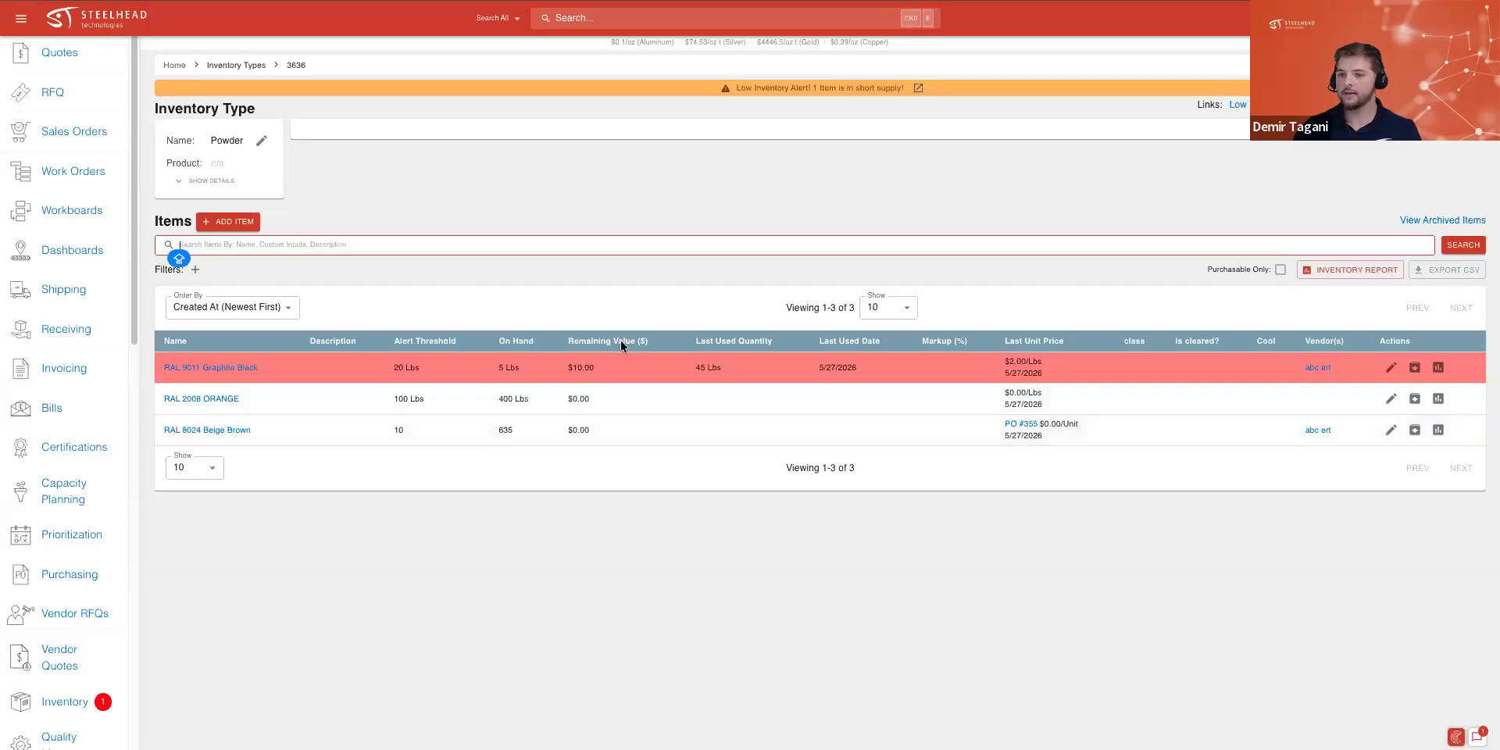
pyautogui.click(234, 65)
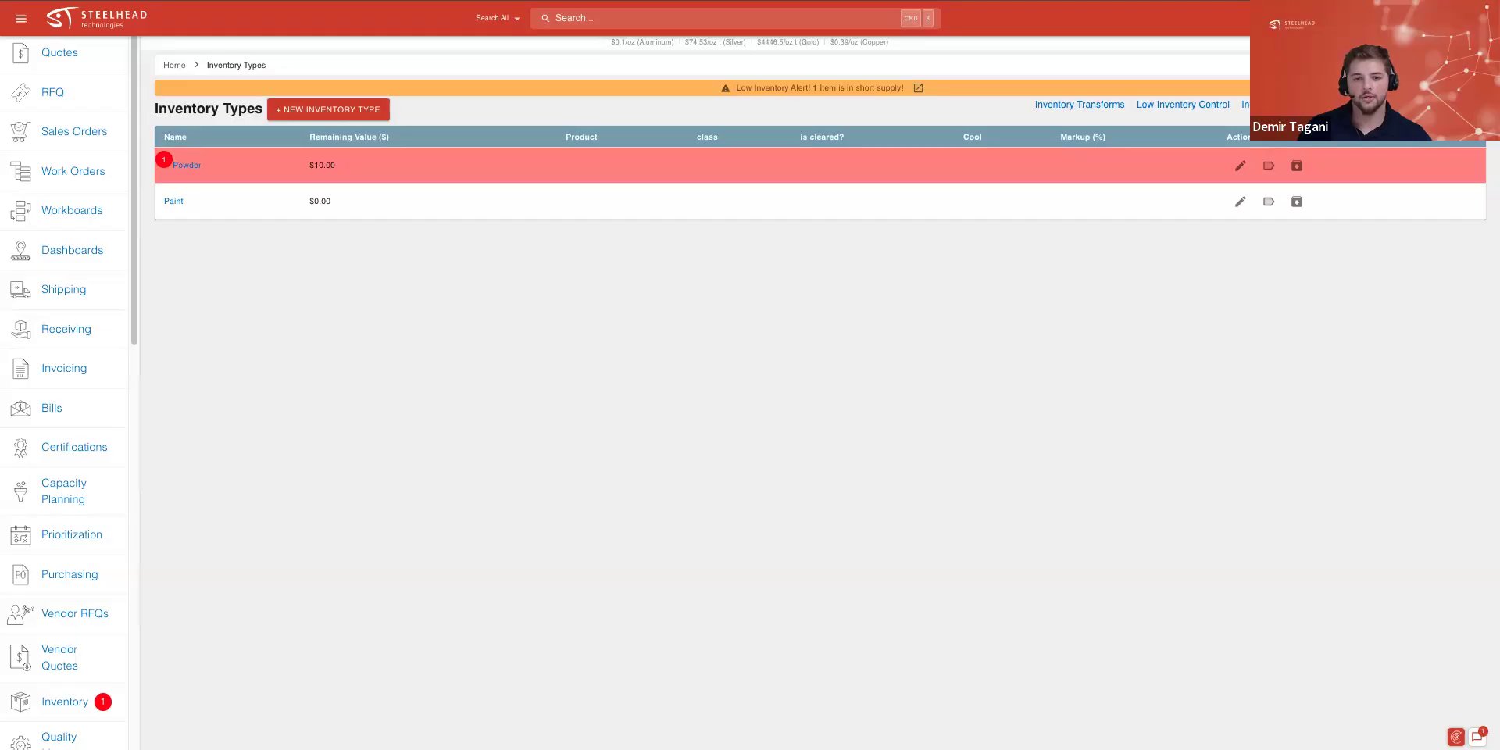
pyautogui.click(193, 166)
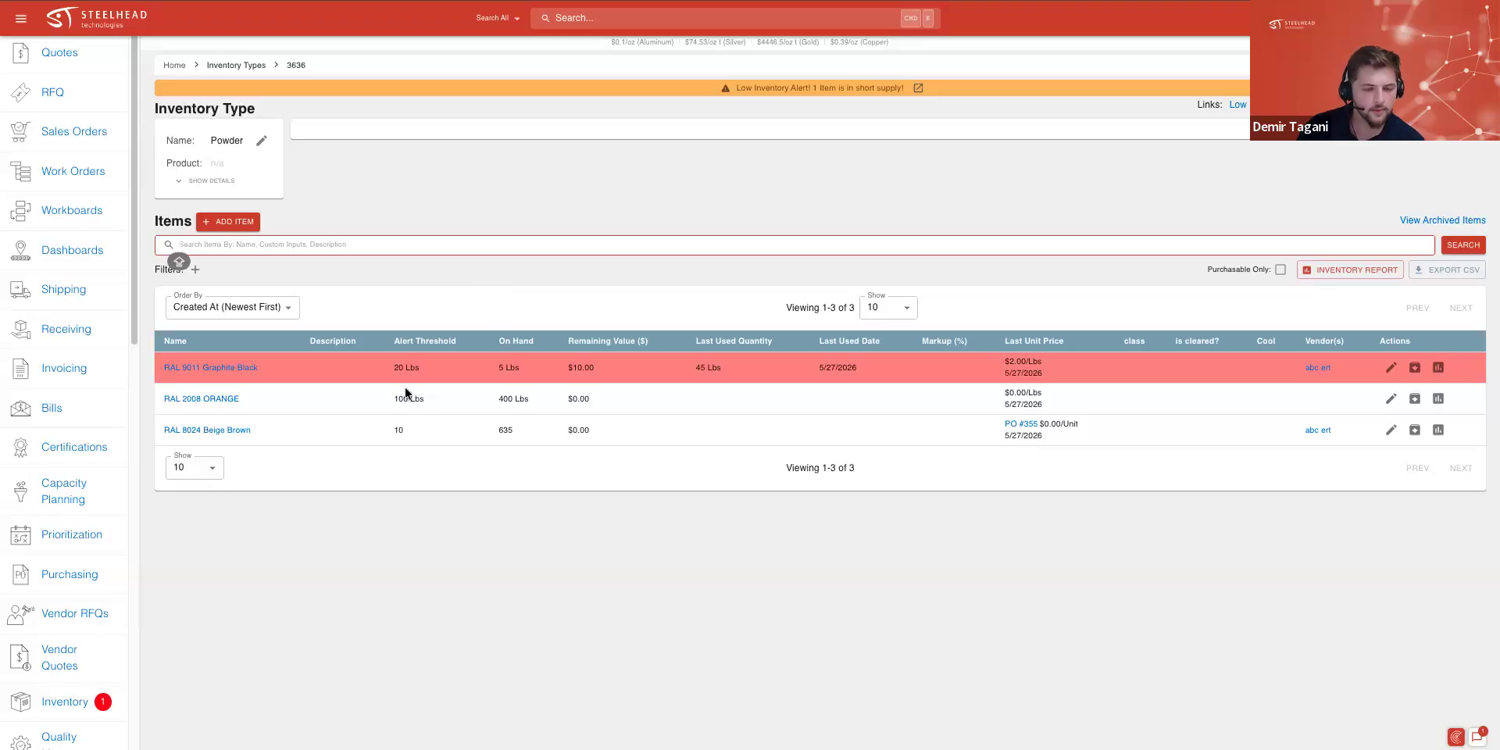
pyautogui.click(400, 584)
pyautogui.click(227, 67)
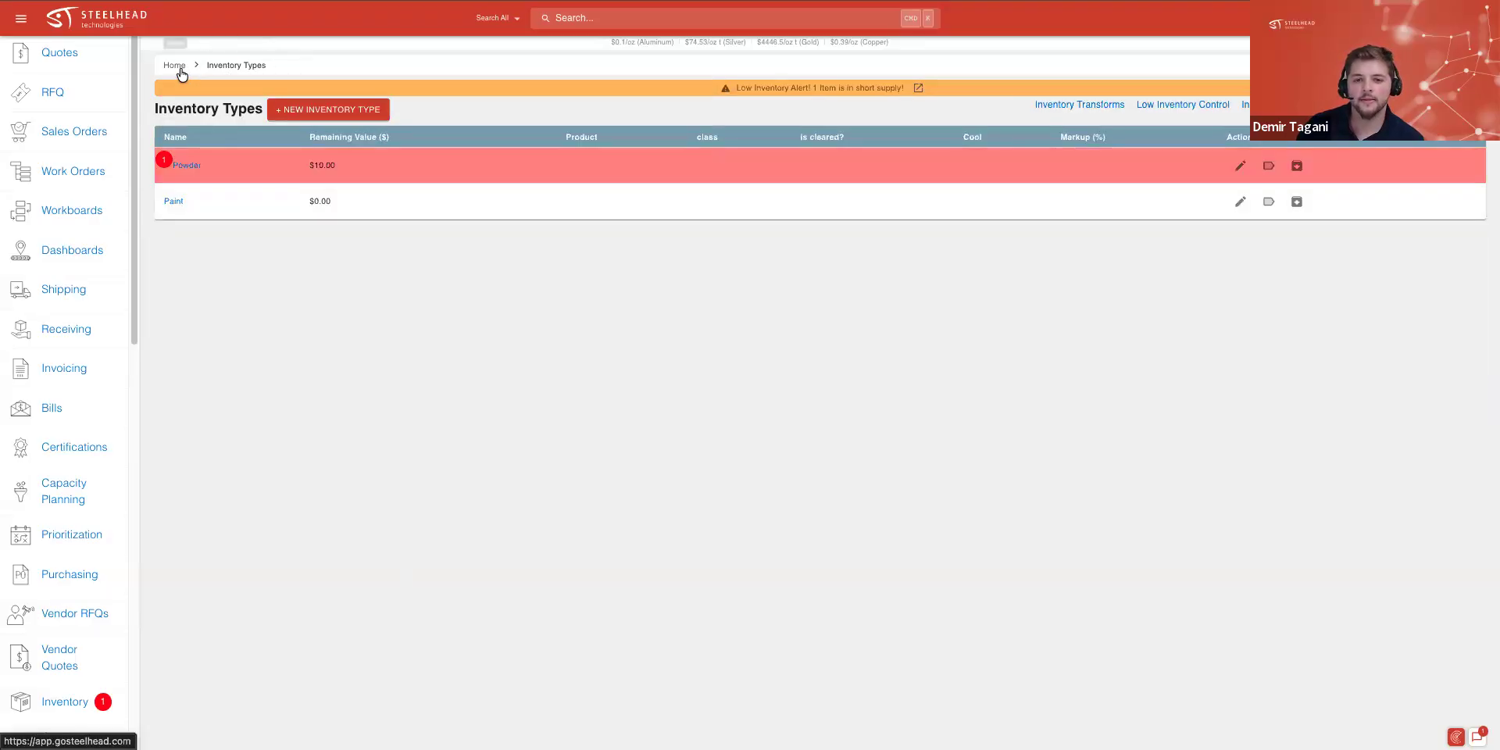
pyautogui.click(179, 67)
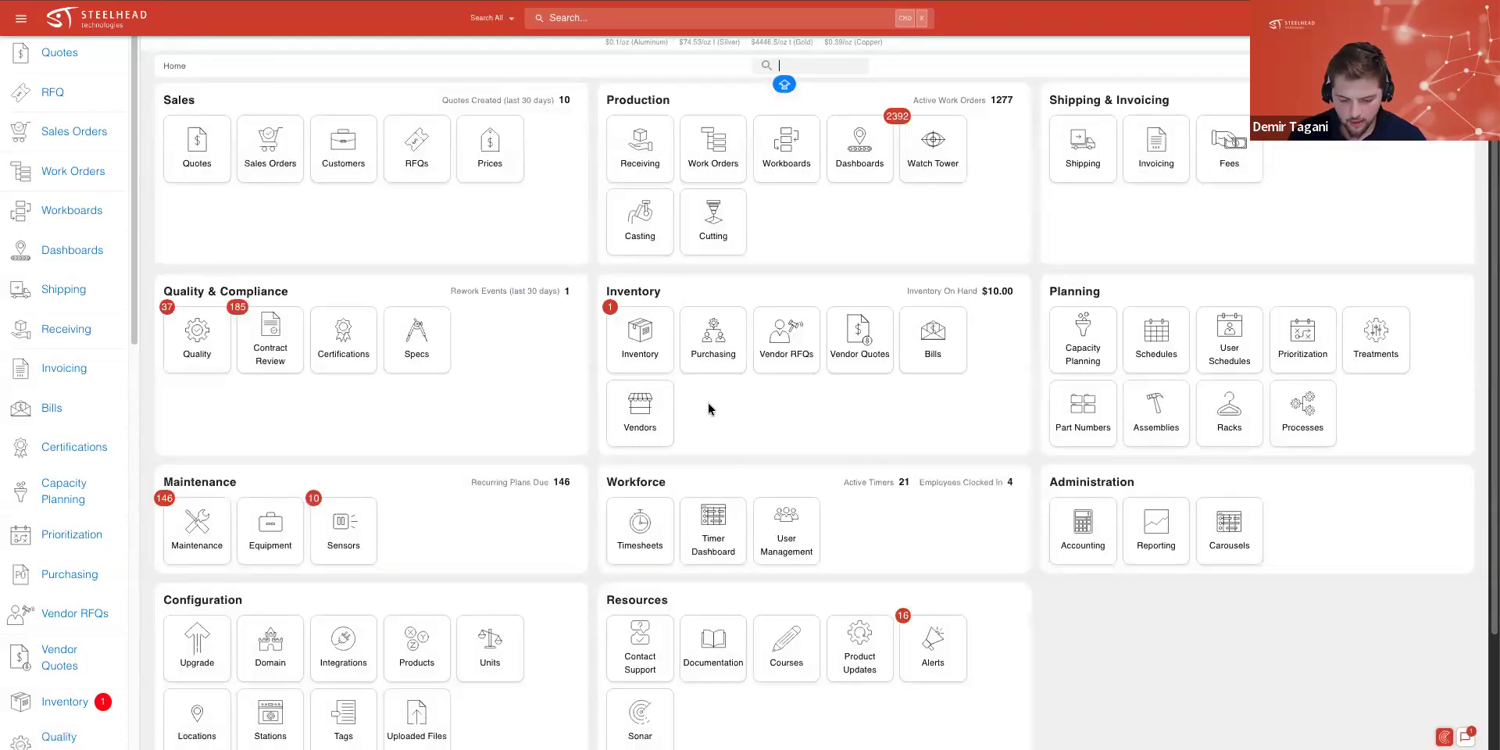